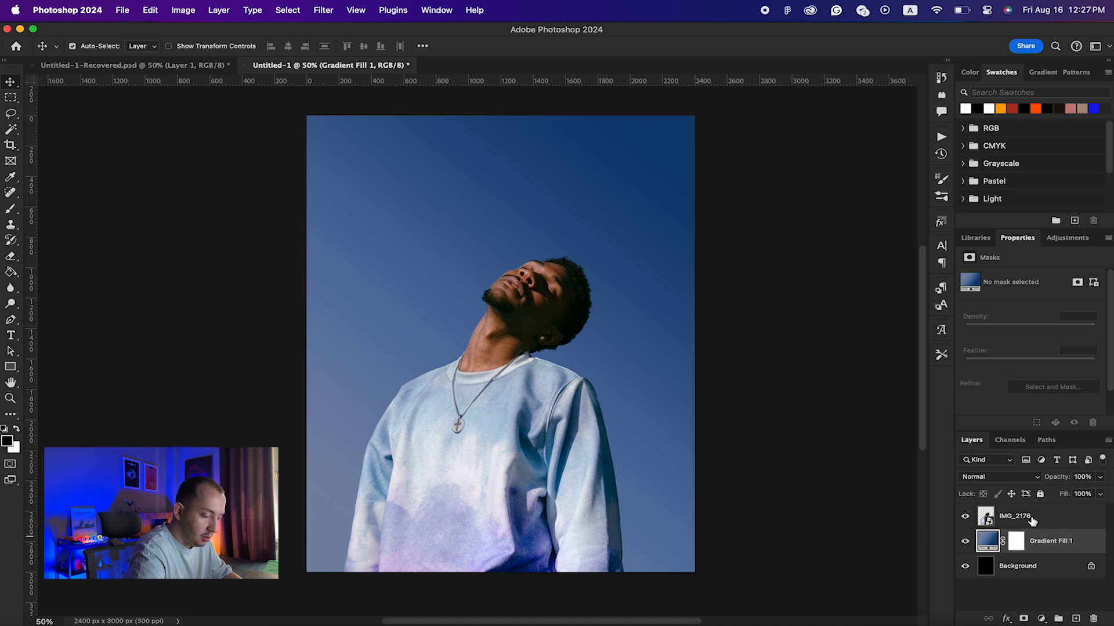
# Step: Duplicate IMG_2176, name the copy 'Image Blur' and the original 'Image', and select Image Blur
pyautogui.click(1058, 521)
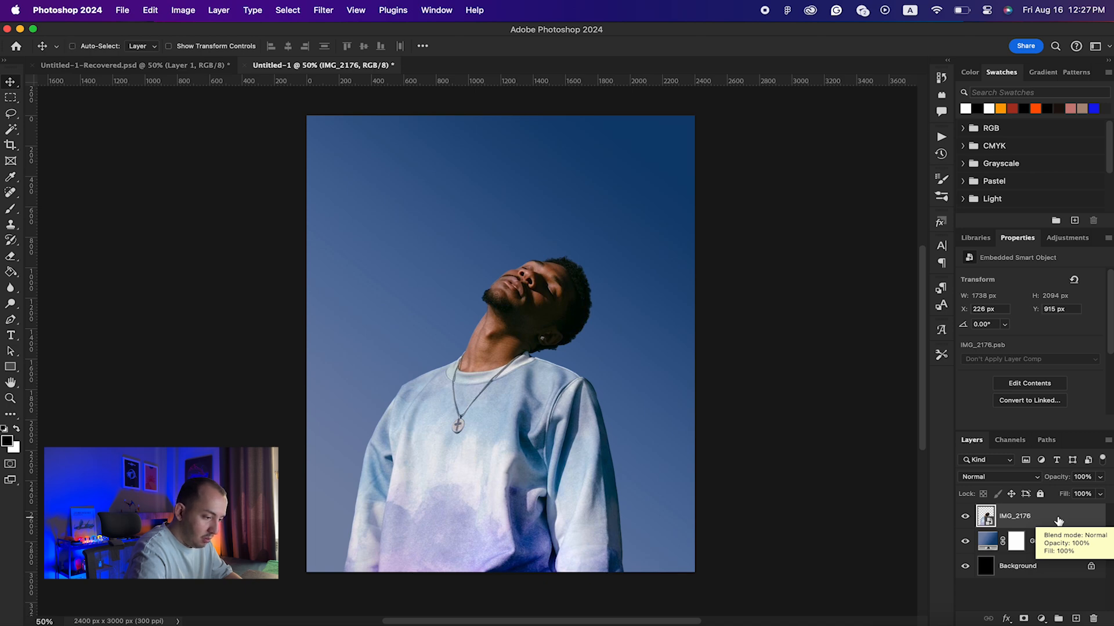
pyautogui.press('super+j')
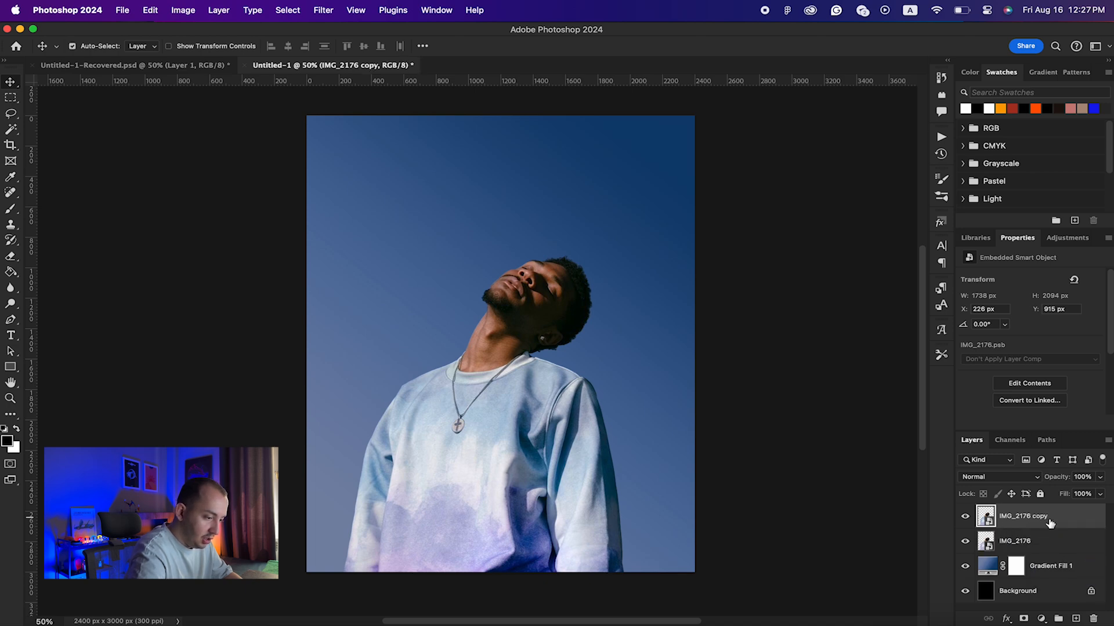
pyautogui.doubleClick(1034, 517)
pyautogui.doubleClick(1040, 515)
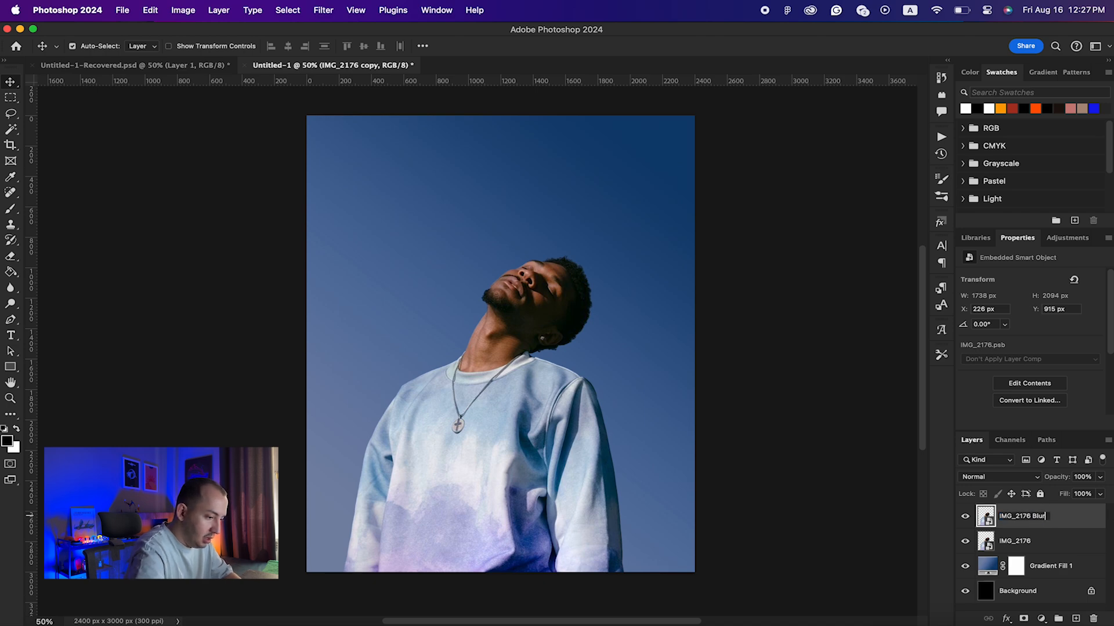
pyautogui.moveTo(1031, 517); pyautogui.dragTo(910, 503)
pyautogui.write('Ima')
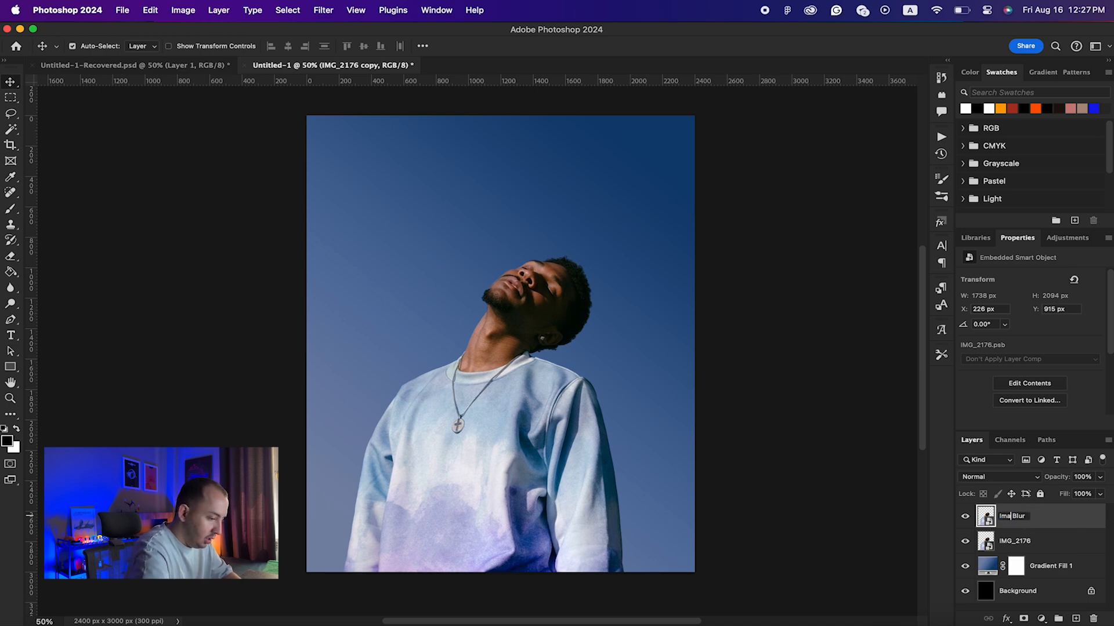
pyautogui.write('ge')
pyautogui.press('Return')
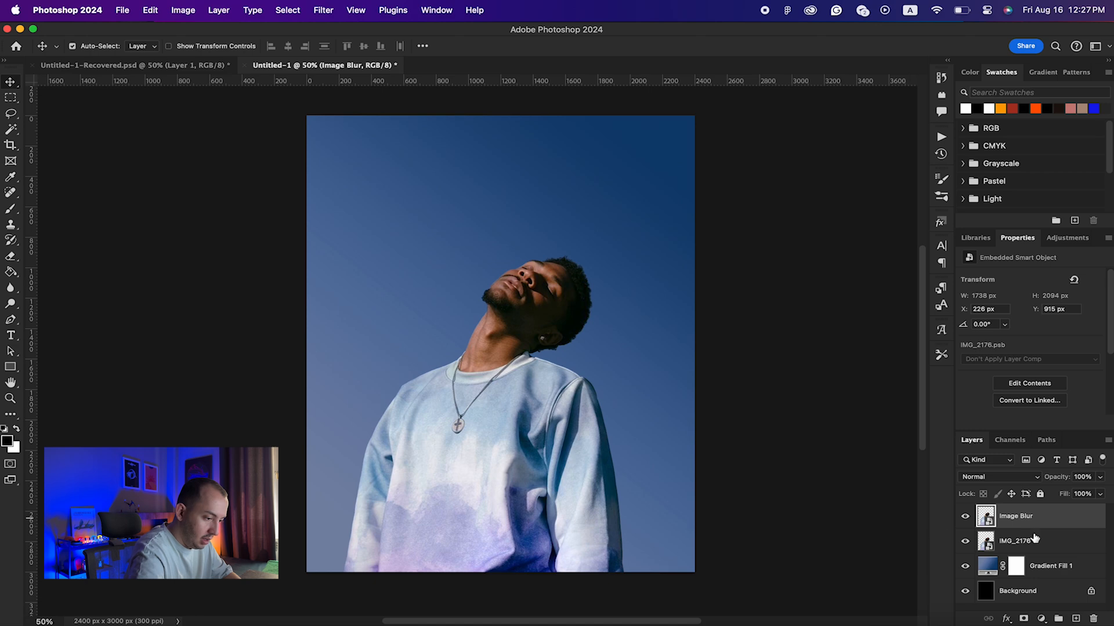
pyautogui.doubleClick(1009, 539)
pyautogui.write('Image')
pyautogui.press('Return')
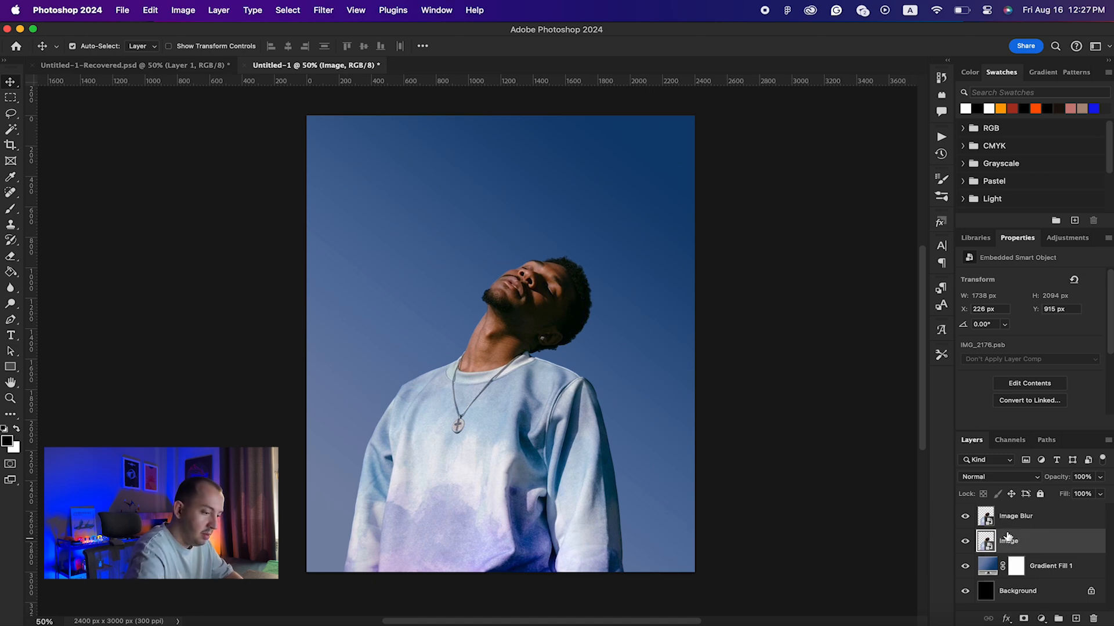
pyautogui.click(1055, 524)
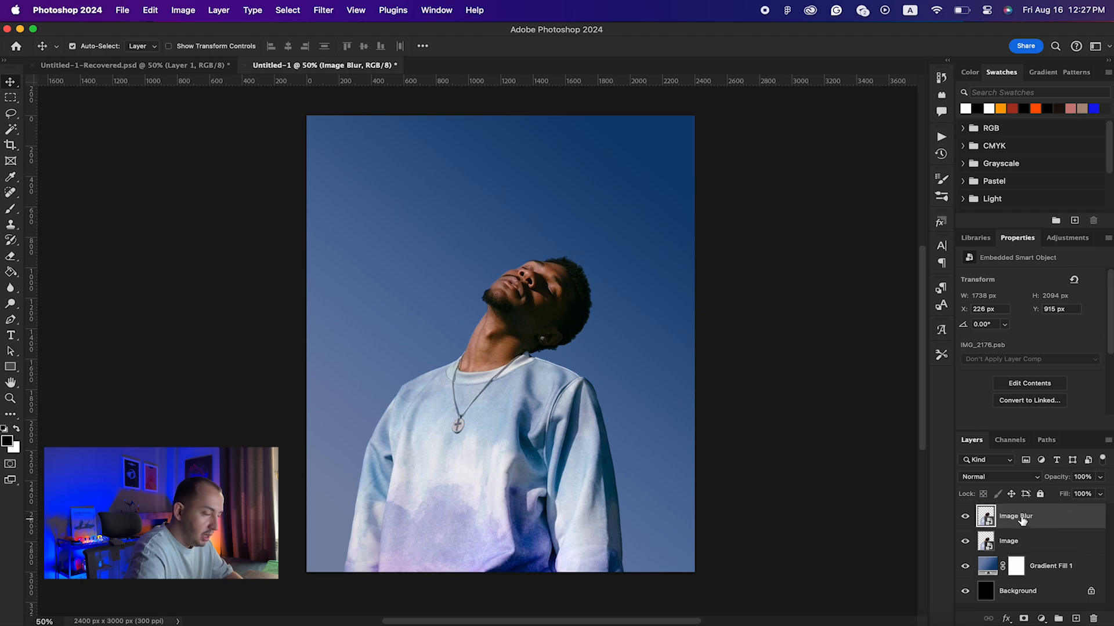
# Step: Apply a Path Blur to Image Blur with a curved path from the chest up to the right
pyautogui.click(325, 9)
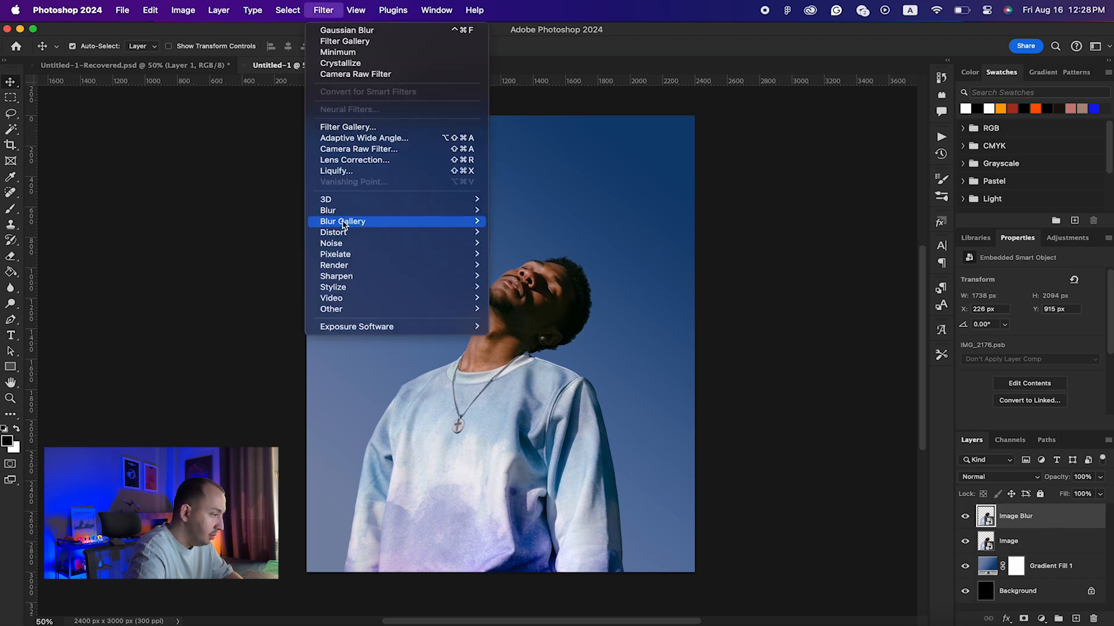
pyautogui.moveTo(344, 223)
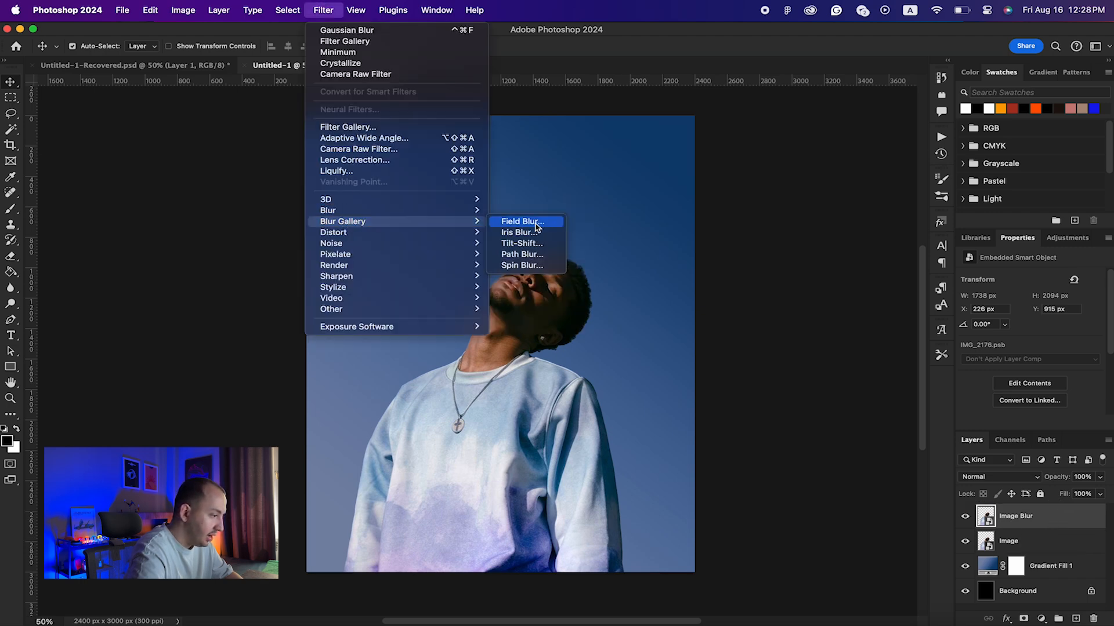
pyautogui.click(532, 260)
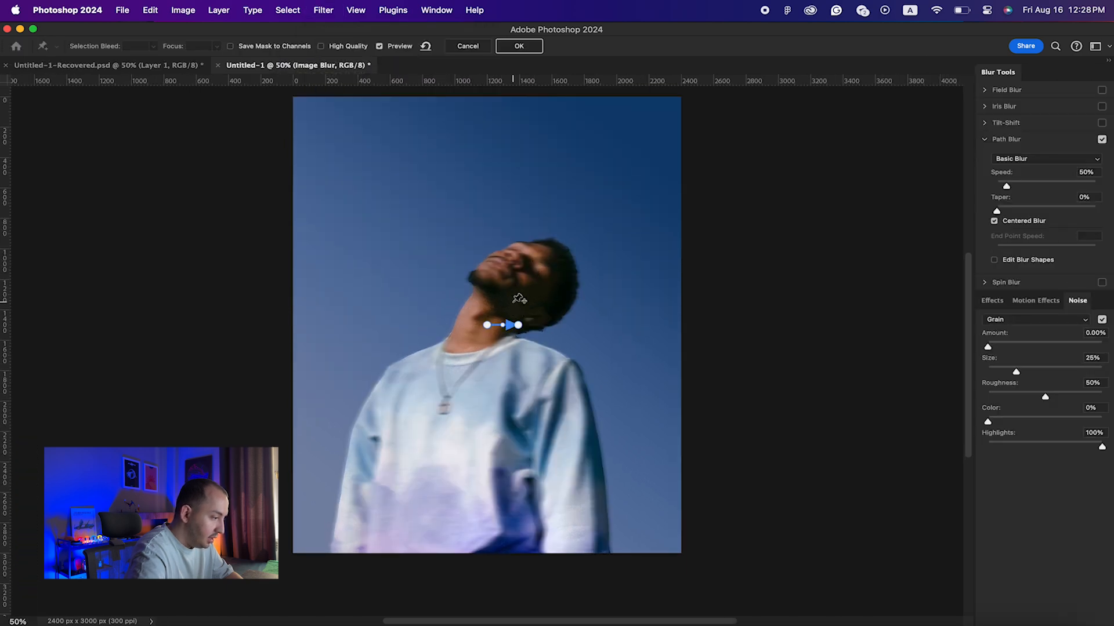
pyautogui.moveTo(491, 329); pyautogui.dragTo(455, 397)
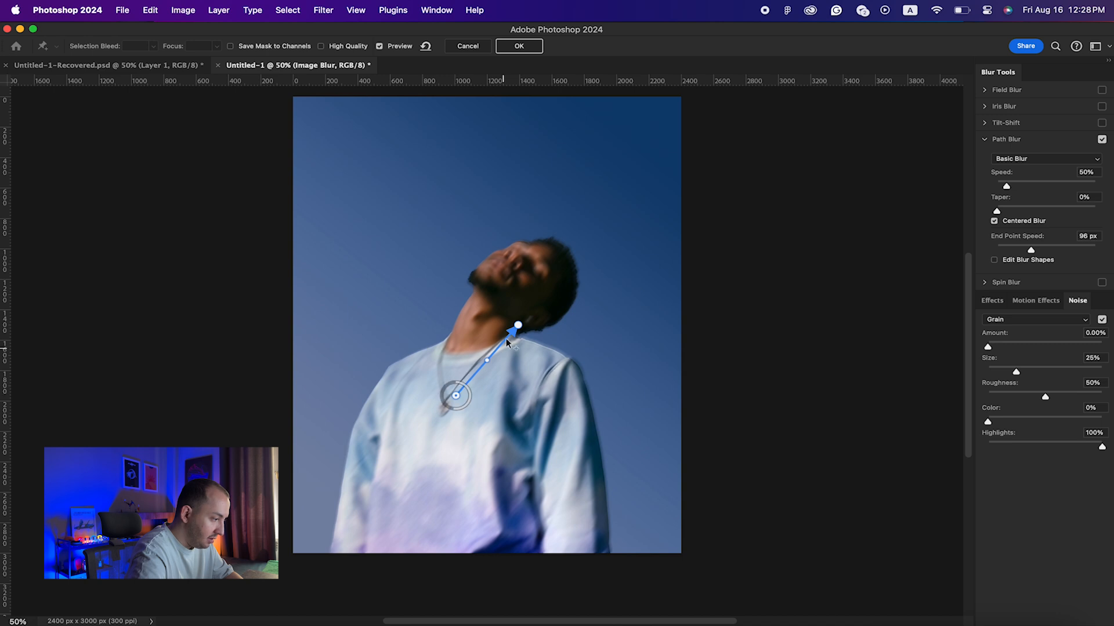
pyautogui.moveTo(518, 325); pyautogui.dragTo(640, 290)
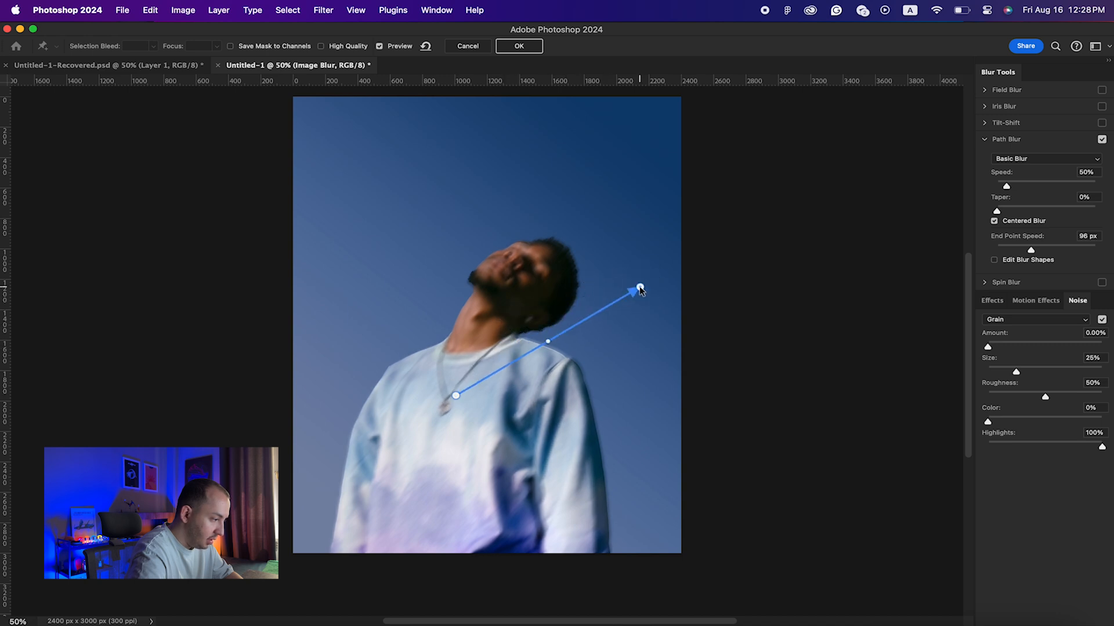
pyautogui.moveTo(548, 341)
pyautogui.mouseDown()
pyautogui.moveTo(539, 319)
pyautogui.moveTo(556, 360)
pyautogui.moveTo(542, 319)
pyautogui.moveTo(549, 346)
pyautogui.mouseUp()
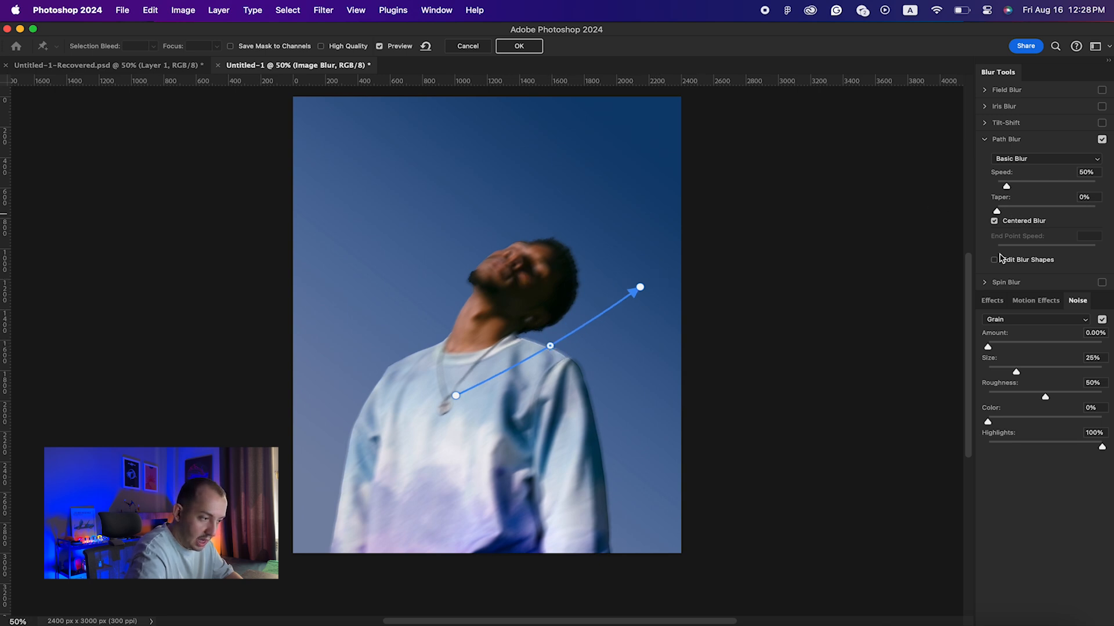
# Step: Switch the path blur to Rear Sync Flash and enable Edit Blur Shapes
pyautogui.click(1016, 159)
pyautogui.click(1035, 160)
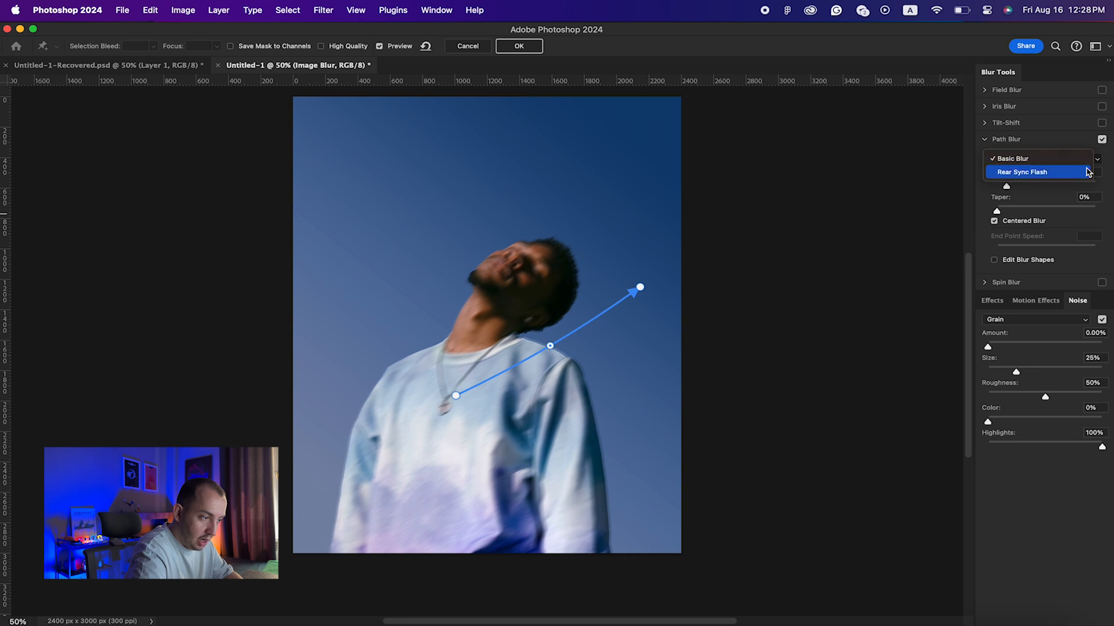
pyautogui.click(1008, 161)
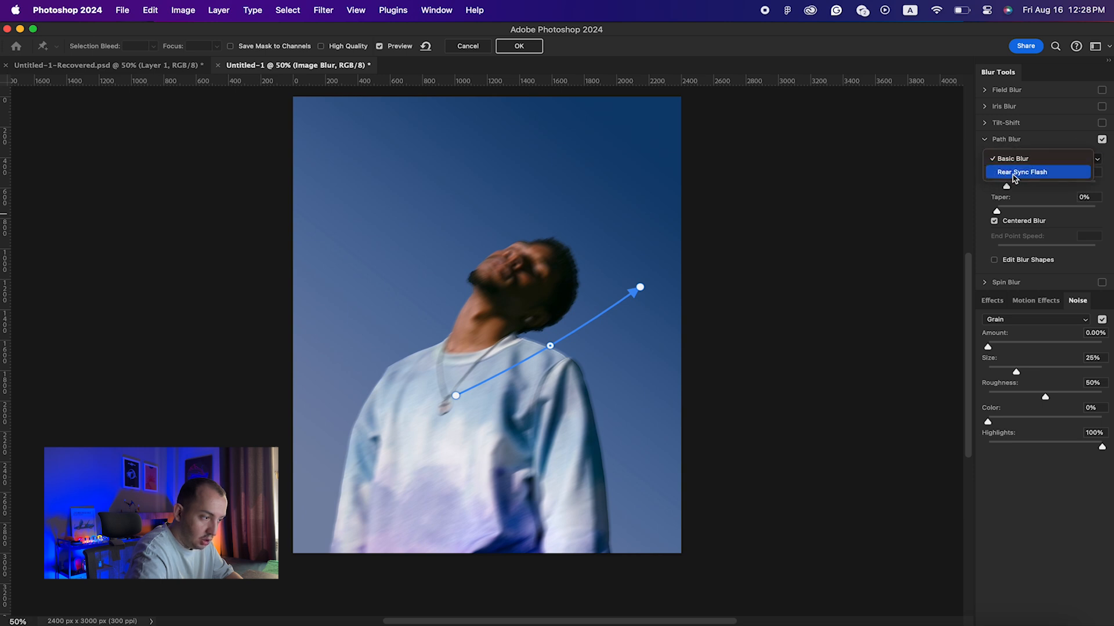
pyautogui.click(1033, 173)
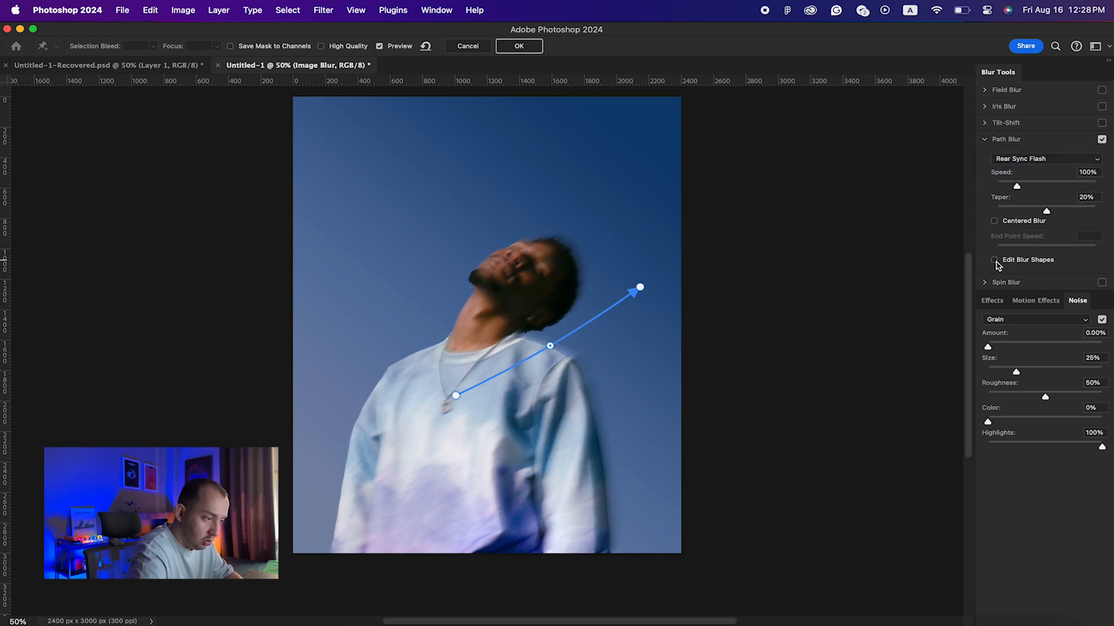
pyautogui.click(994, 261)
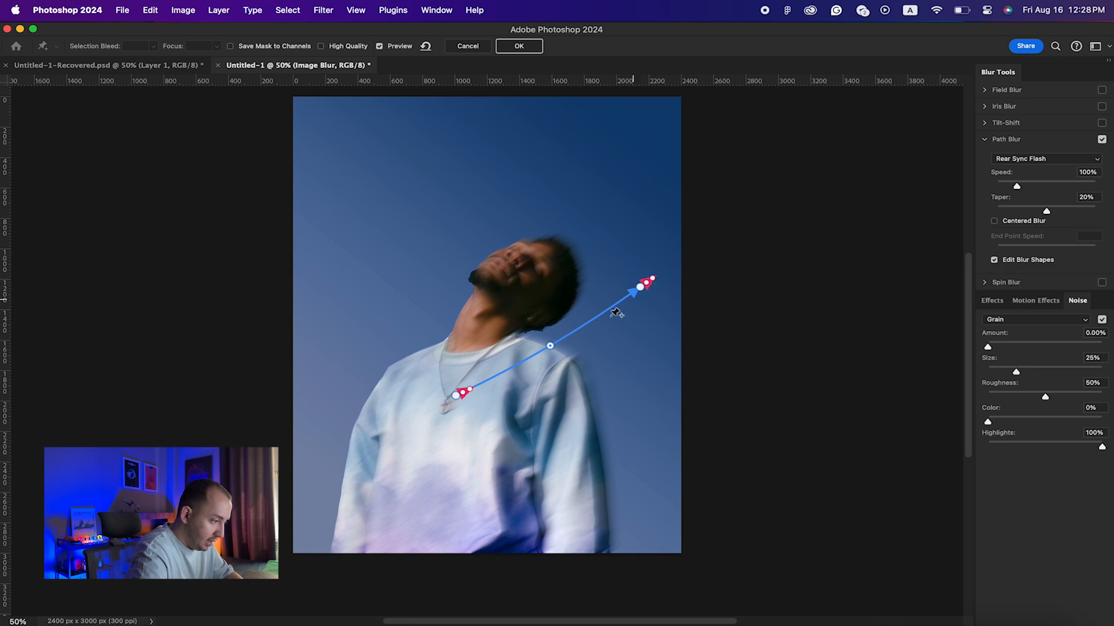
# Step: Curve the blur path upward and pull its end point toward the head
pyautogui.moveTo(550, 347); pyautogui.dragTo(545, 326)
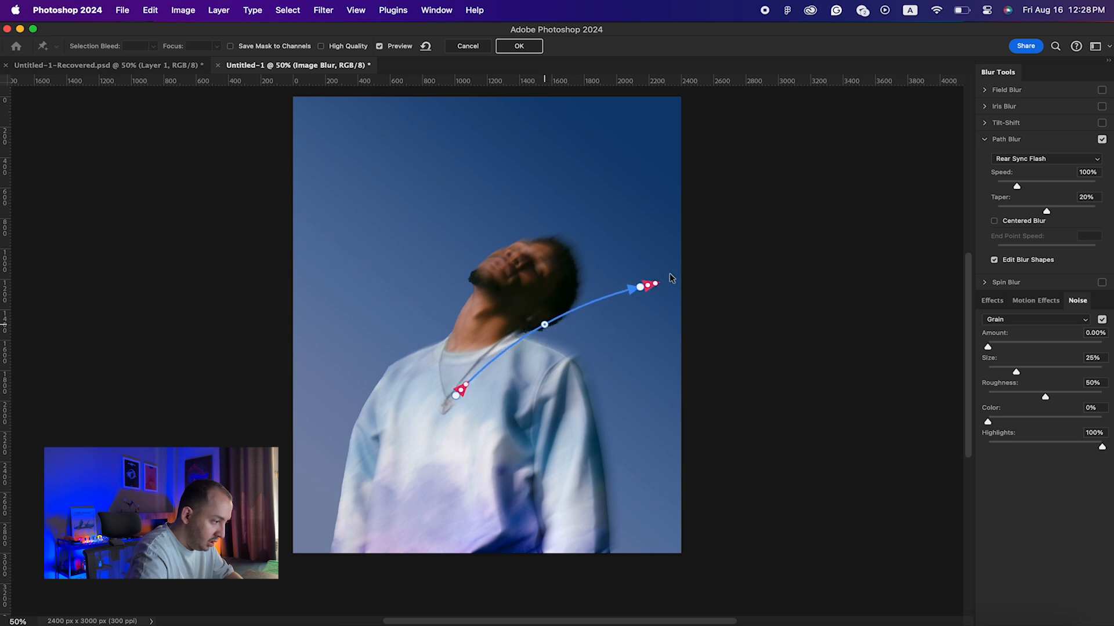
pyautogui.moveTo(653, 284); pyautogui.dragTo(695, 280)
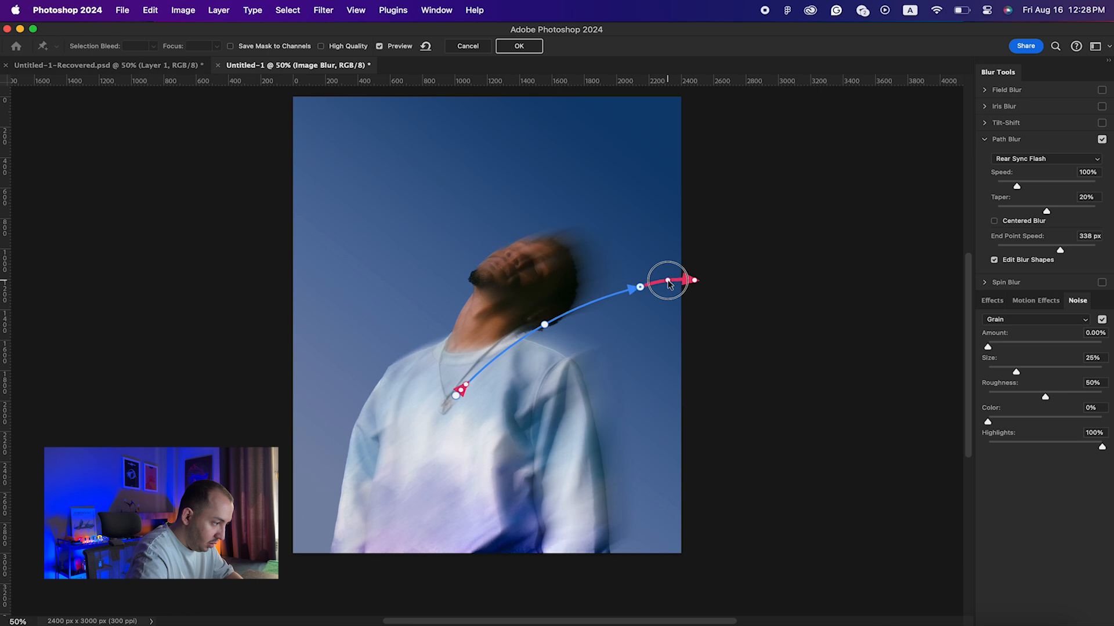
pyautogui.moveTo(641, 289); pyautogui.dragTo(633, 278)
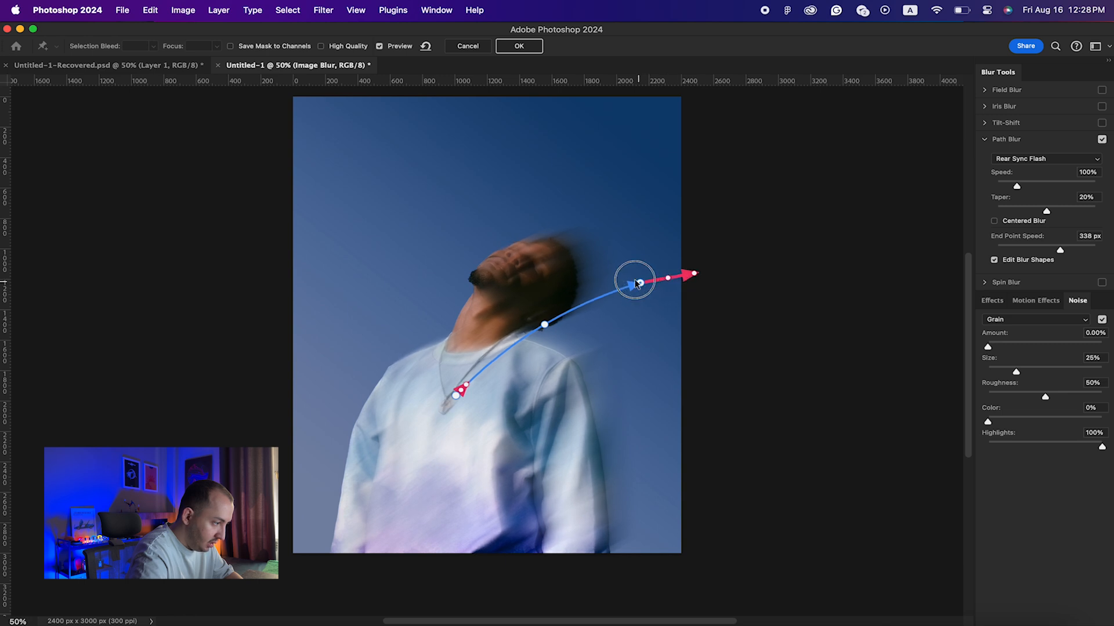
pyautogui.moveTo(1016, 186); pyautogui.dragTo(1009, 187)
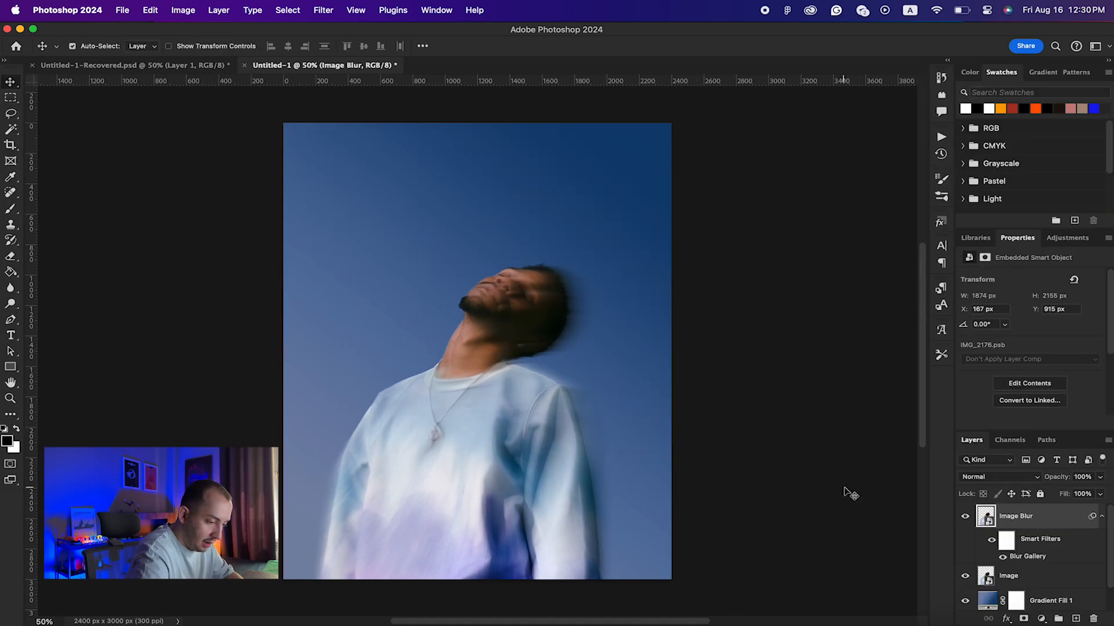
# Step: Add a Gradient Map layer using the blue-orange Provider preset from DP5 Gradients > Gradient Map
pyautogui.click(1042, 618)
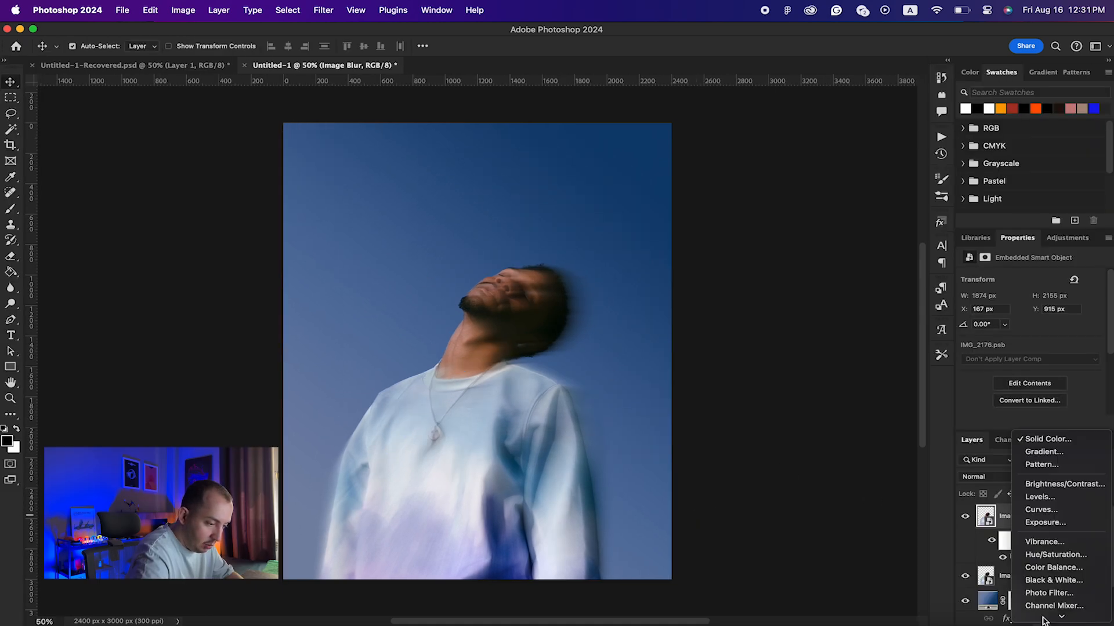
pyautogui.click(1047, 603)
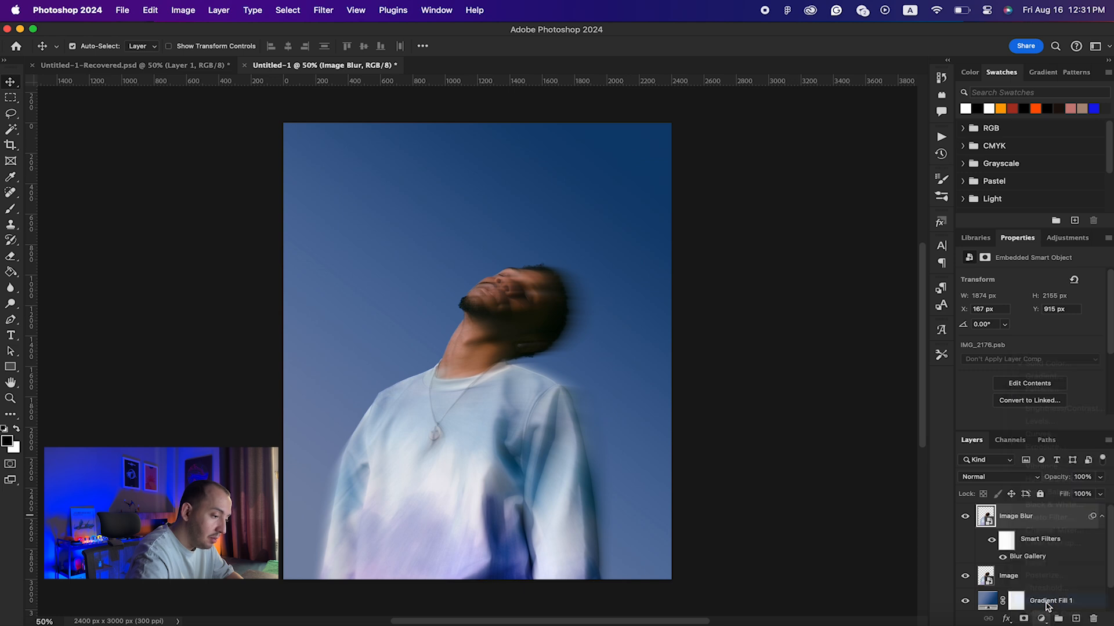
pyautogui.click(1010, 284)
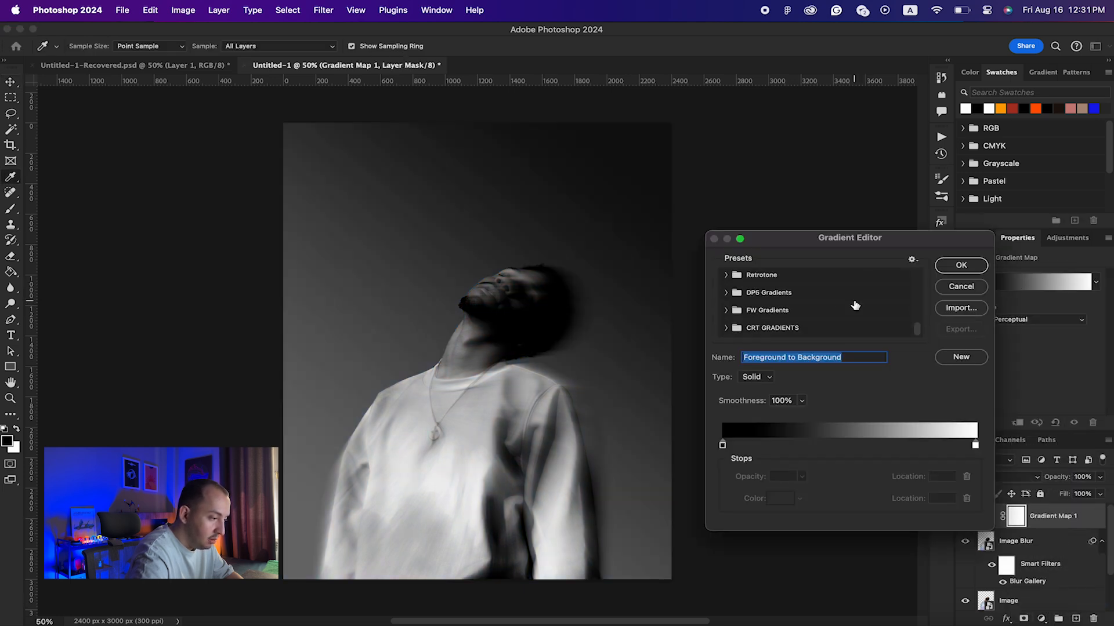
pyautogui.click(736, 296)
pyautogui.click(739, 308)
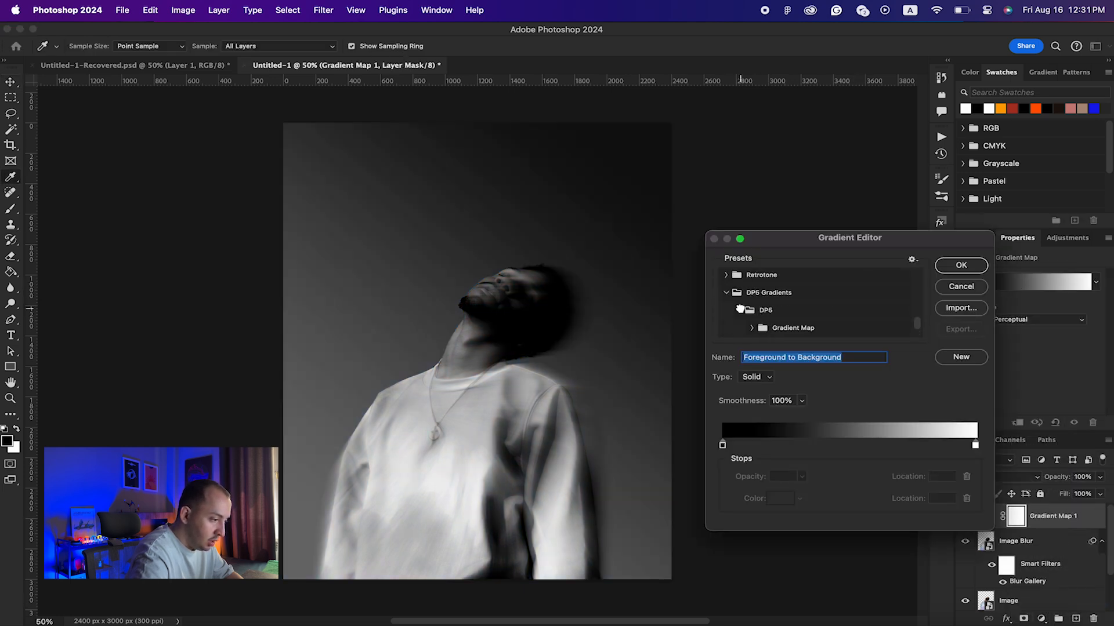
pyautogui.scroll(-1, 739, 309)
pyautogui.click(752, 297)
pyautogui.scroll(-1, 768, 303)
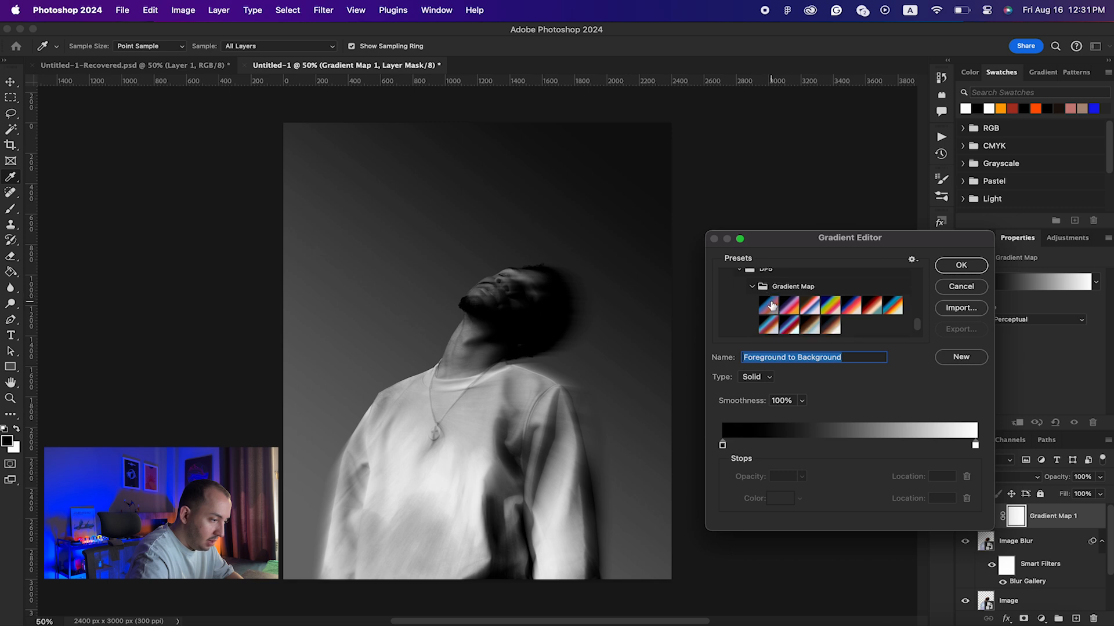
pyautogui.click(769, 309)
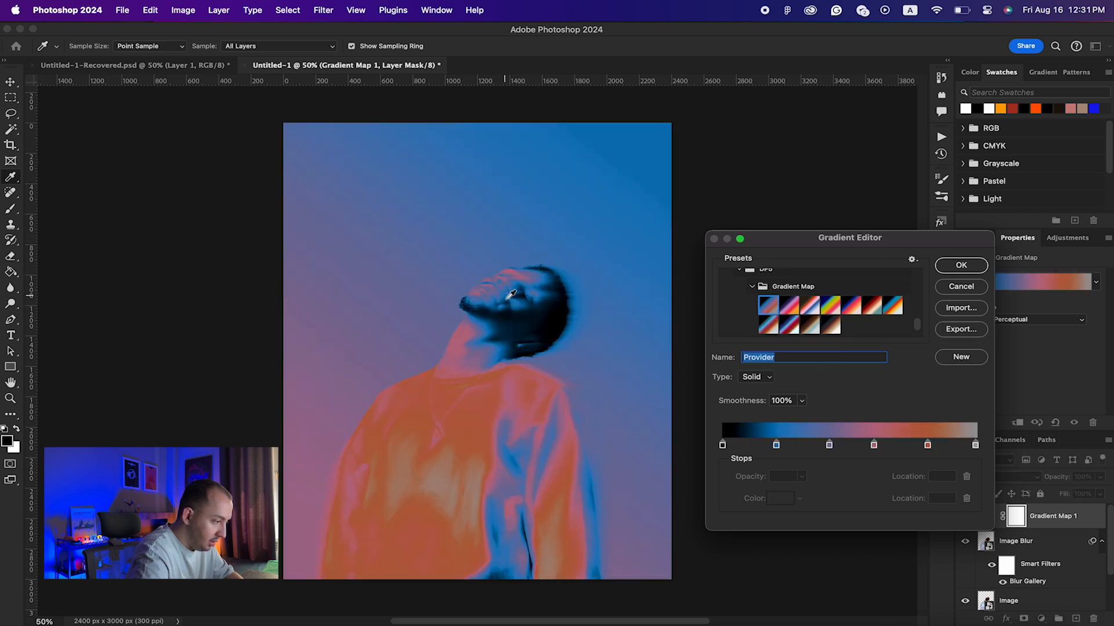
pyautogui.click(960, 266)
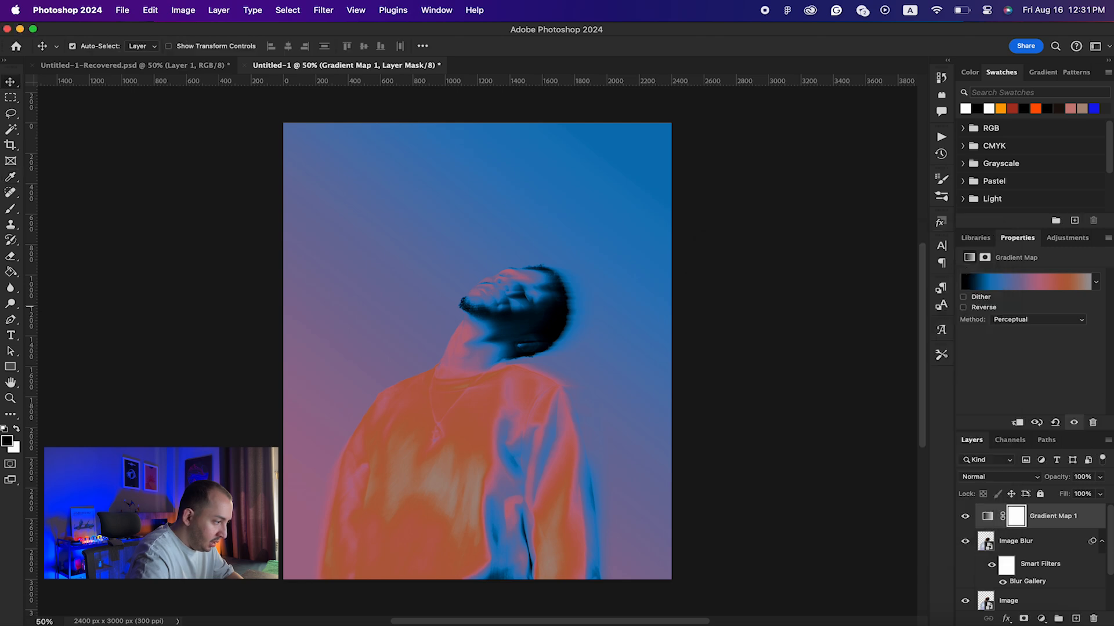
pyautogui.click(144, 67)
pyautogui.scroll(5, 503, 267)
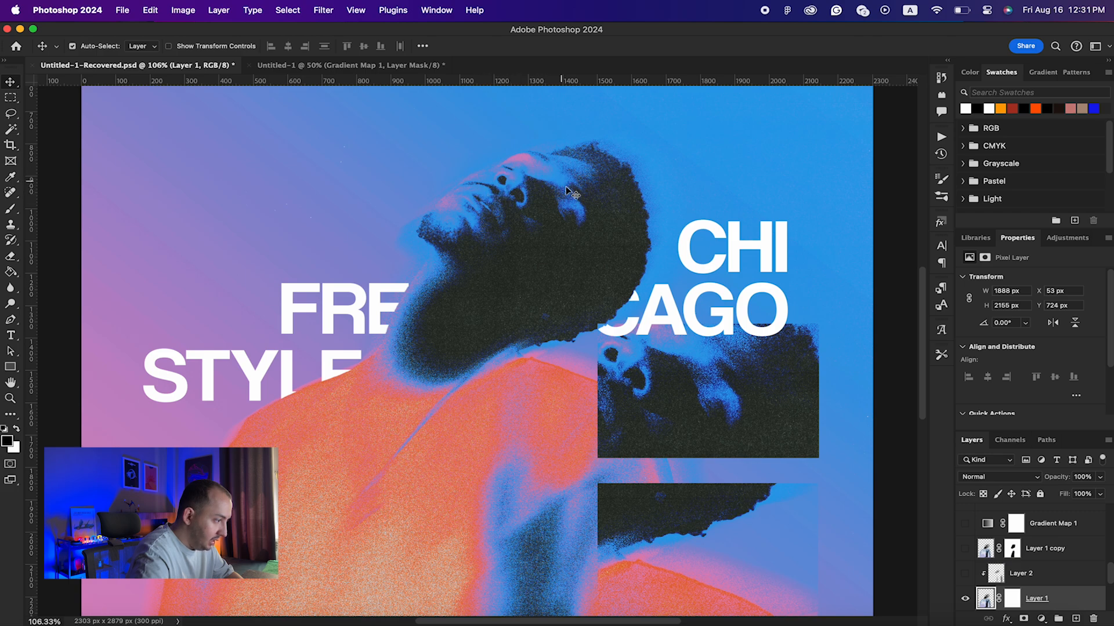
pyautogui.click(407, 66)
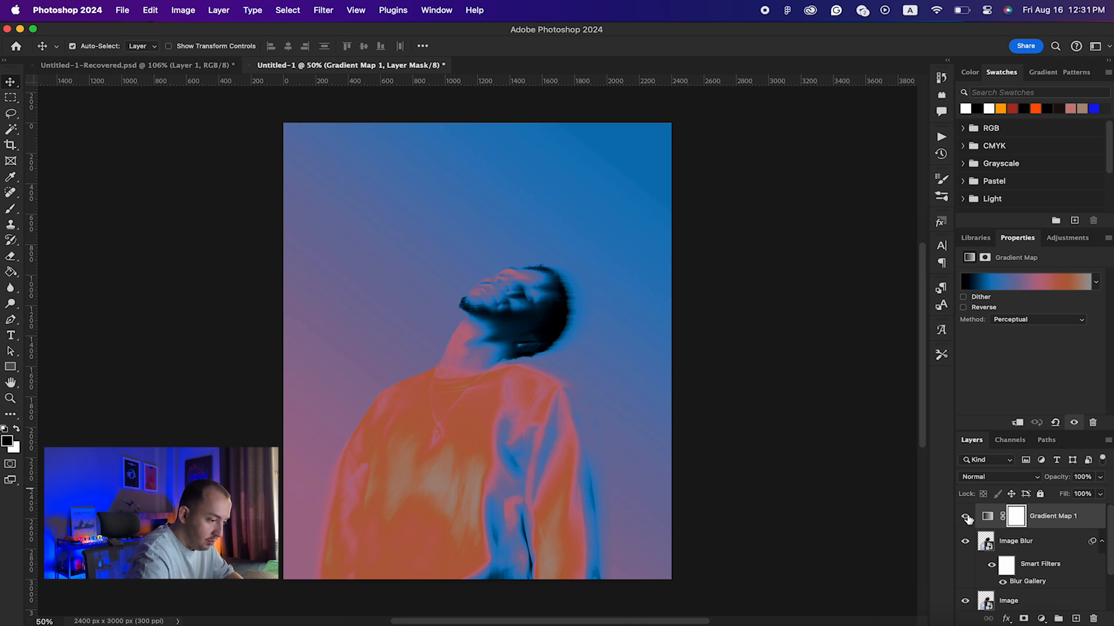
# Step: Extend the path blur's end along the neck, then add a layer mask to Image Blur
pyautogui.doubleClick(1031, 583)
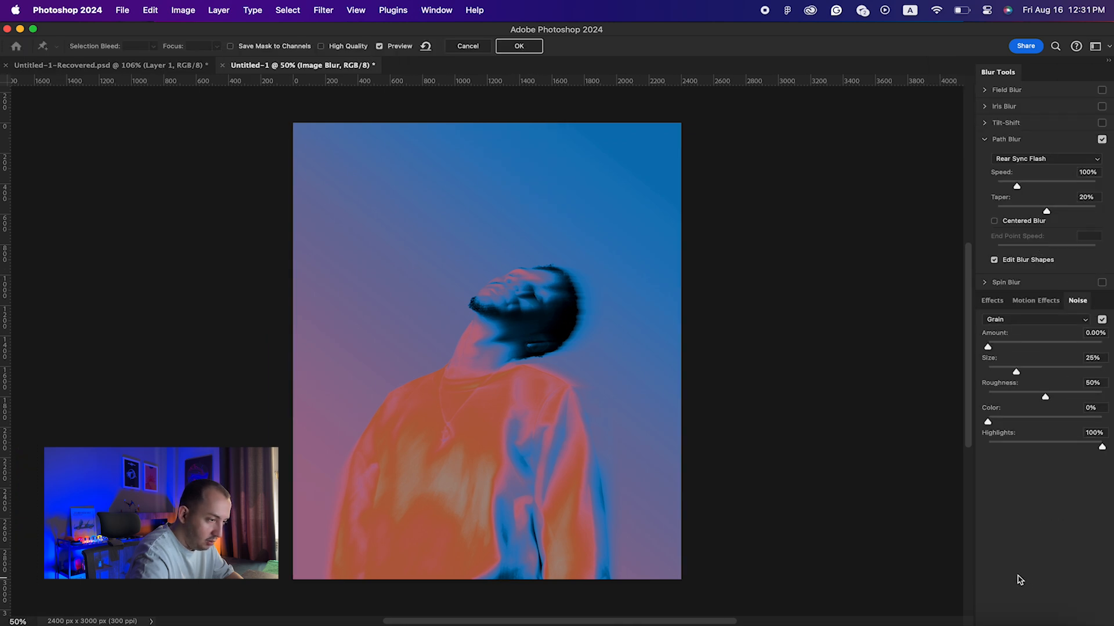
pyautogui.click(474, 47)
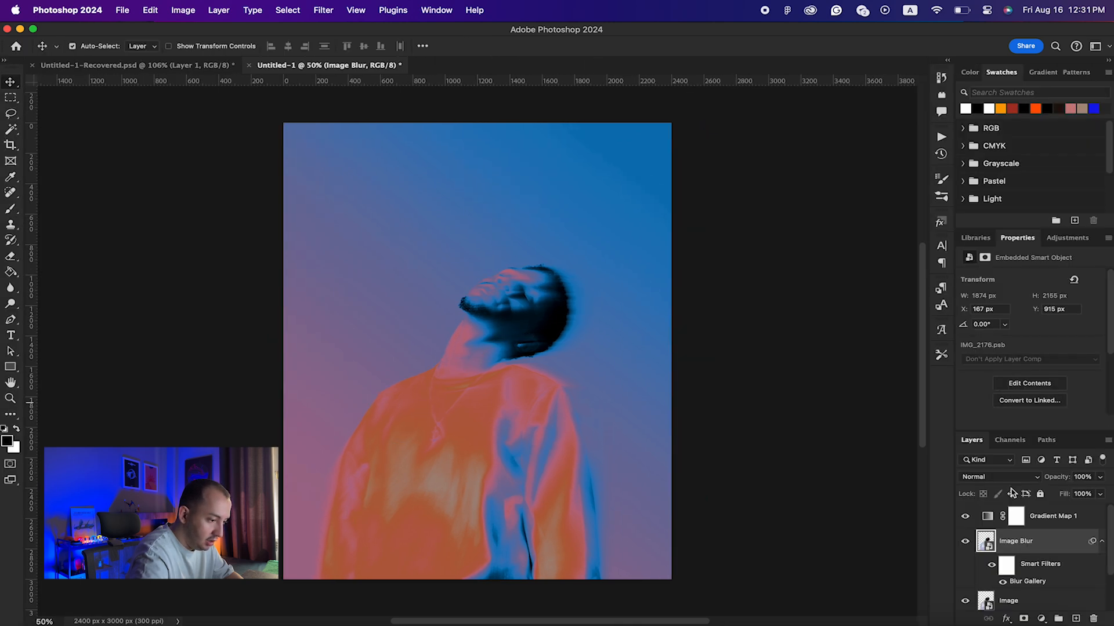
pyautogui.doubleClick(1019, 582)
pyautogui.moveTo(508, 344); pyautogui.dragTo(555, 329)
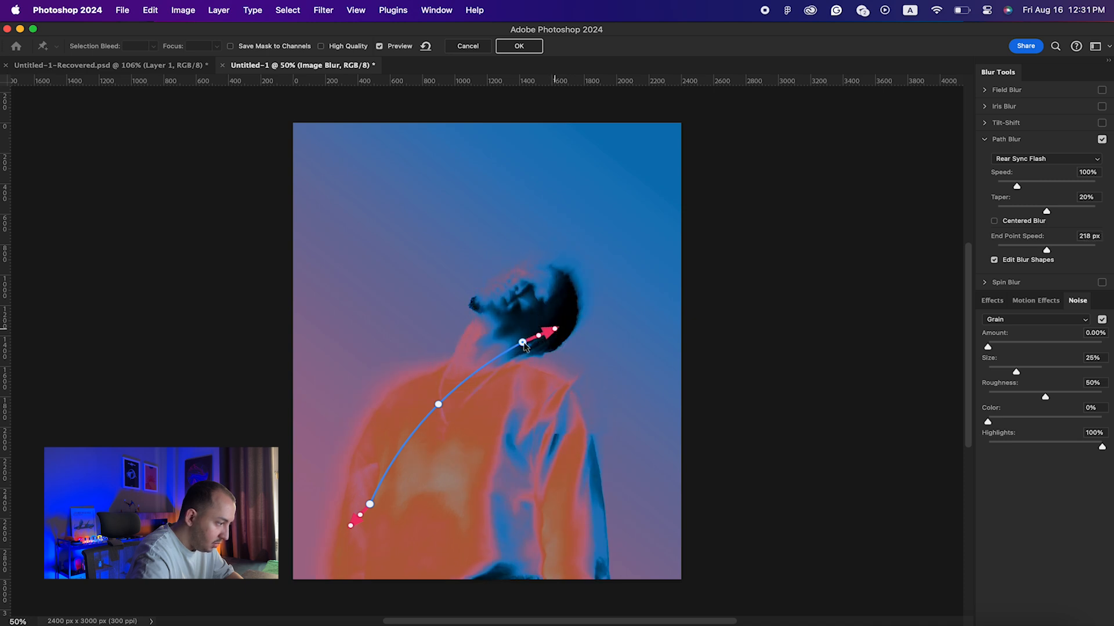
pyautogui.press('Return')
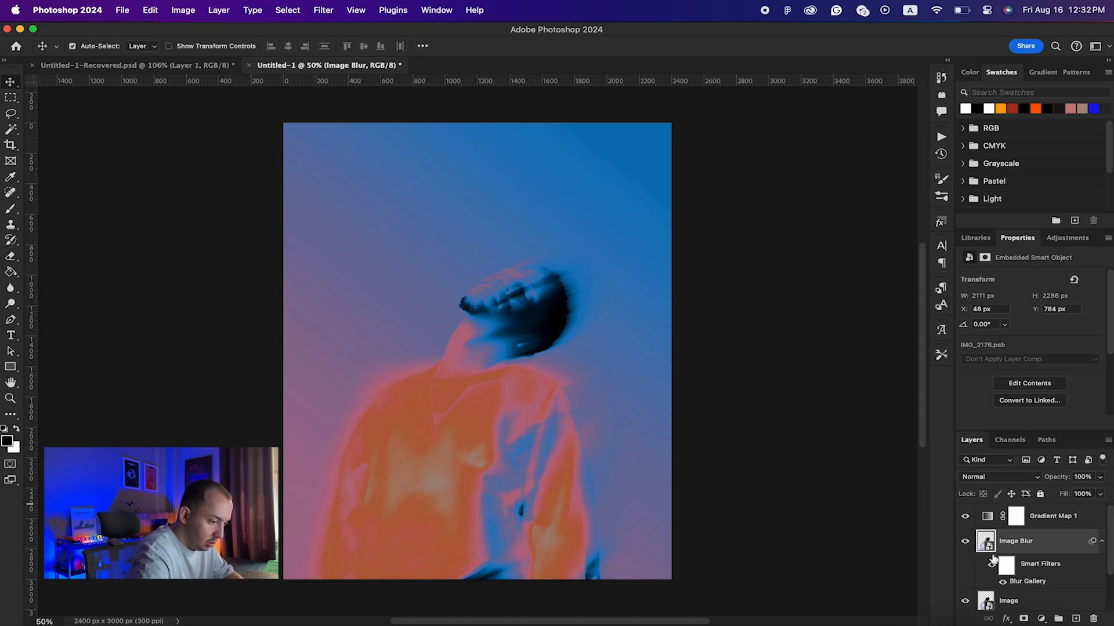
pyautogui.click(1025, 619)
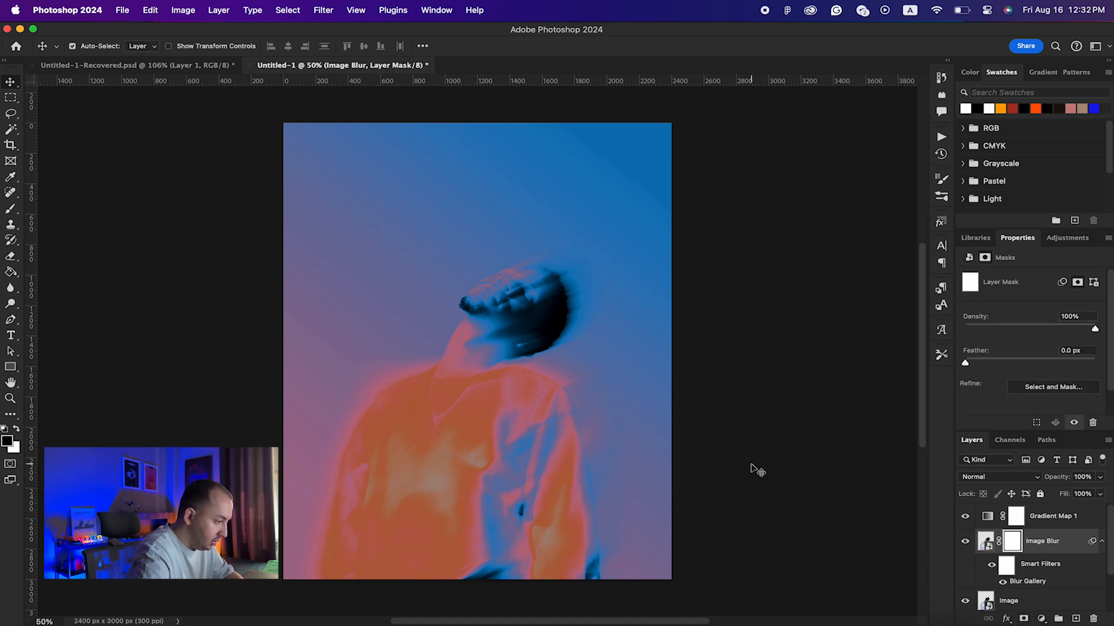
# Step: Paint black on the Image Blur mask at 13% flow, brush 400 then 200, over the face
pyautogui.press('b')
pyautogui.press('[')
pyautogui.press('[')
pyautogui.press('[')
pyautogui.press('[')
pyautogui.press('[')
pyautogui.press('[')
pyautogui.press('[')
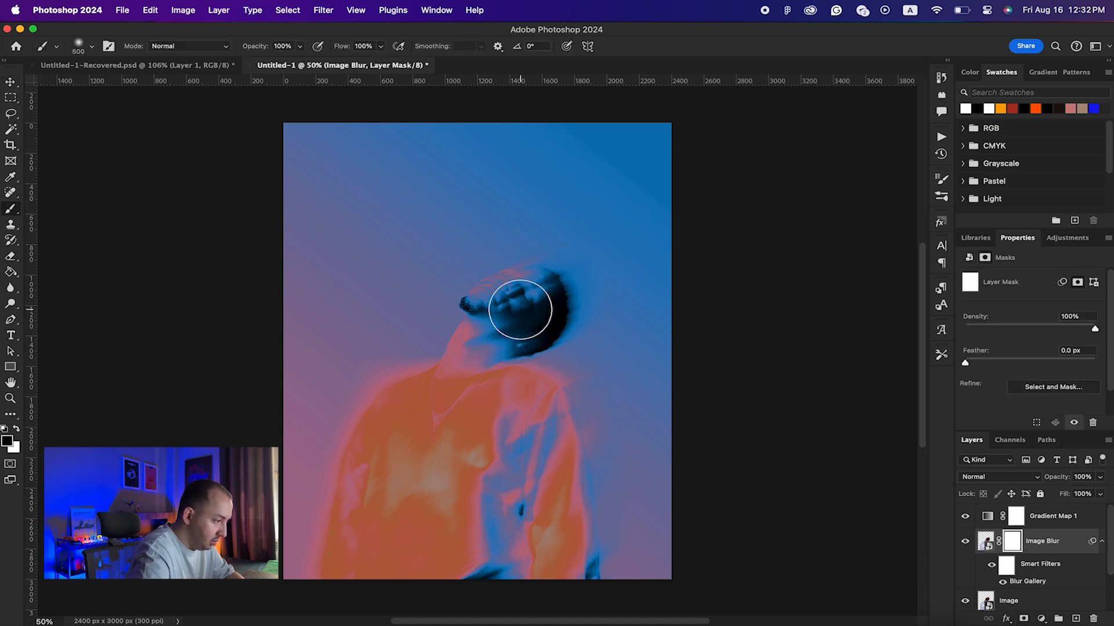
pyautogui.press(']')
pyautogui.press(']')
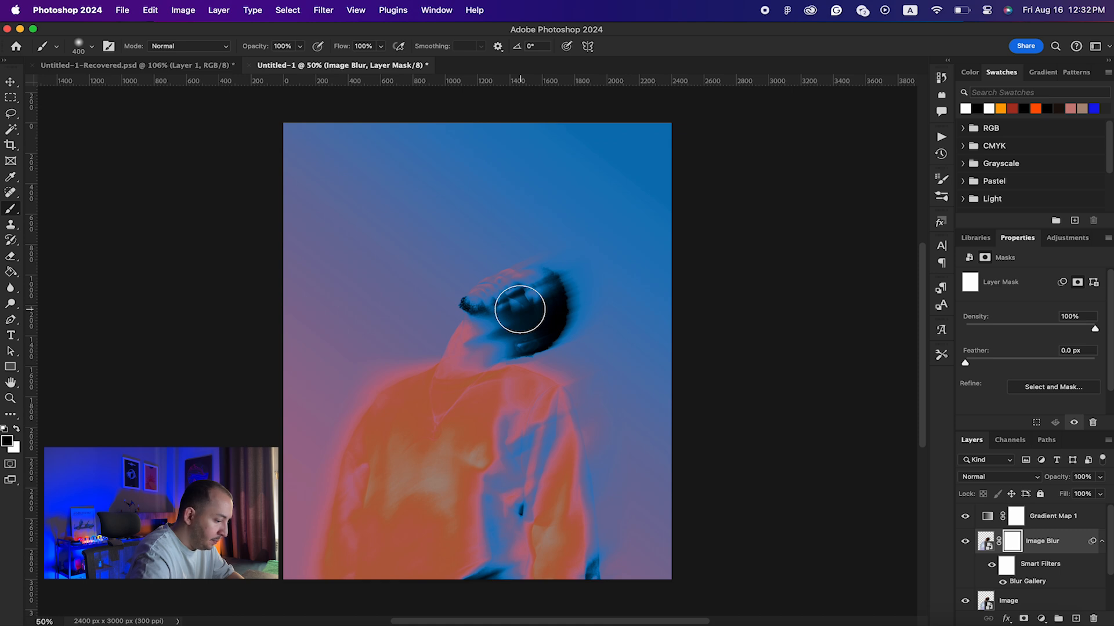
pyautogui.click(8, 443)
pyautogui.click(955, 258)
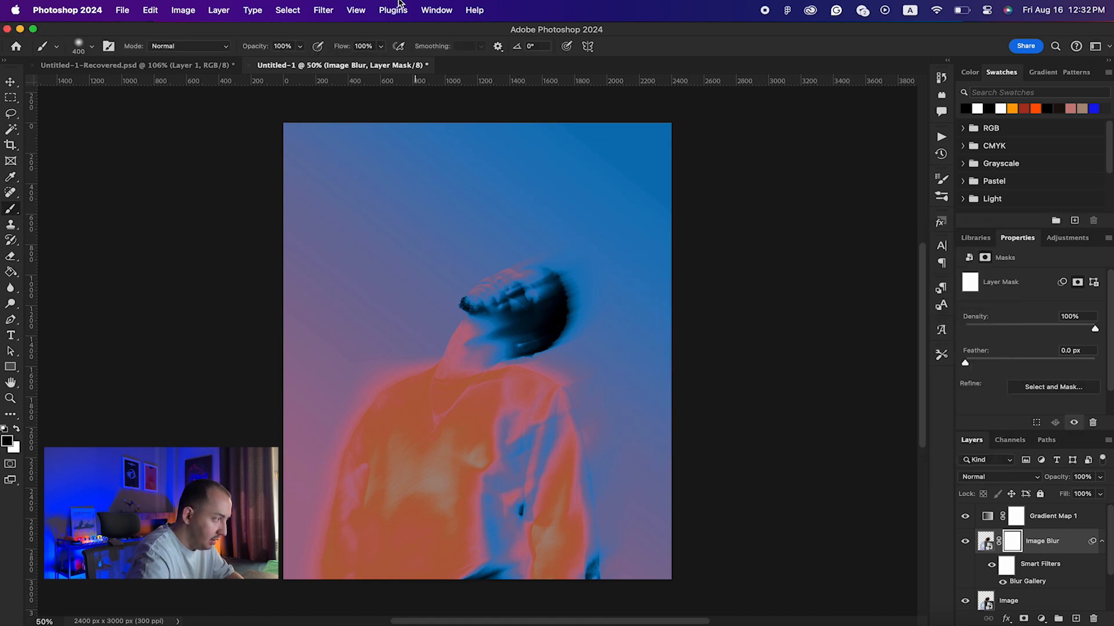
pyautogui.doubleClick(363, 46)
pyautogui.write('13')
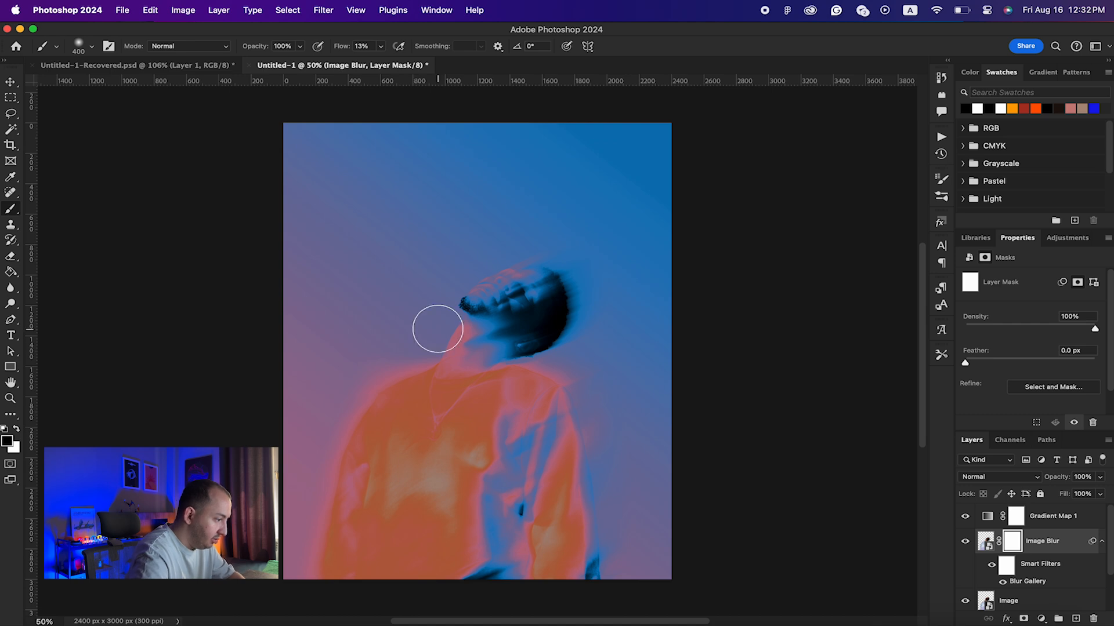
pyautogui.moveTo(527, 292)
pyautogui.mouseDown()
pyautogui.moveTo(497, 293)
pyautogui.moveTo(503, 254)
pyautogui.moveTo(487, 256)
pyautogui.moveTo(497, 263)
pyautogui.moveTo(486, 280)
pyautogui.moveTo(494, 266)
pyautogui.moveTo(507, 280)
pyautogui.mouseUp()
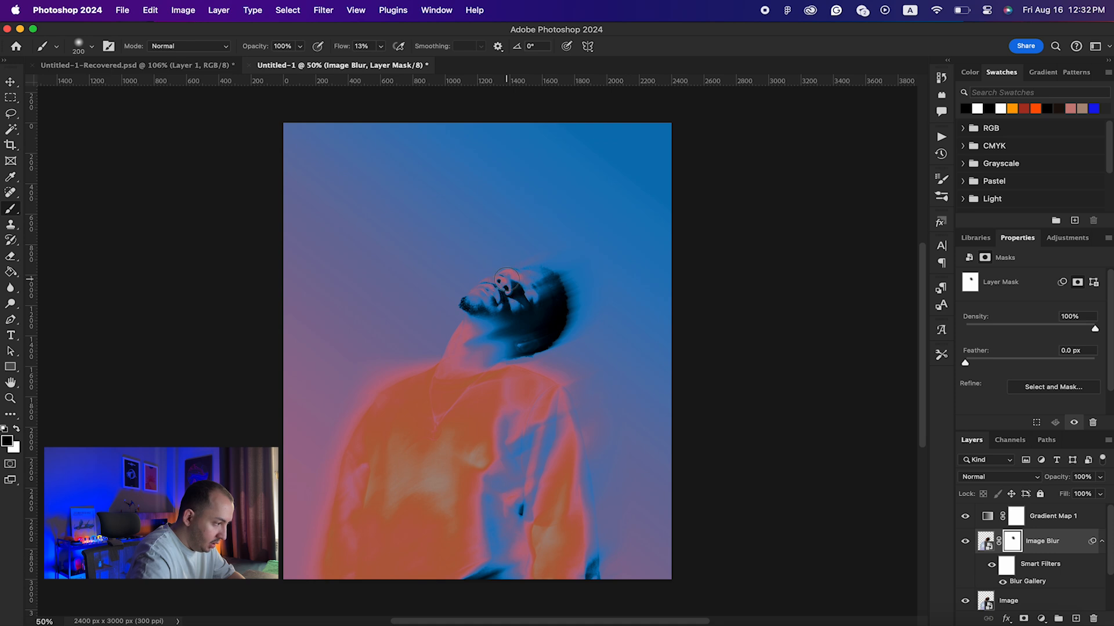
pyautogui.press('[')
pyautogui.moveTo(483, 280)
pyautogui.mouseDown()
pyautogui.moveTo(533, 283)
pyautogui.moveTo(495, 291)
pyautogui.mouseUp()
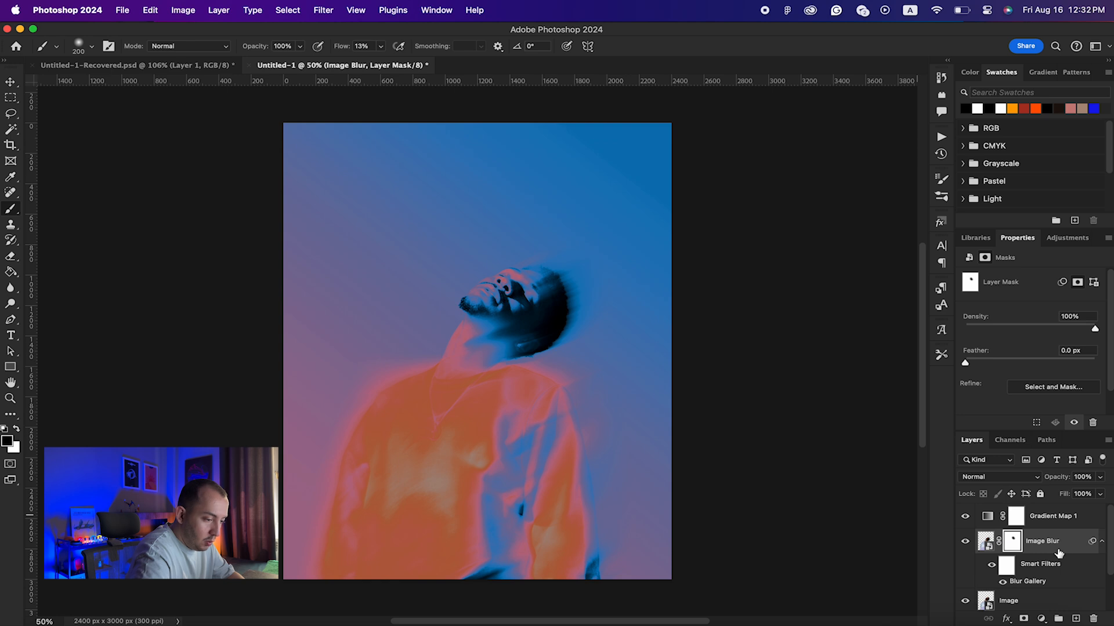
# Step: Add a layer named 'Extra Details' and paint the neck below the jaw darker
pyautogui.click(1076, 619)
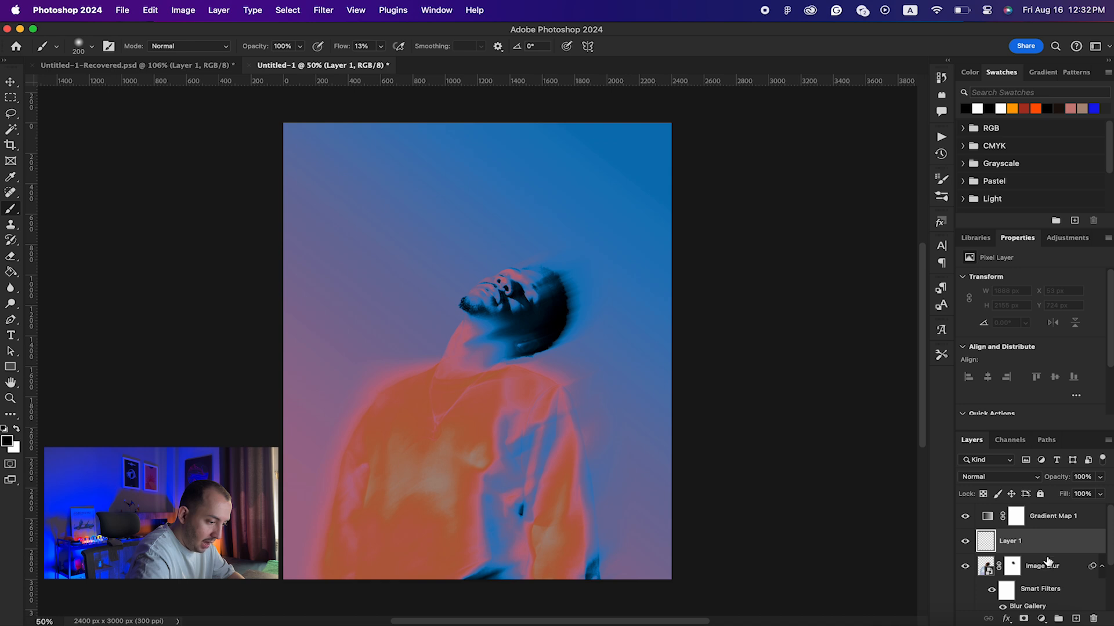
pyautogui.doubleClick(1010, 541)
pyautogui.write('Extra ')
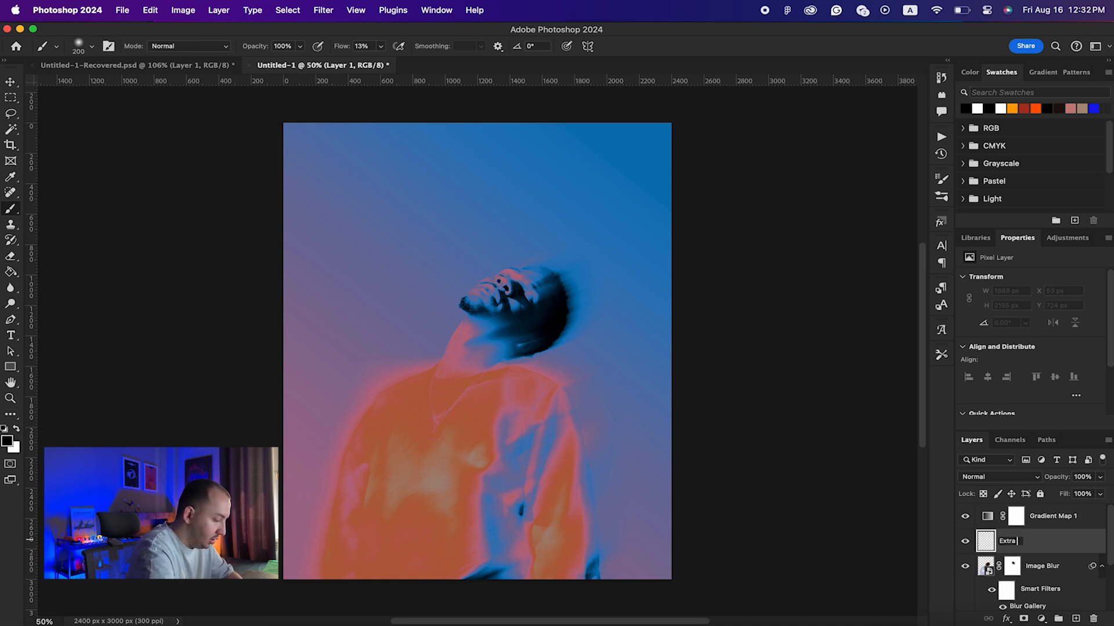
pyautogui.write('Details')
pyautogui.press('Return')
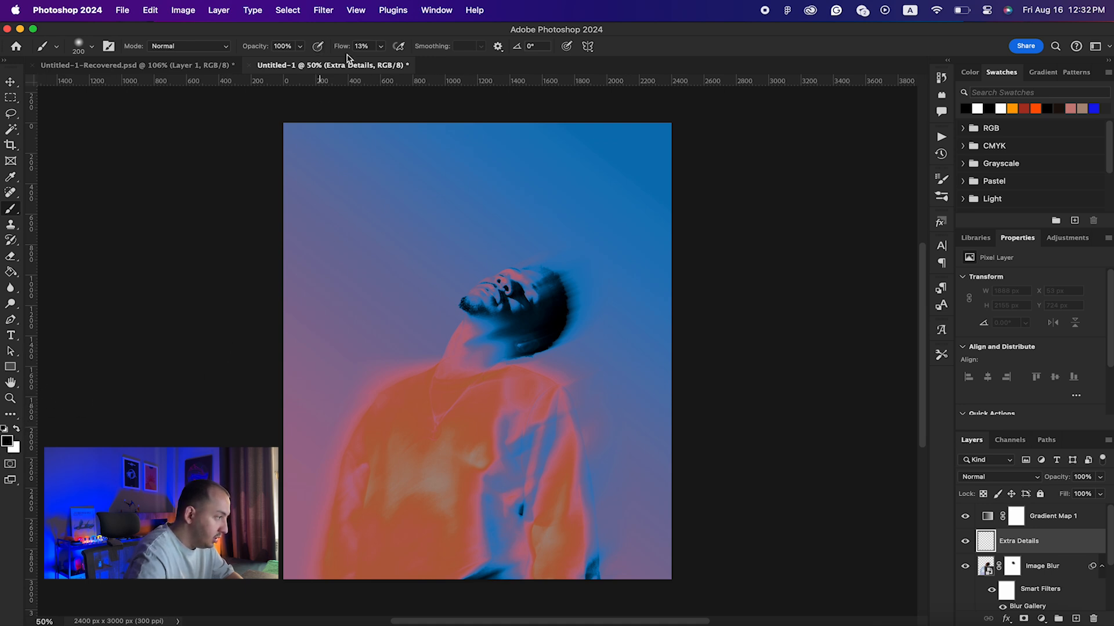
pyautogui.moveTo(522, 336)
pyautogui.mouseDown()
pyautogui.moveTo(468, 363)
pyautogui.moveTo(492, 323)
pyautogui.moveTo(454, 363)
pyautogui.moveTo(545, 333)
pyautogui.moveTo(505, 325)
pyautogui.moveTo(495, 308)
pyautogui.moveTo(469, 318)
pyautogui.moveTo(452, 355)
pyautogui.moveTo(465, 363)
pyautogui.moveTo(542, 316)
pyautogui.moveTo(552, 291)
pyautogui.moveTo(531, 276)
pyautogui.moveTo(549, 315)
pyautogui.moveTo(530, 305)
pyautogui.moveTo(495, 315)
pyautogui.moveTo(517, 340)
pyautogui.moveTo(514, 520)
pyautogui.moveTo(535, 420)
pyautogui.moveTo(545, 435)
pyautogui.moveTo(515, 512)
pyautogui.moveTo(504, 590)
pyautogui.mouseUp()
pyautogui.press('super+z')
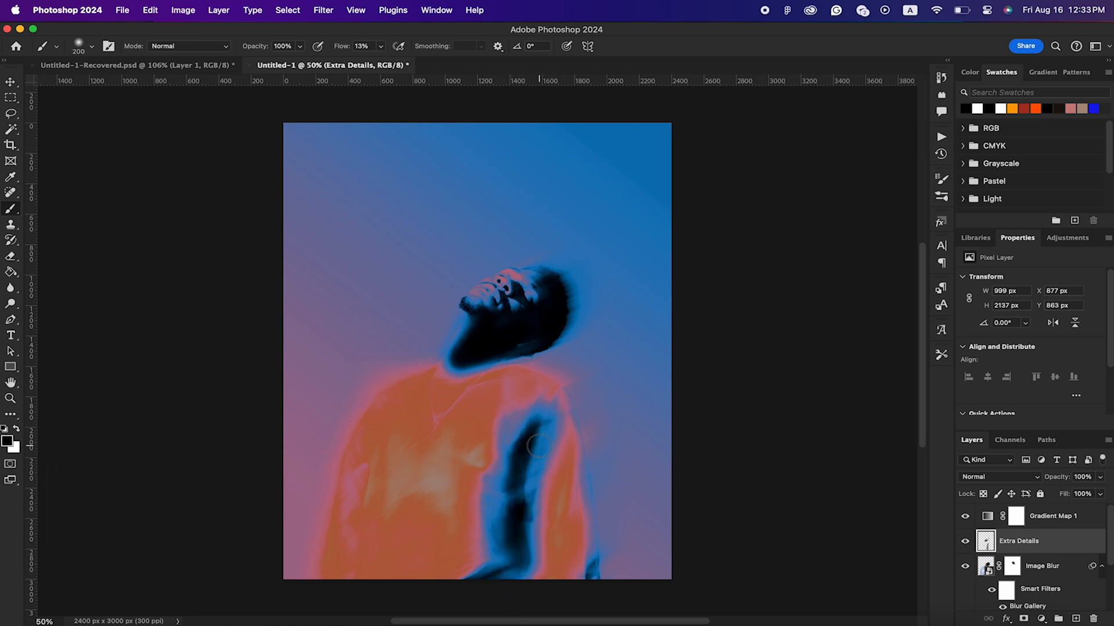
# Step: Group Extra Details with Image Blur and name the group 'Model'
pyautogui.press('v')
pyautogui.click(1086, 519)
pyautogui.scroll(-3, 1086, 523)
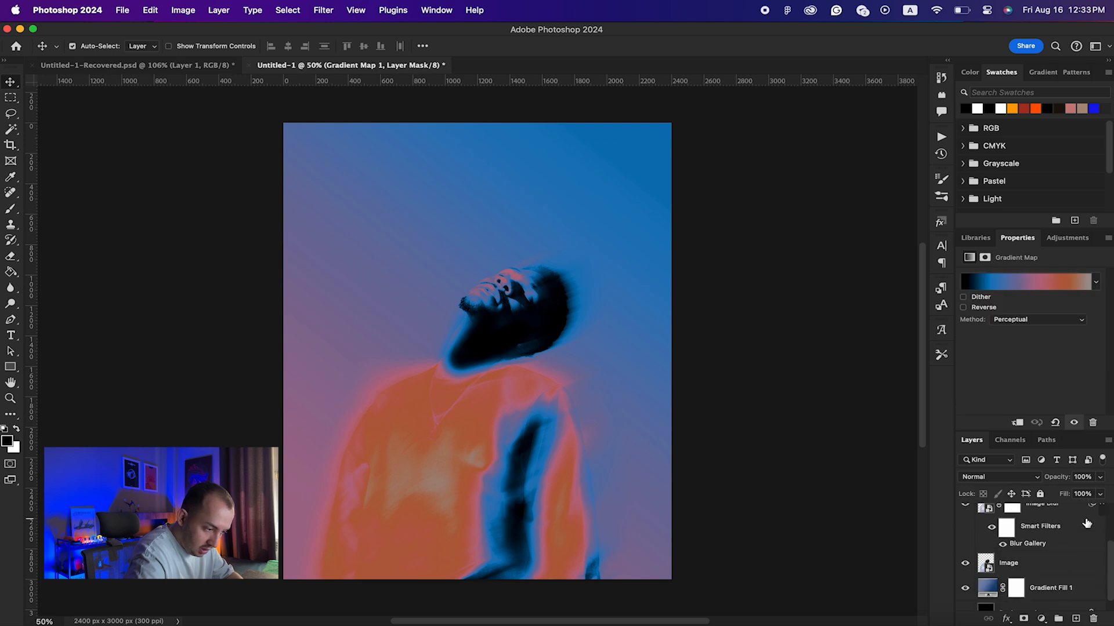
pyautogui.scroll(3, 1086, 523)
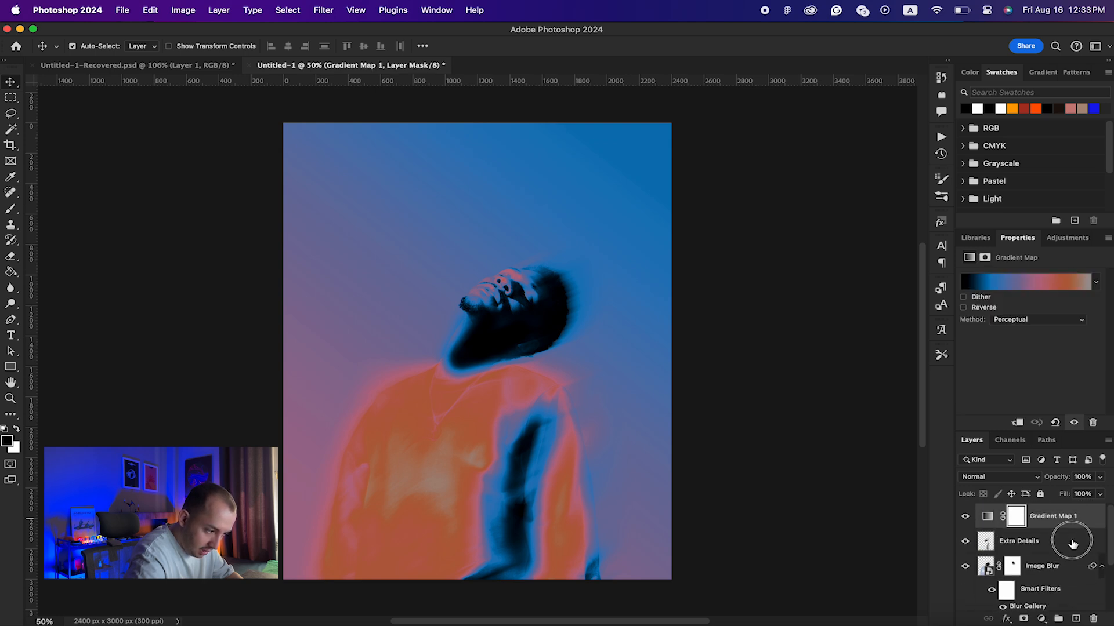
pyautogui.click(1073, 544)
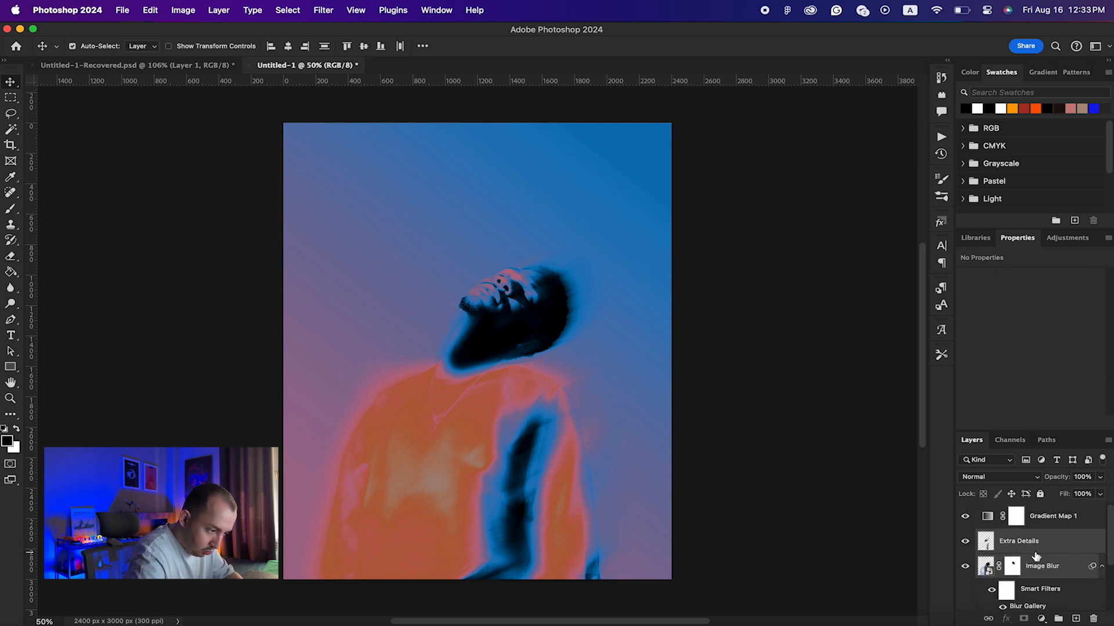
pyautogui.press('super+g')
pyautogui.doubleClick(1011, 536)
pyautogui.write('Model')
pyautogui.press('Return')
# Step: Place a placeholder LOREM IPSUM text layer above the head at the top of the stack
pyautogui.click(1090, 522)
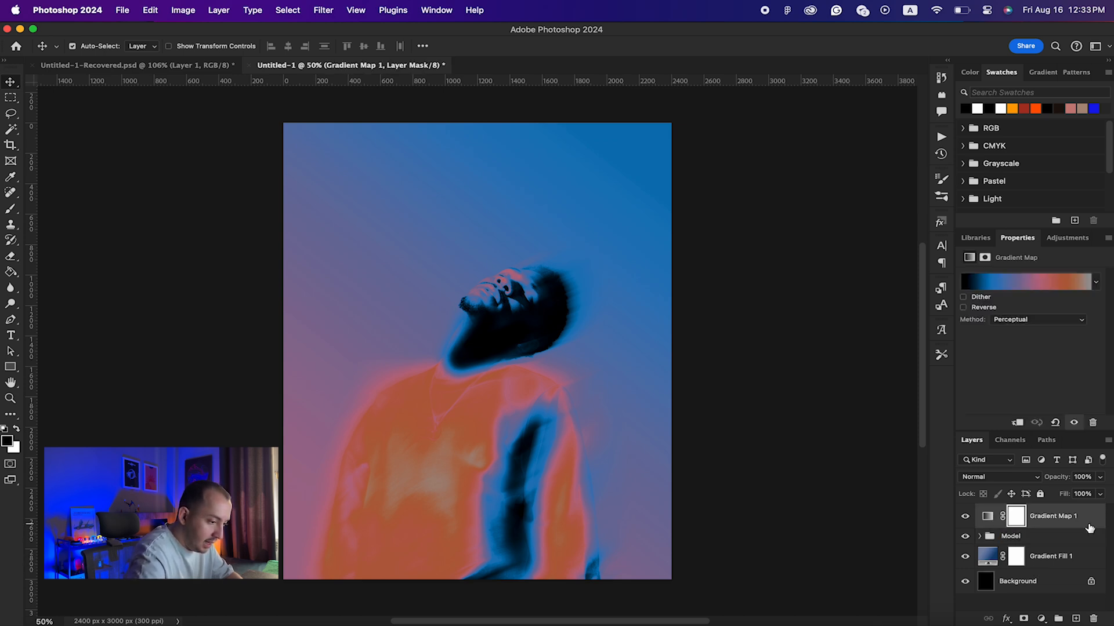
pyautogui.press('t')
pyautogui.click(398, 244)
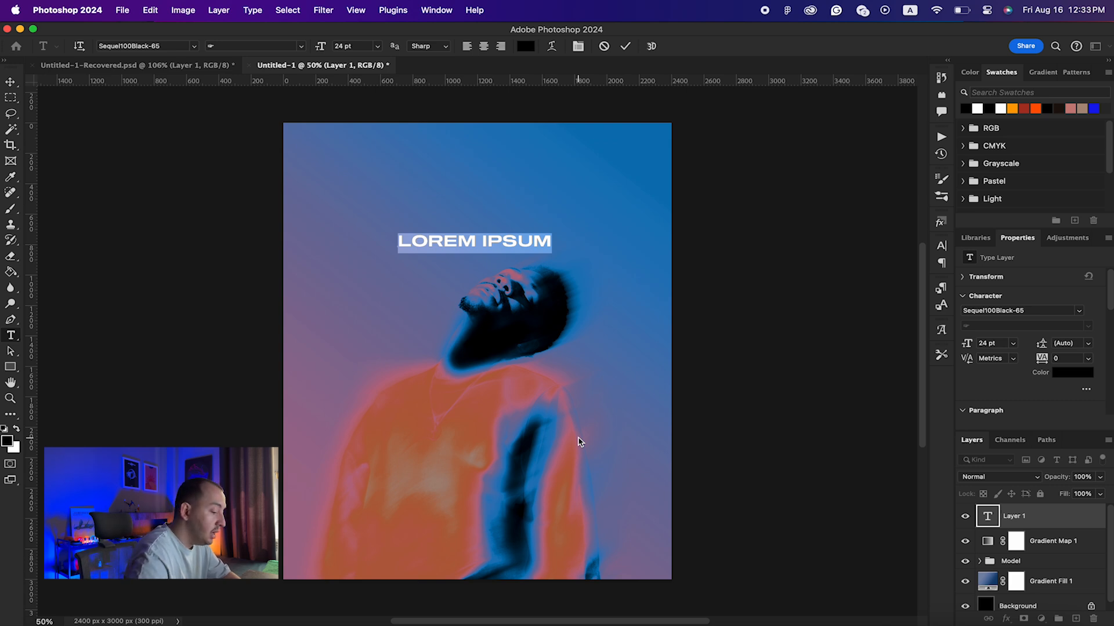
# Step: Type CHI, duplicate it just below and retype the copy as CAGO, selecting both layers
pyautogui.write('CHI')
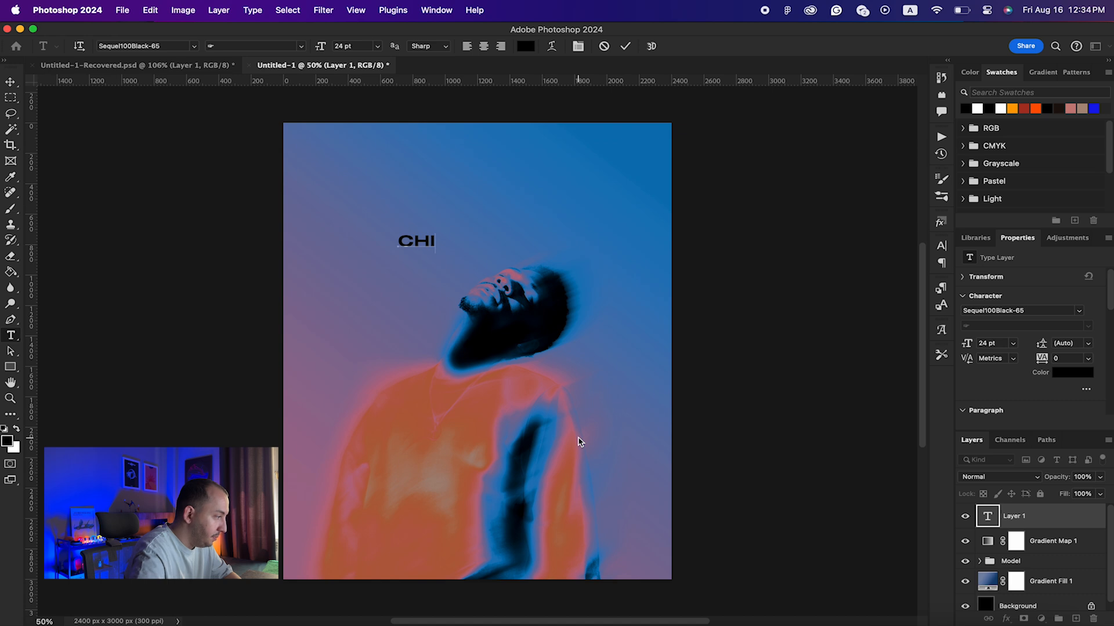
pyautogui.press('Escape')
pyautogui.press('v')
pyautogui.click(426, 243)
pyautogui.moveTo(426, 244); pyautogui.dragTo(417, 264)
pyautogui.doubleClick(423, 259)
pyautogui.write('CAGO')
pyautogui.press('Escape')
pyautogui.press('v')
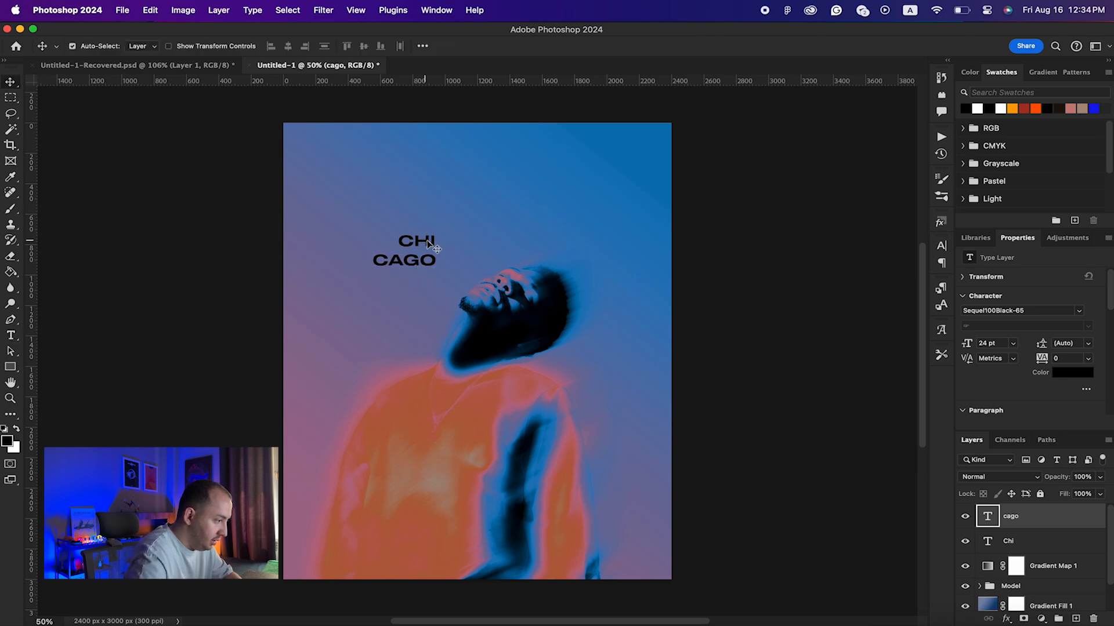
pyautogui.keyDown('shift'); pyautogui.click(427, 243); pyautogui.keyUp('shift')
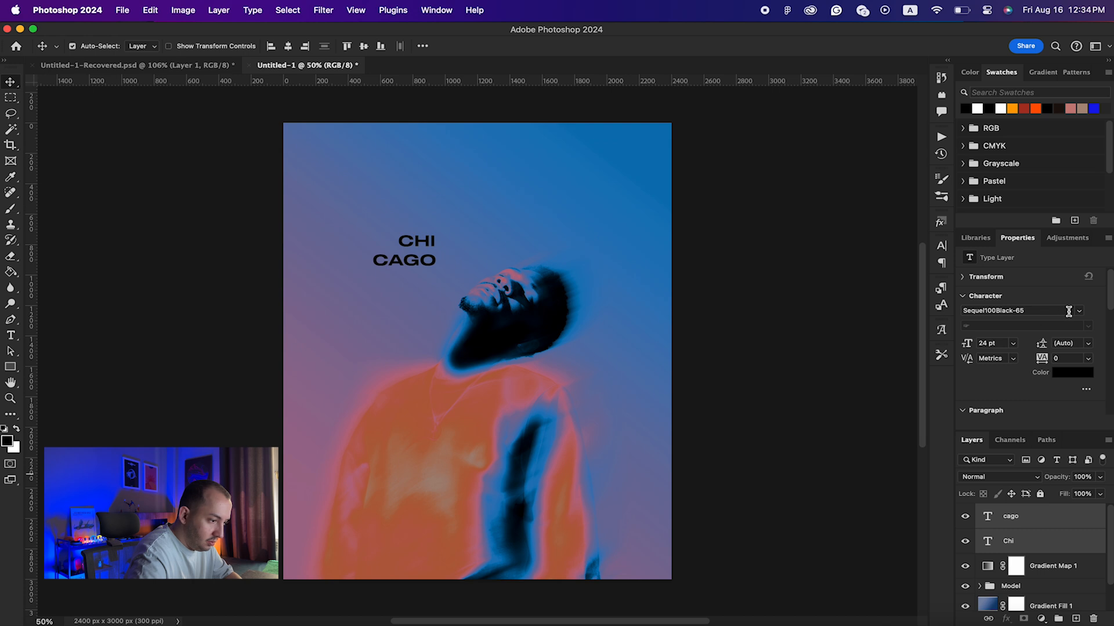
# Step: Set the font of both CHI and CAGO layers to Sequel100Black-85
pyautogui.click(1053, 310)
pyautogui.write('seq')
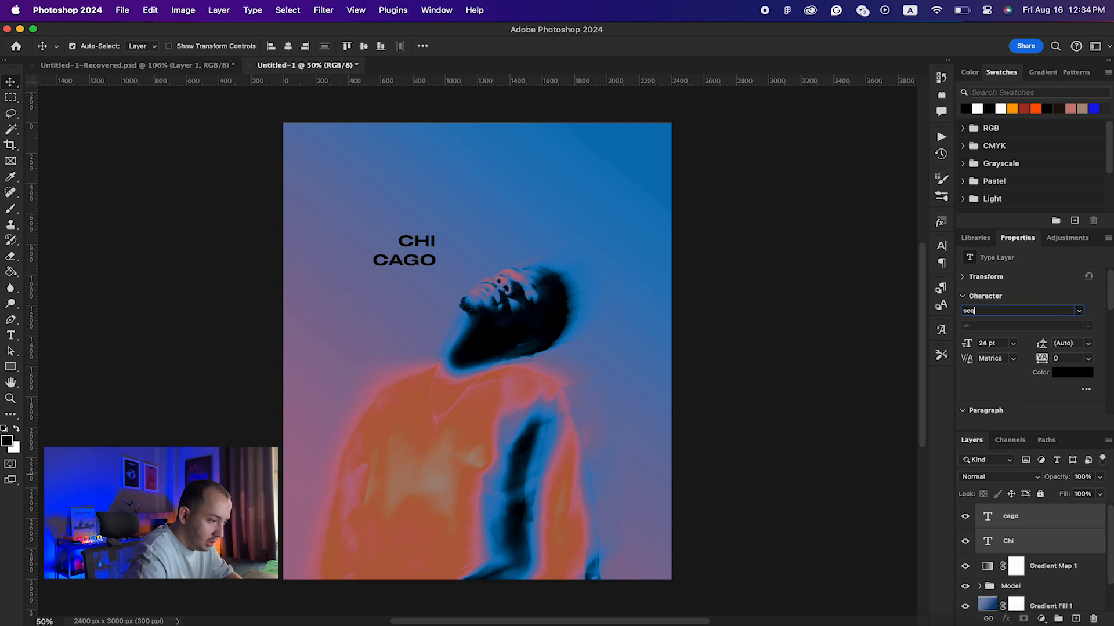
pyautogui.press('Return')
pyautogui.press('Down')
pyautogui.press('Down')
pyautogui.press('Down')
pyautogui.press('Down')
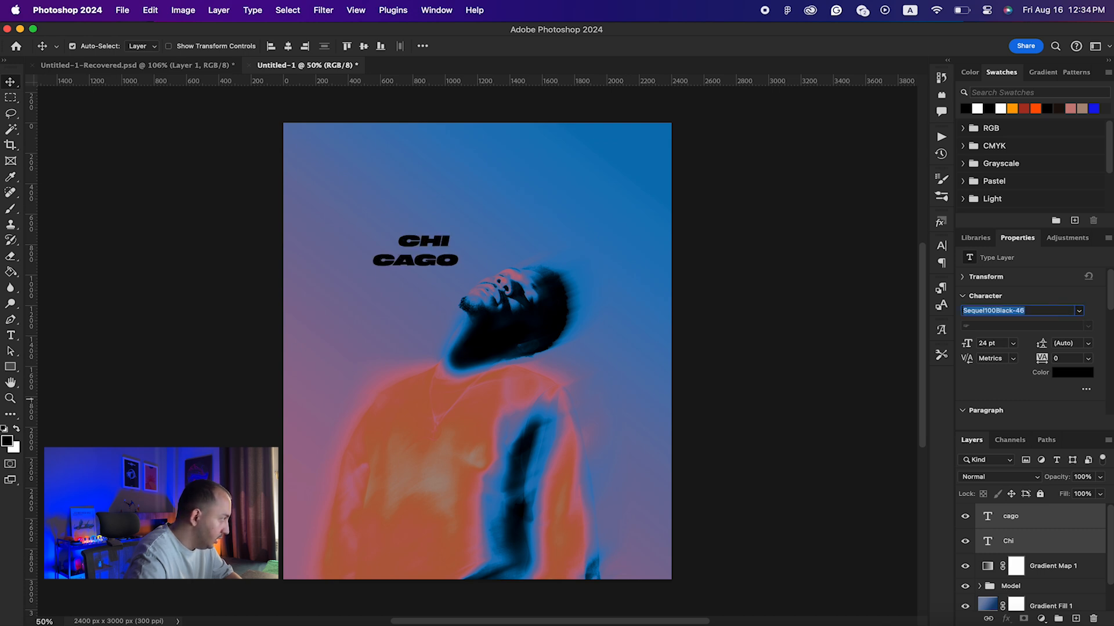
pyautogui.press('Down')
pyautogui.press('Down')
pyautogui.press('Down')
pyautogui.press('Down')
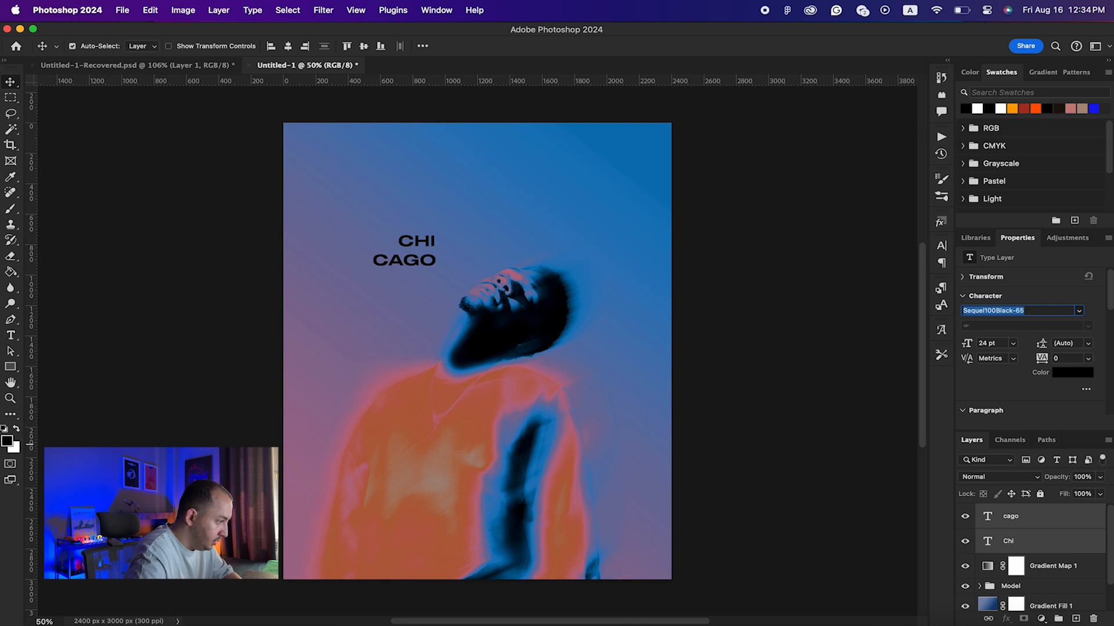
pyautogui.press('Down')
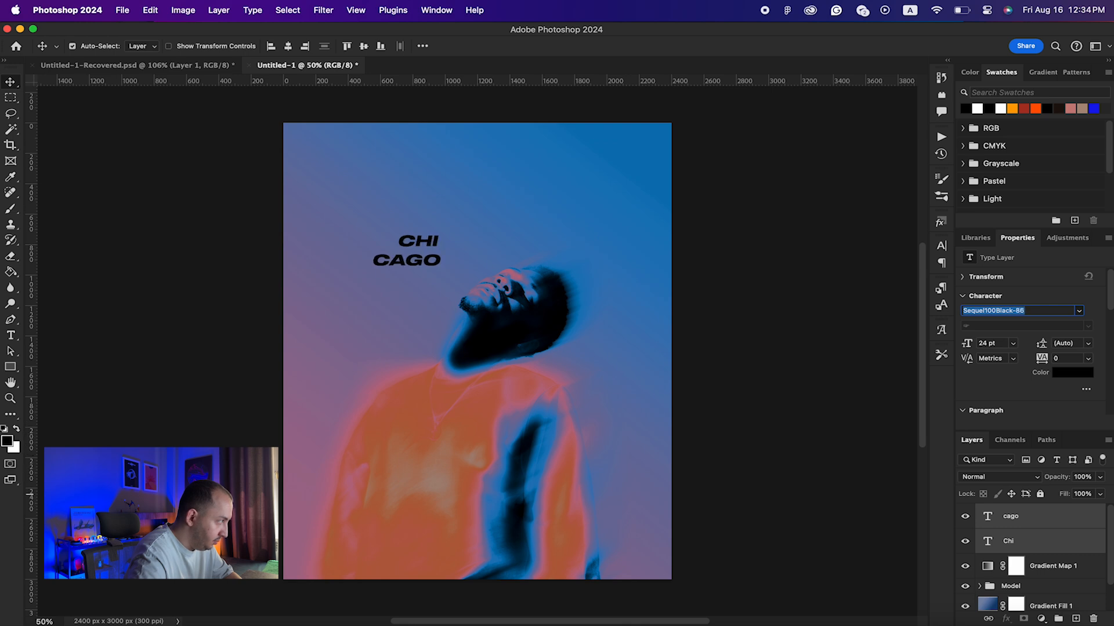
pyautogui.press('Down')
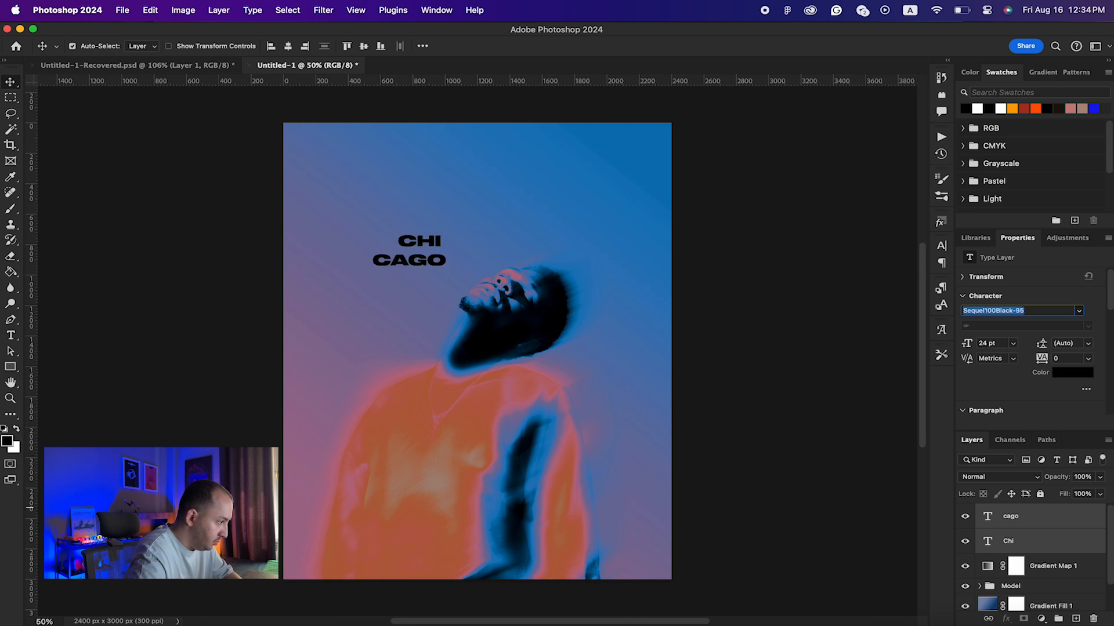
pyautogui.press('Up')
pyautogui.press('Return')
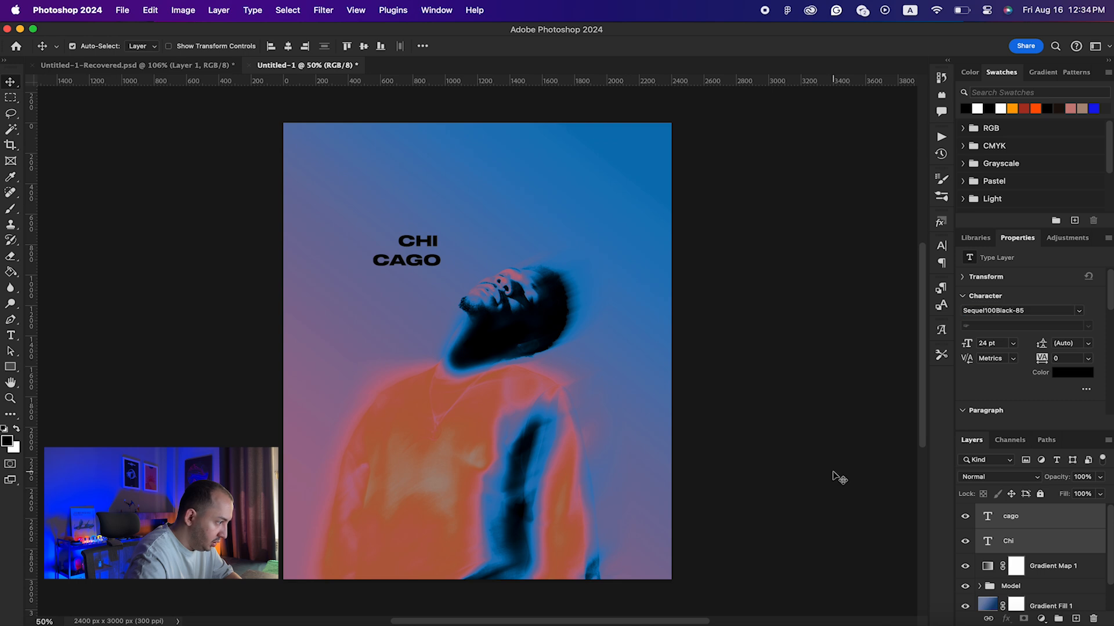
# Step: Make CHI CAGO white (ffffff), enlarge it onto the face, and switch to Sequel100Black-65
pyautogui.click(1066, 374)
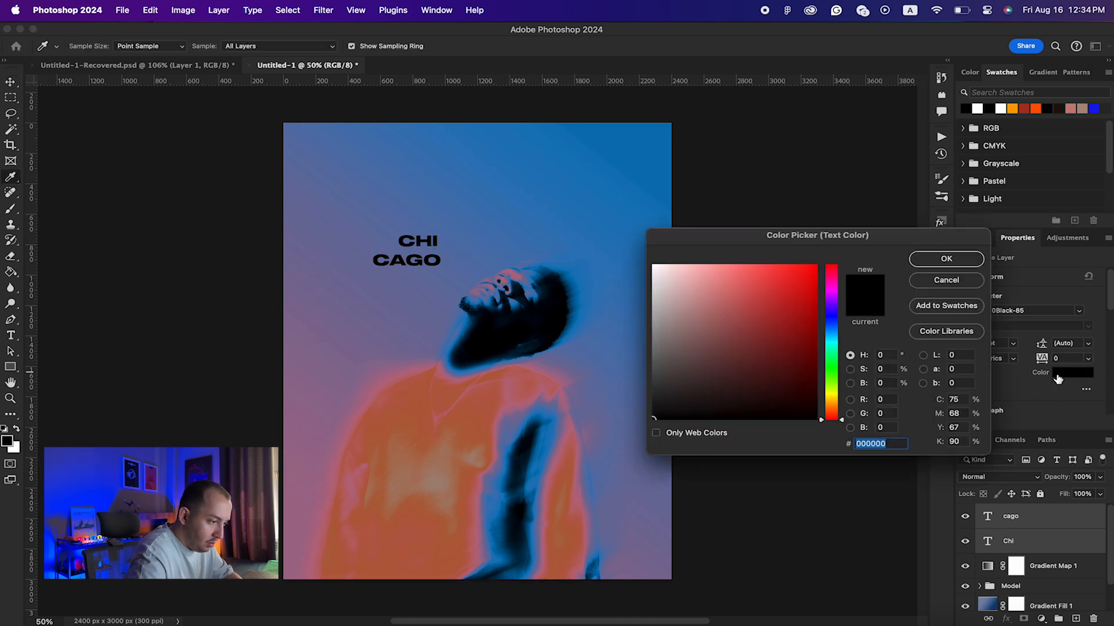
pyautogui.write('ffffff')
pyautogui.press('Return')
pyautogui.hotkey('ctrl', 't')
pyautogui.moveTo(443, 267); pyautogui.dragTo(600, 335)
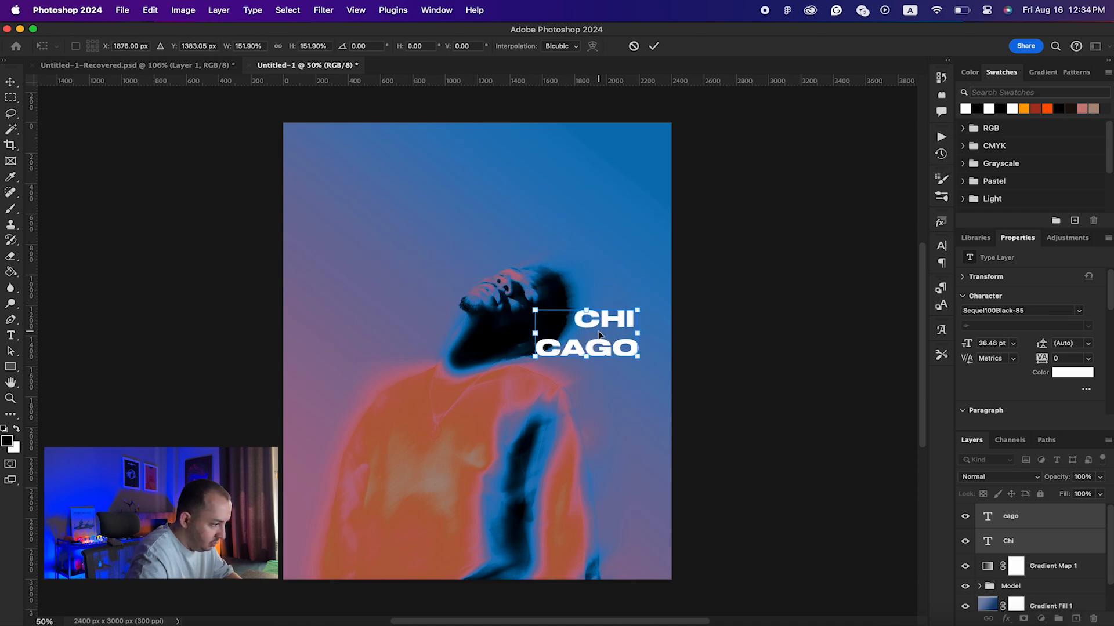
pyautogui.press('Return')
pyautogui.press('Down')
pyautogui.press('Down')
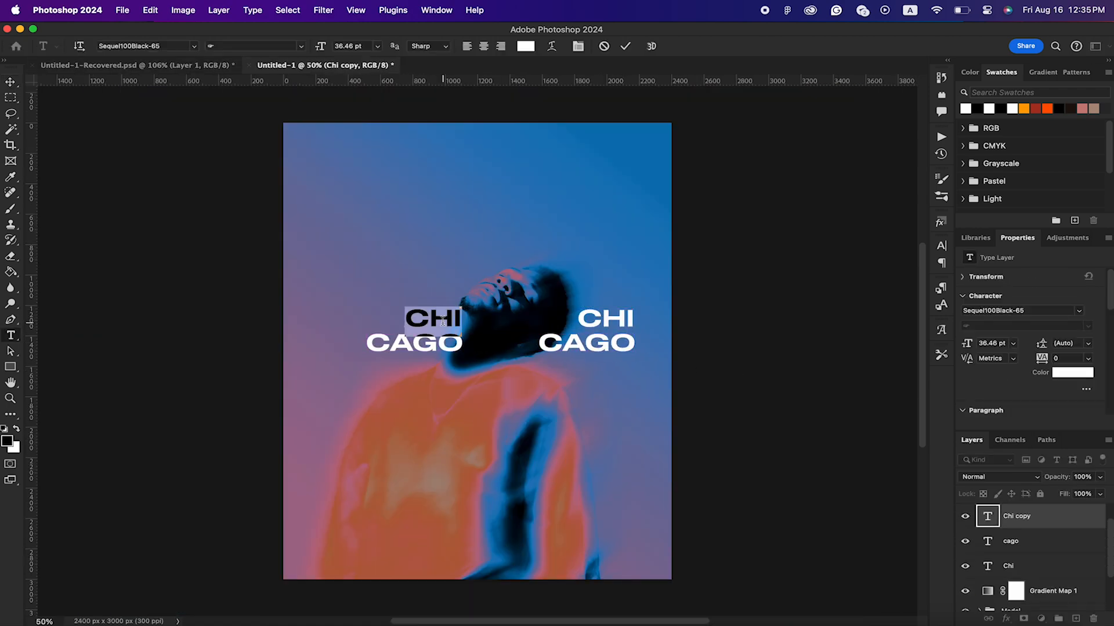
# Step: Position FREE and STYLE slightly right beside CHI CAGO and select all four title layers
pyautogui.click(174, 64)
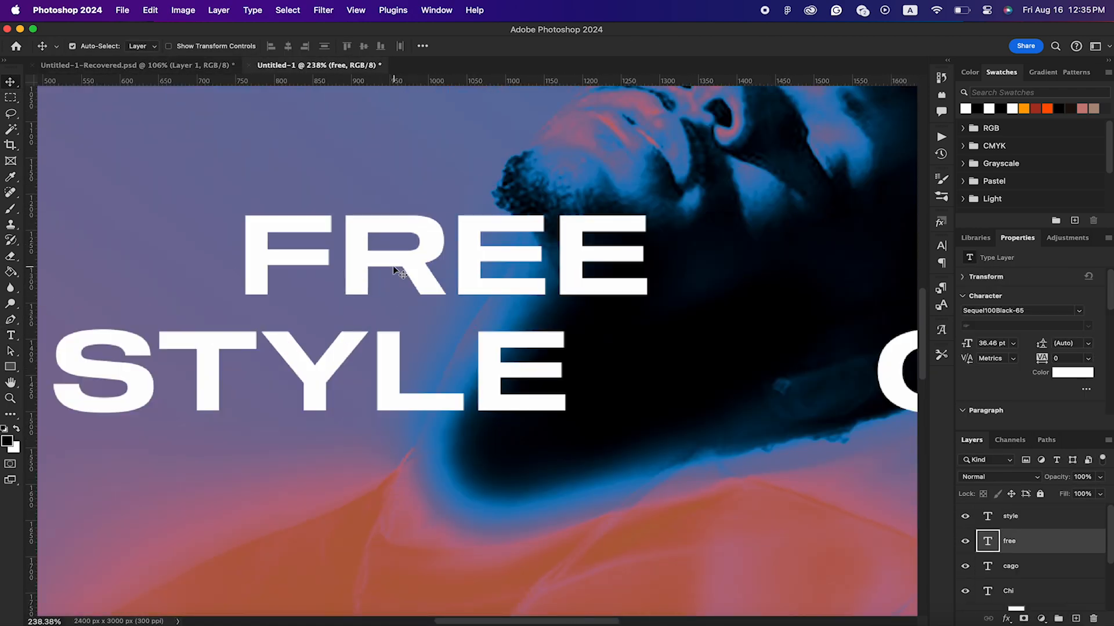
pyautogui.moveTo(373, 256); pyautogui.dragTo(497, 256)
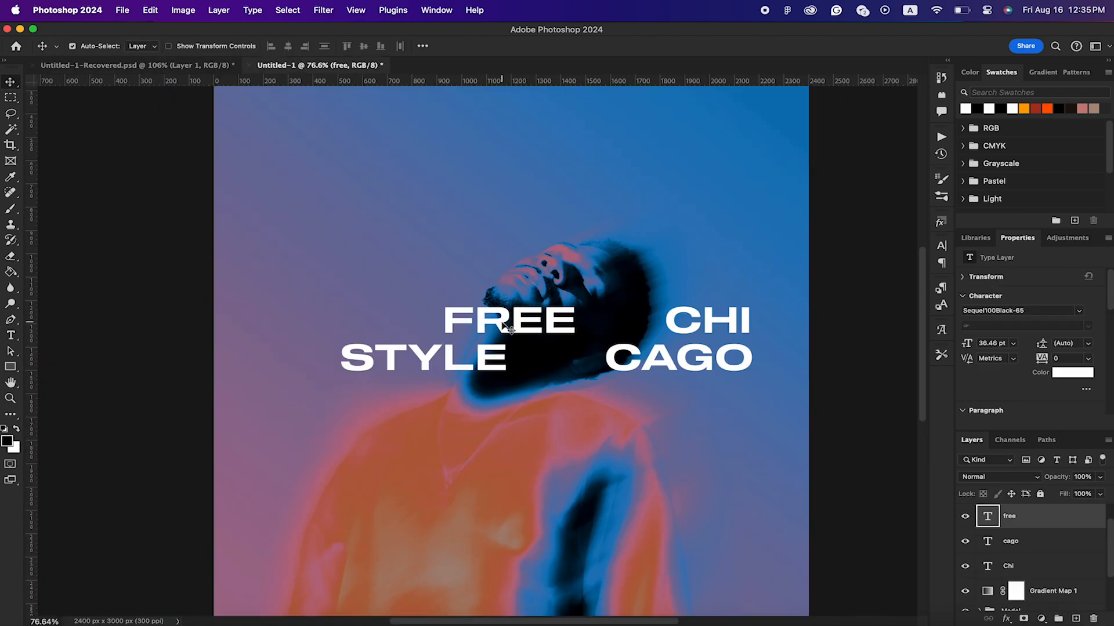
pyautogui.moveTo(505, 328); pyautogui.dragTo(435, 362)
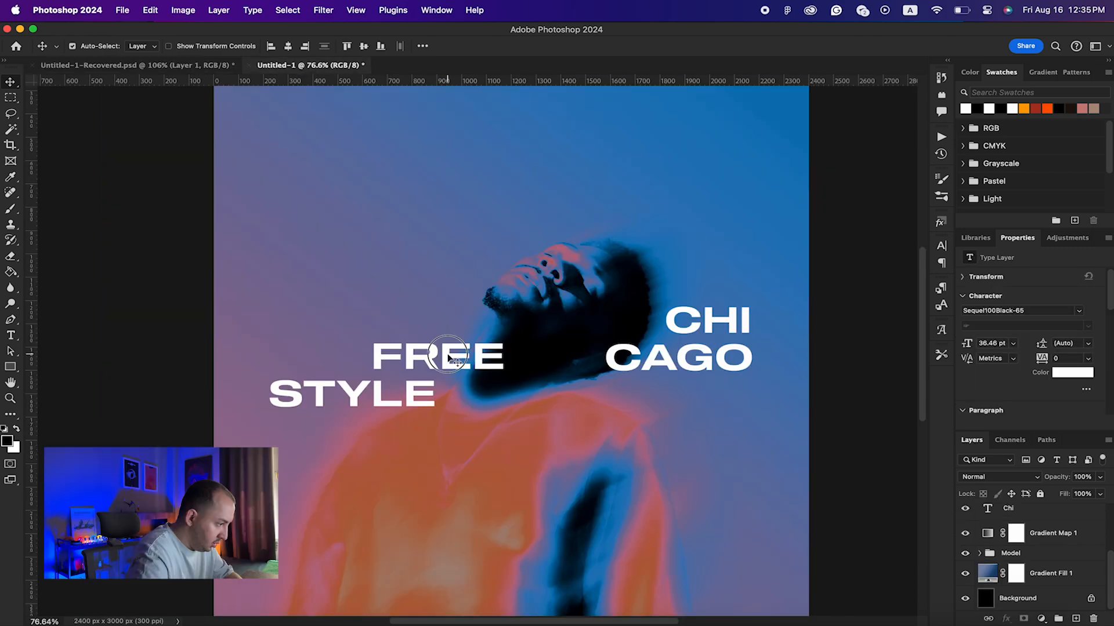
pyautogui.moveTo(451, 358); pyautogui.dragTo(461, 358)
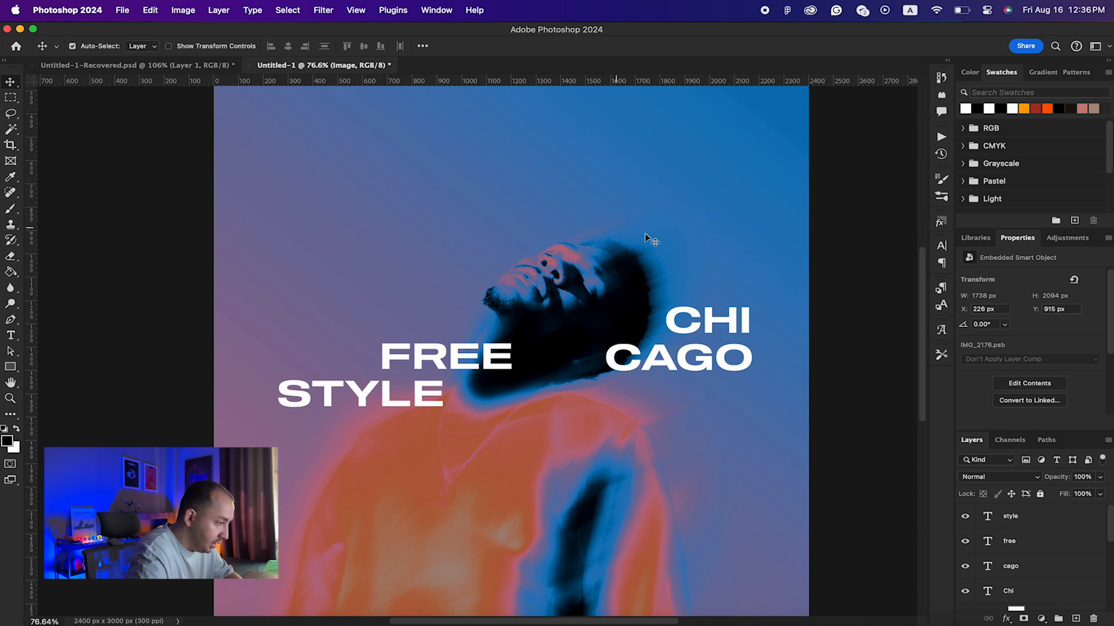
pyautogui.click(1038, 522)
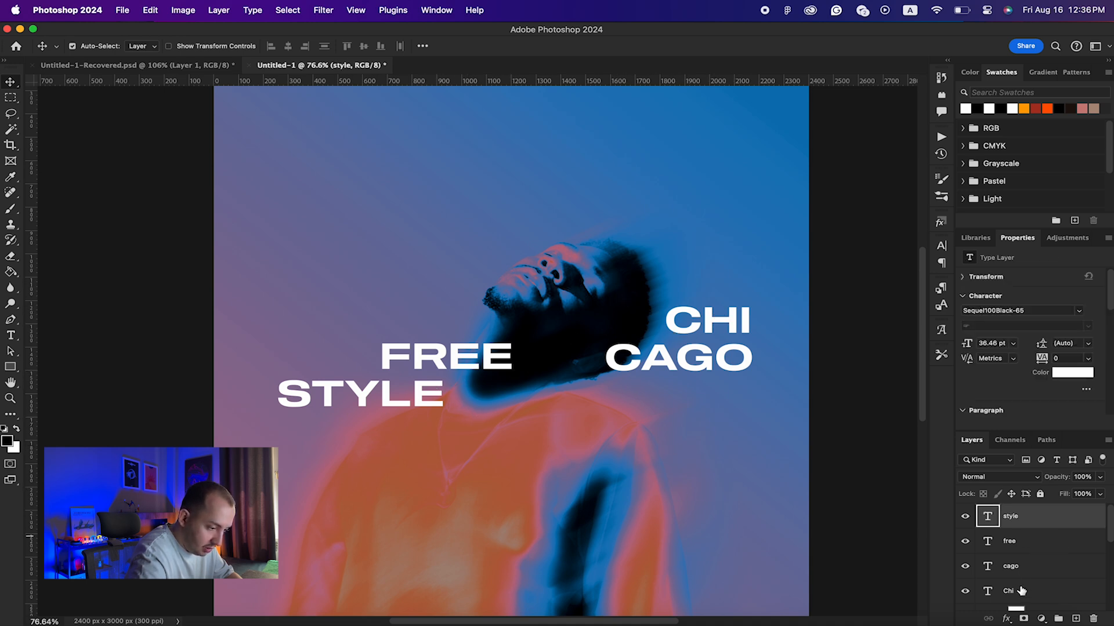
pyautogui.keyDown('shift'); pyautogui.click(1030, 594); pyautogui.keyUp('shift')
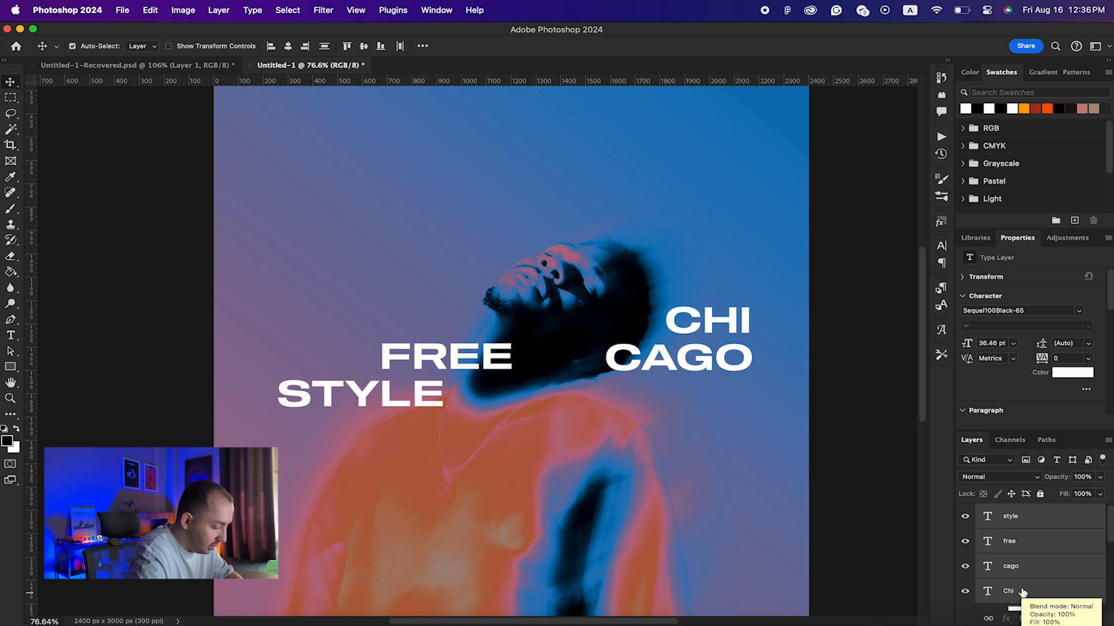
# Step: Merge the four title text layers and name the result 'Chicago Freestyle'
pyautogui.press('super+e')
pyautogui.doubleClick(1007, 517)
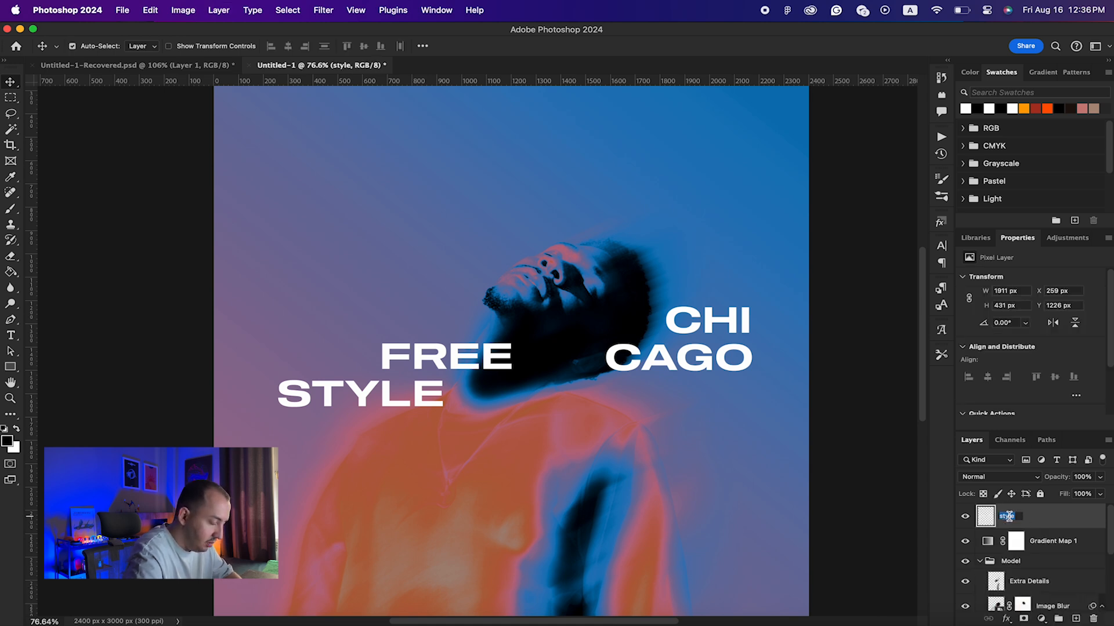
pyautogui.write('Chicago')
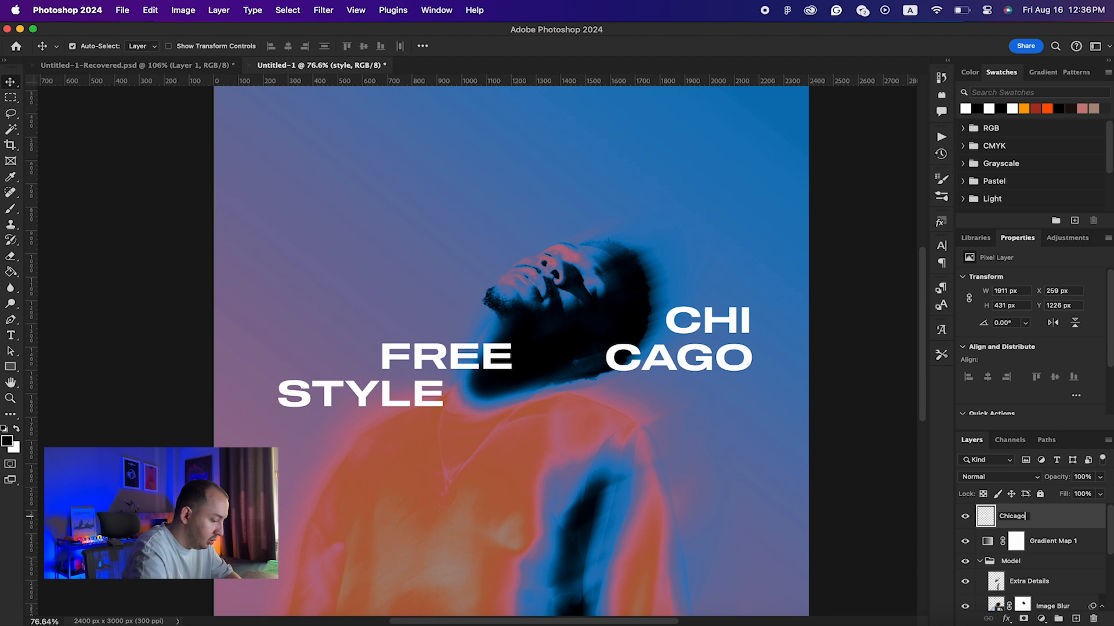
pyautogui.write(' Freestyle')
pyautogui.press('Return')
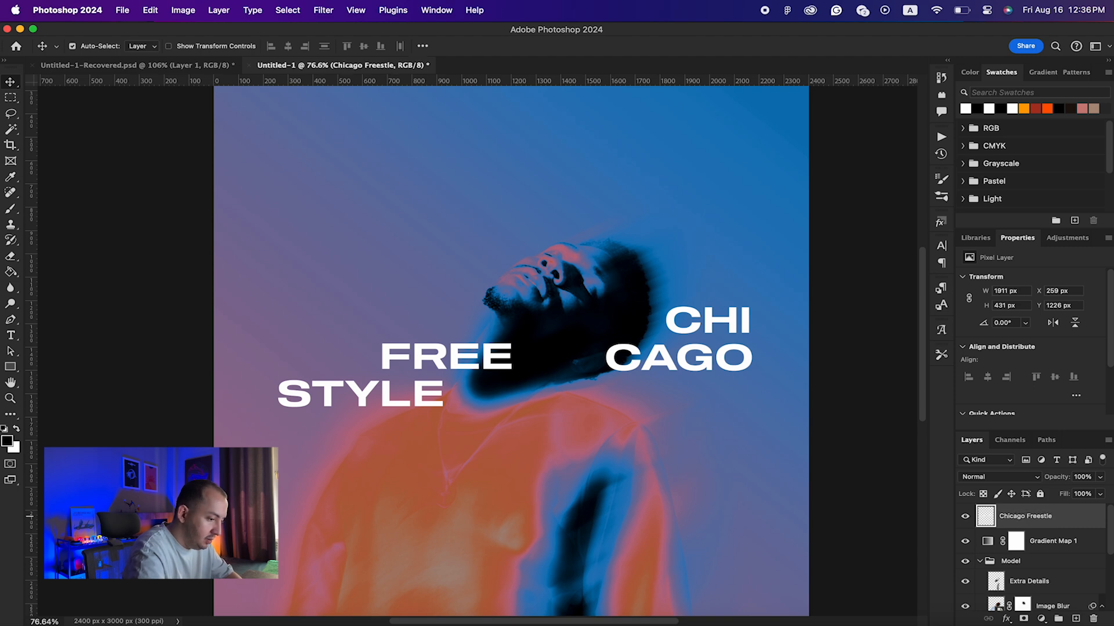
# Step: Toggle Image and Image Blur visibility to compare the sharp photo, then select the Image layer
pyautogui.scroll(-5, 1027, 560)
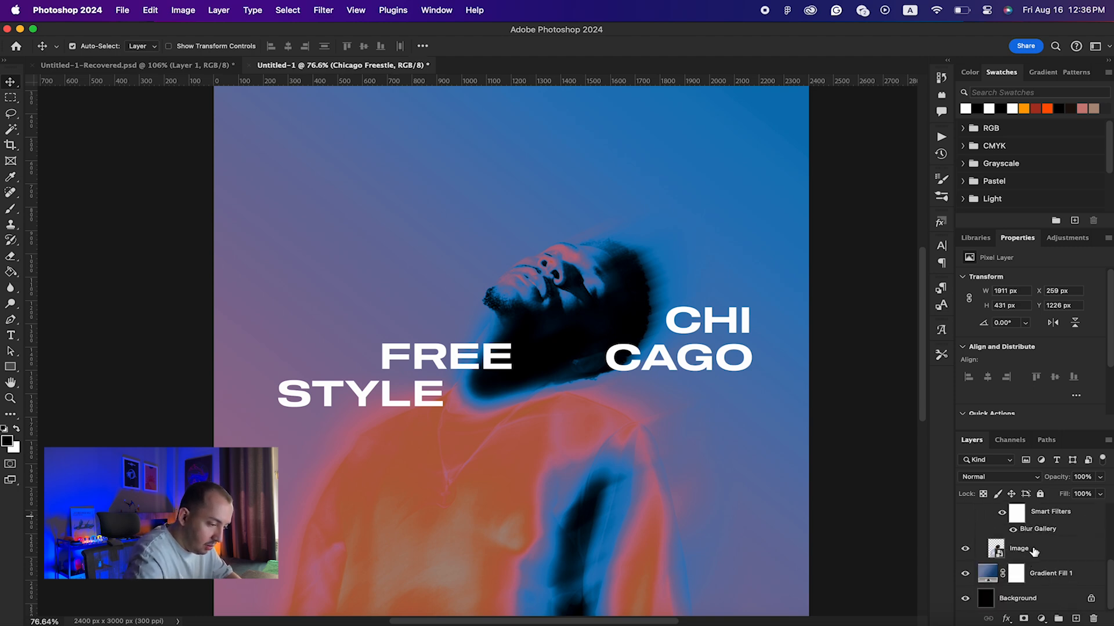
pyautogui.click(967, 550)
pyautogui.scroll(4, 1034, 550)
pyautogui.click(965, 568)
pyautogui.scroll(-4, 984, 572)
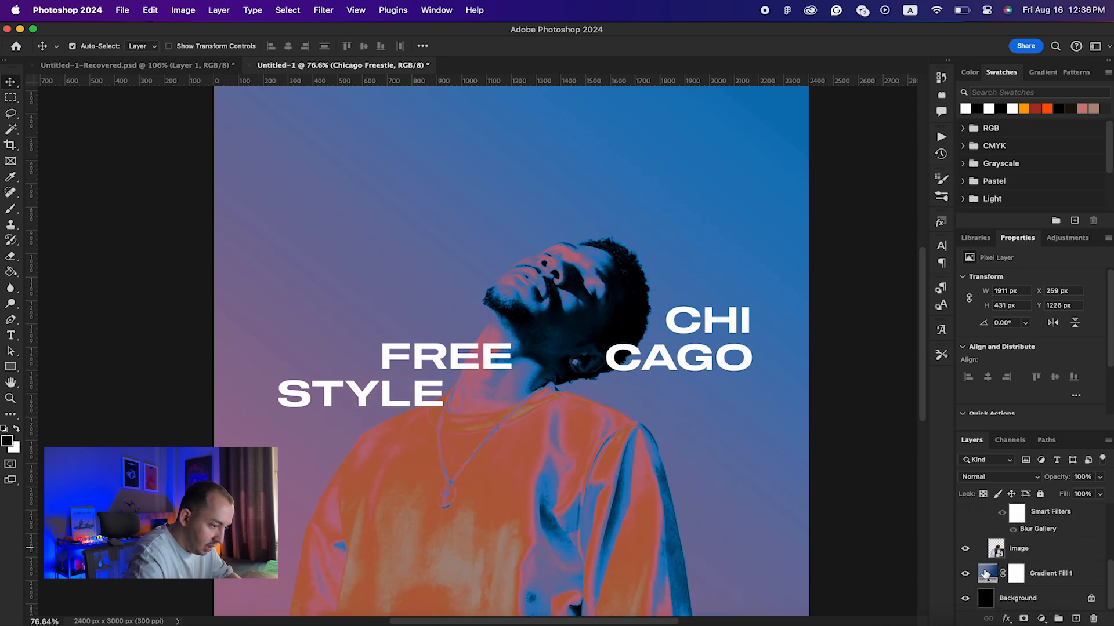
pyautogui.scroll(5, 1031, 563)
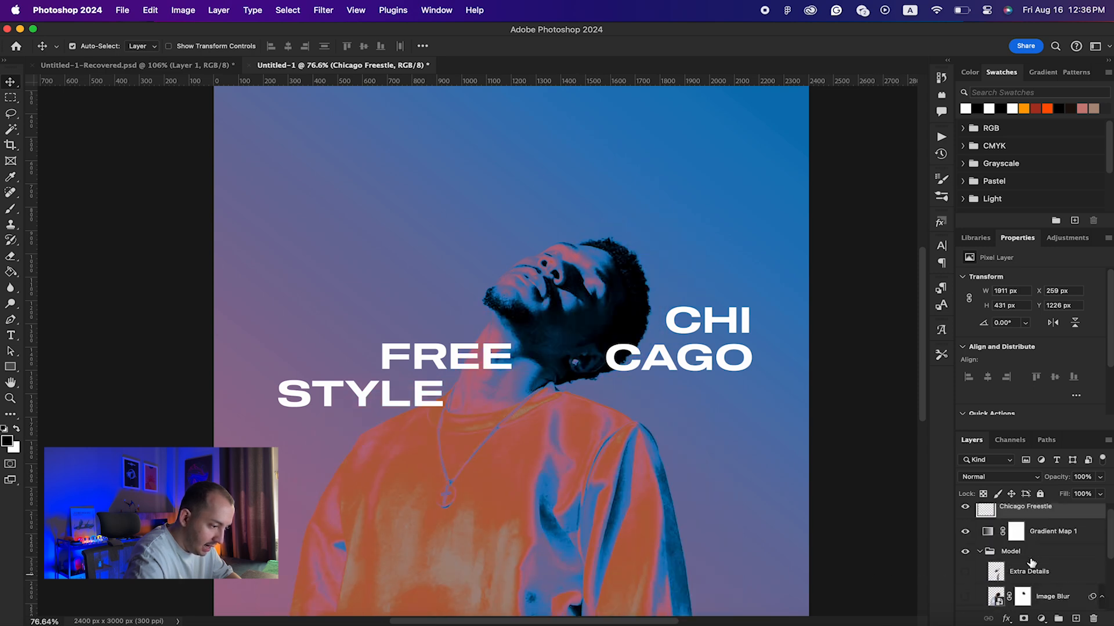
pyautogui.click(965, 596)
pyautogui.scroll(-3, 1044, 555)
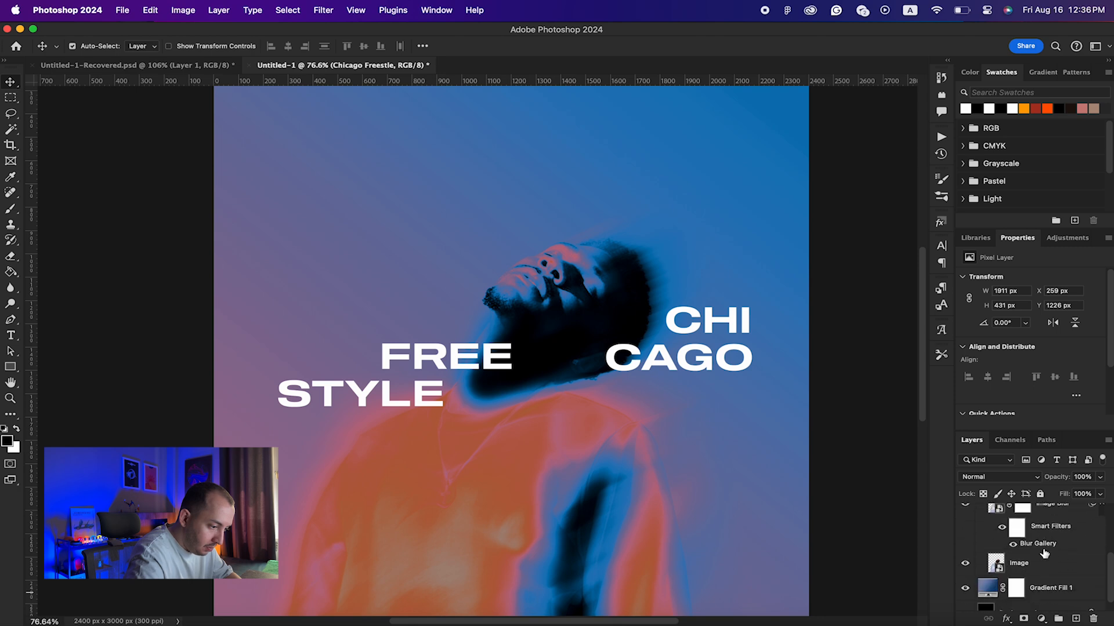
pyautogui.click(1051, 565)
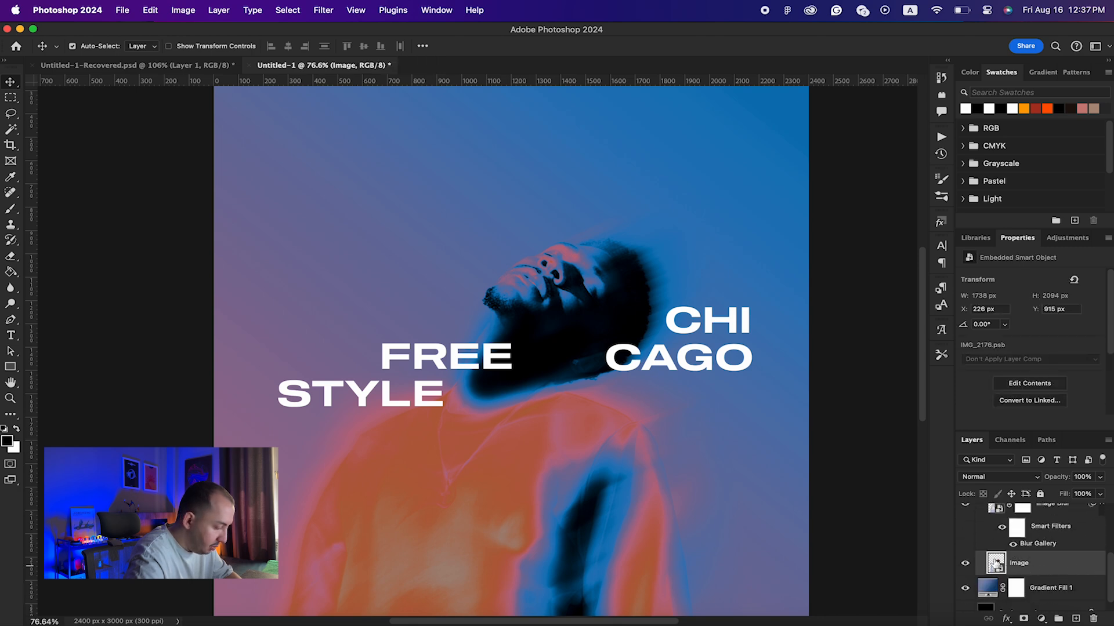
# Step: Mask the Chicago Freestyle title with the model's outline so his head overlaps the lettering
pyautogui.keyDown('super'); pyautogui.click(996, 564); pyautogui.keyUp('super')
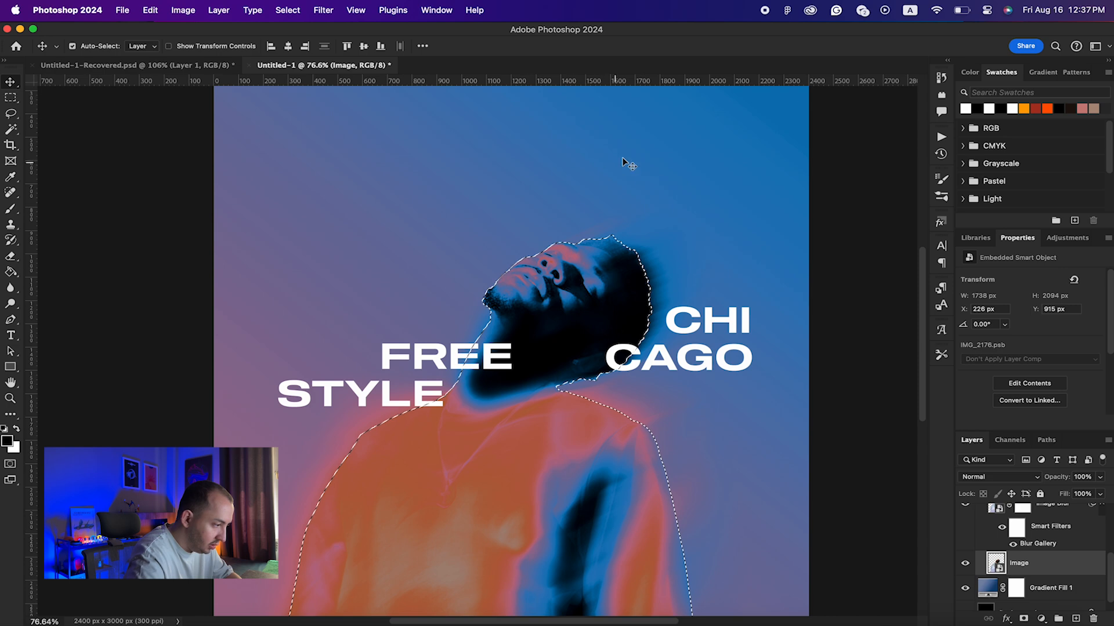
pyautogui.scroll(3, 1021, 539)
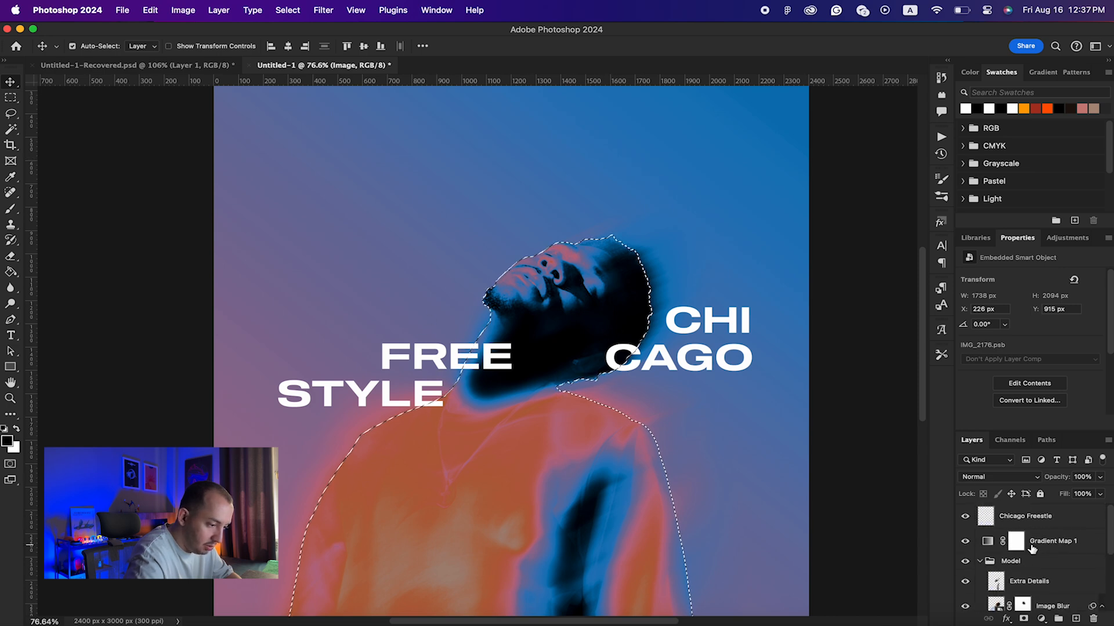
pyautogui.click(1009, 520)
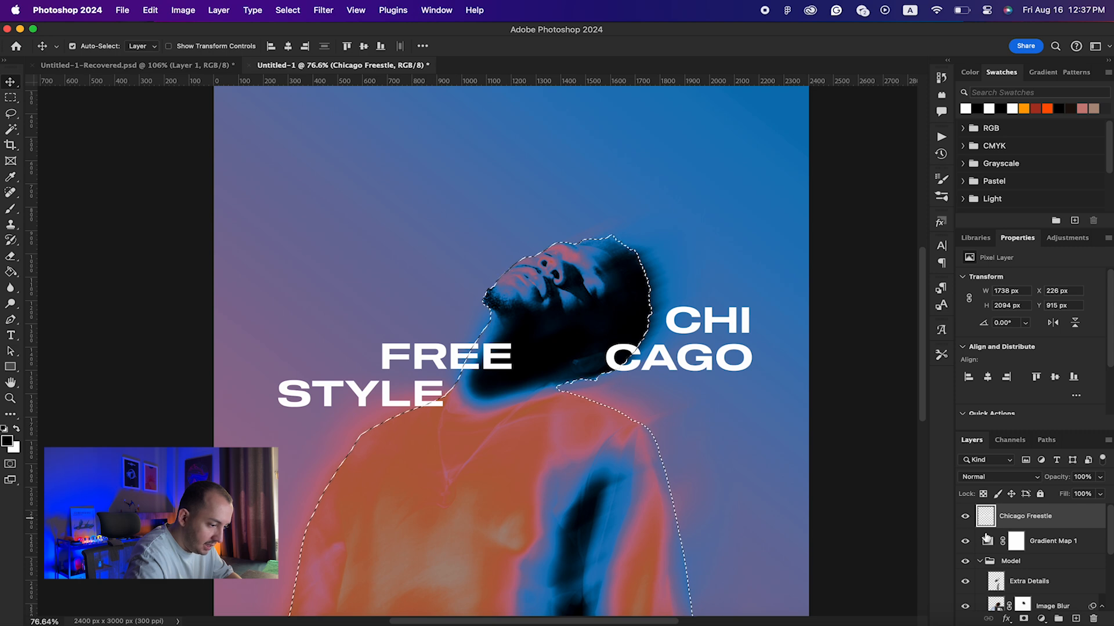
pyautogui.click(1025, 619)
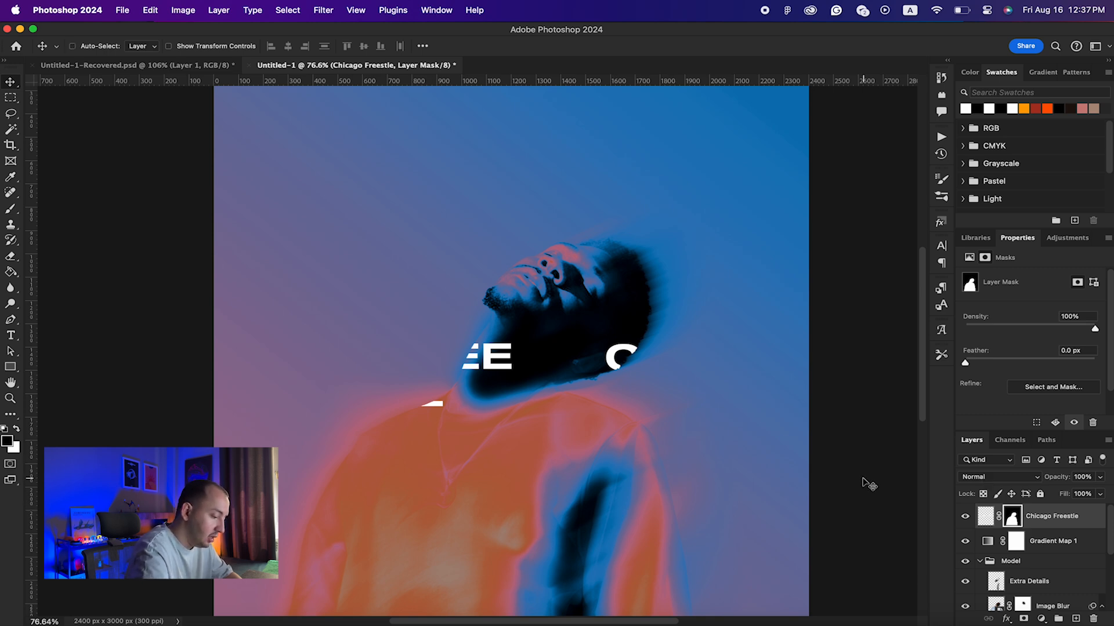
pyautogui.press('super+z')
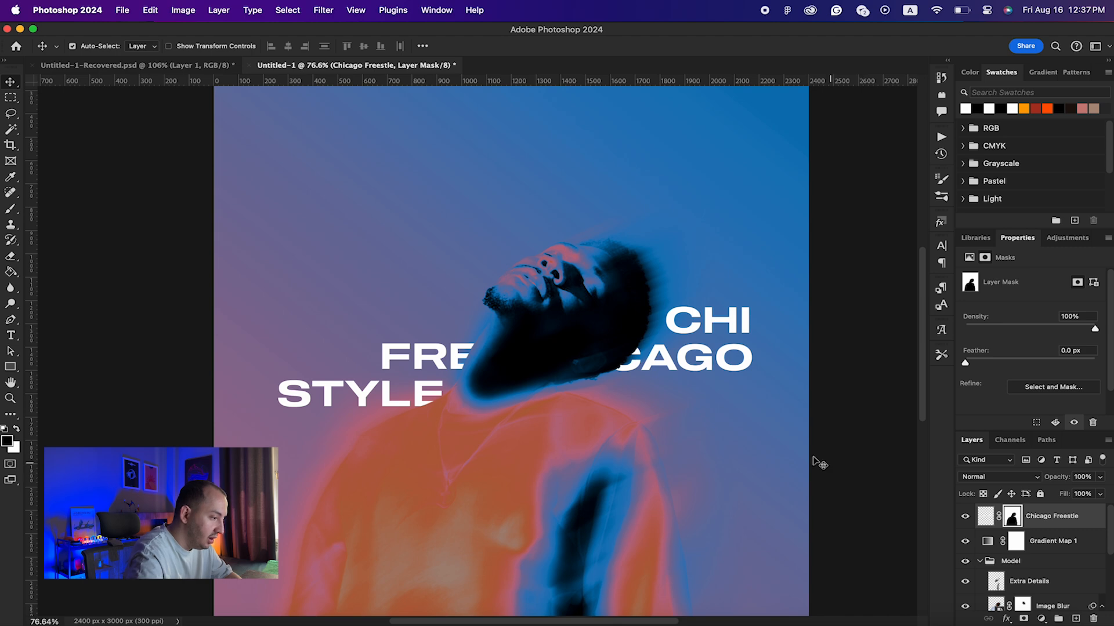
pyautogui.press('super+minus')
pyautogui.press('super+minus')
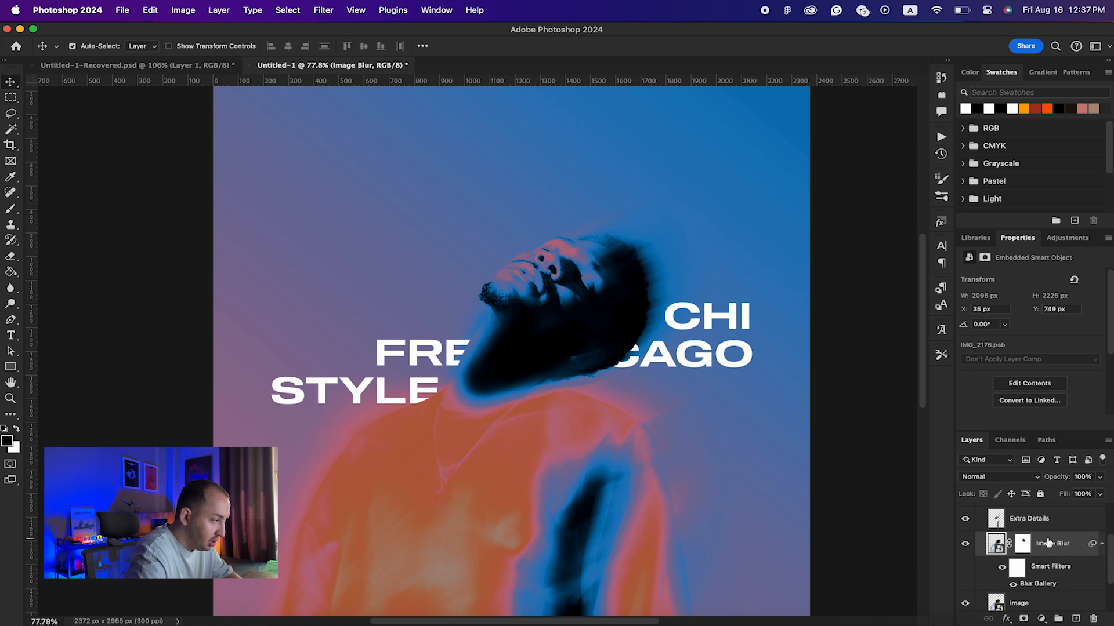
# Step: Apply an Add Noise filter with Amount 10% to the blurred photo layer
pyautogui.click(324, 10)
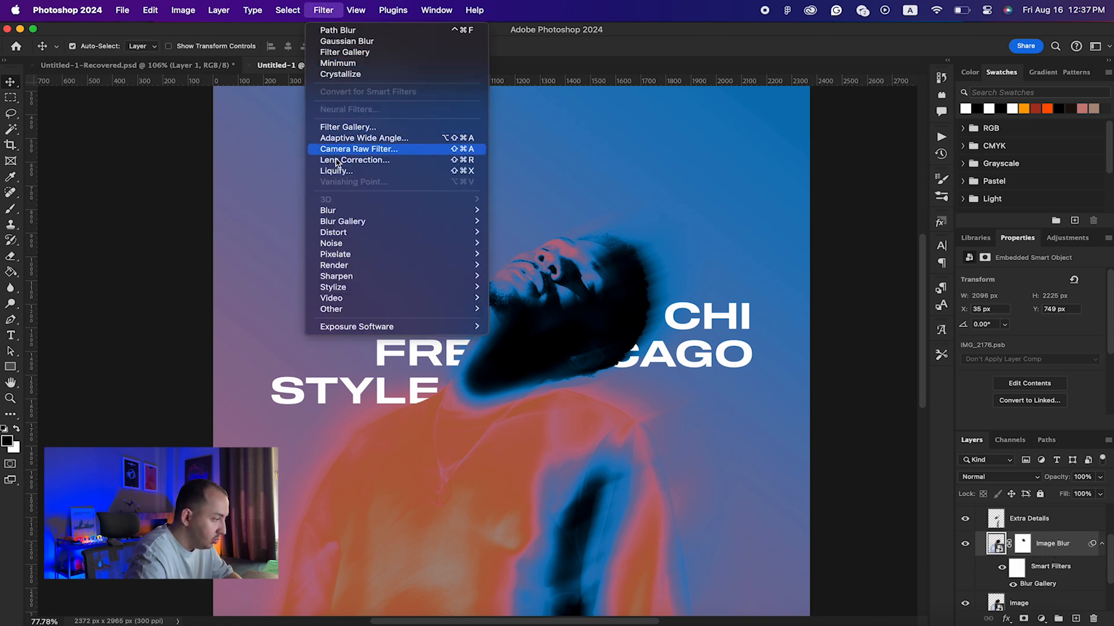
pyautogui.moveTo(345, 244)
pyautogui.click(530, 242)
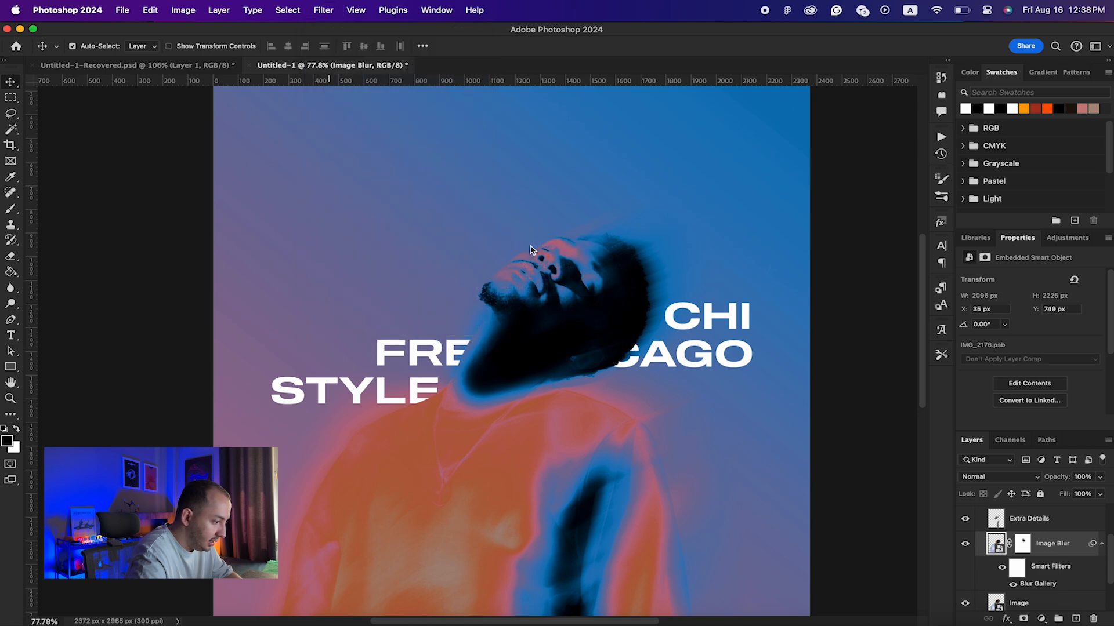
pyautogui.moveTo(523, 131); pyautogui.dragTo(827, 199)
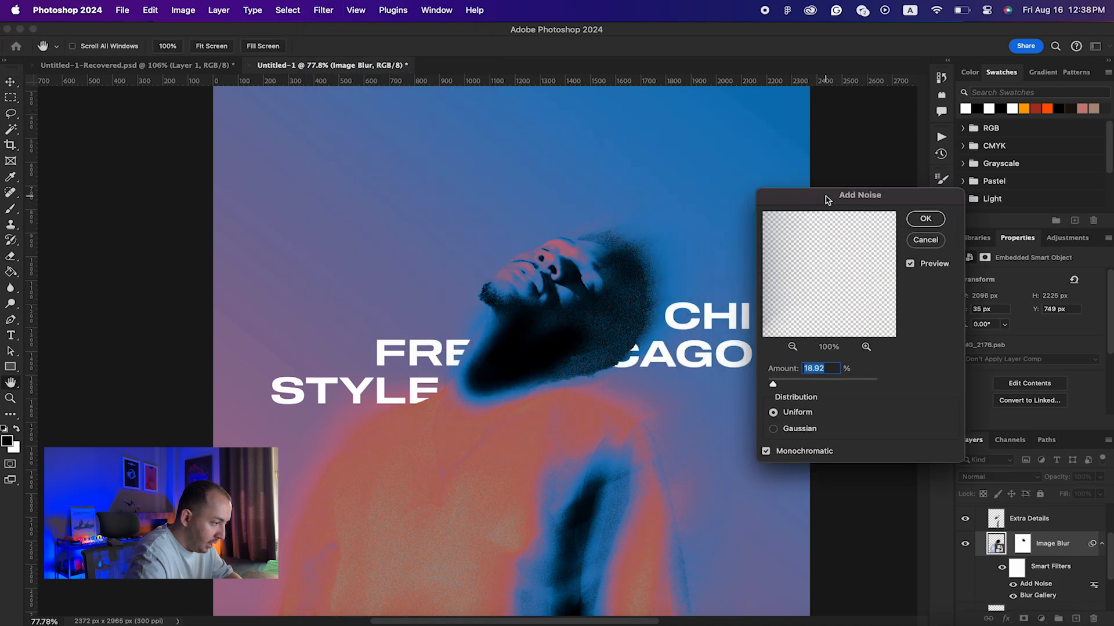
pyautogui.moveTo(770, 383); pyautogui.dragTo(771, 384)
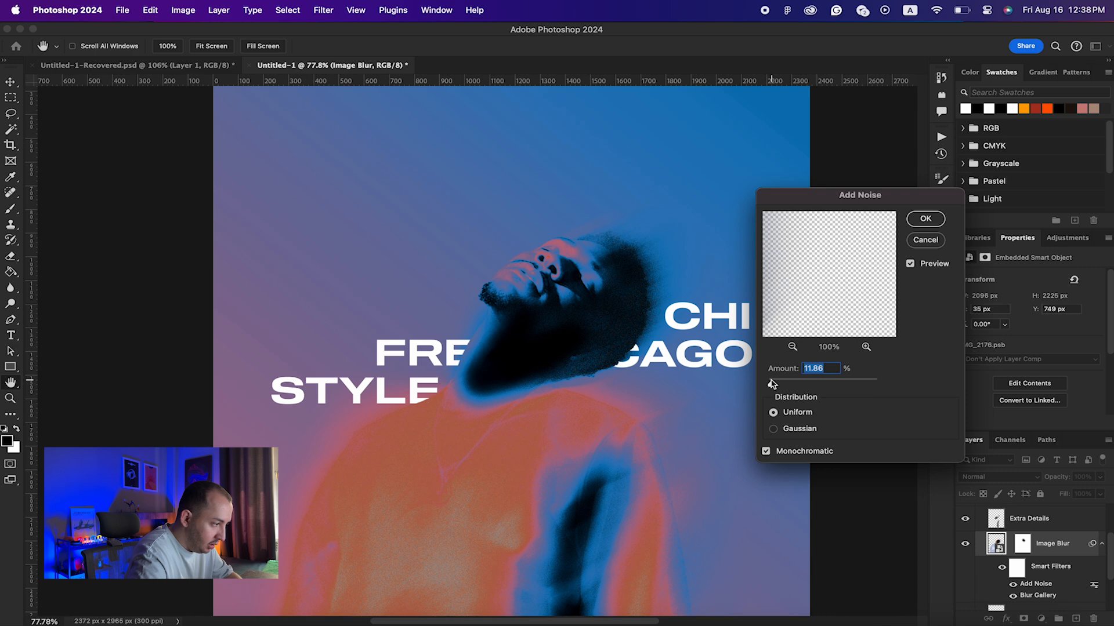
pyautogui.write('10')
pyautogui.press('Return')
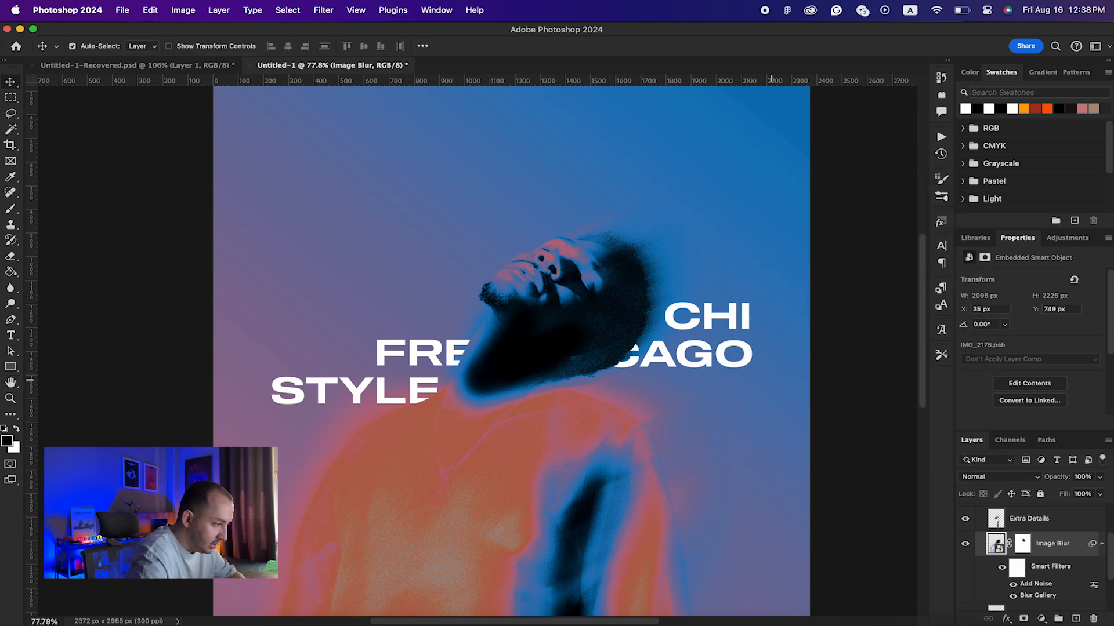
# Step: Compare the image with and without the noise, keep it applied, then select Extra Details with the Brush
pyautogui.scroll(3, 645, 307)
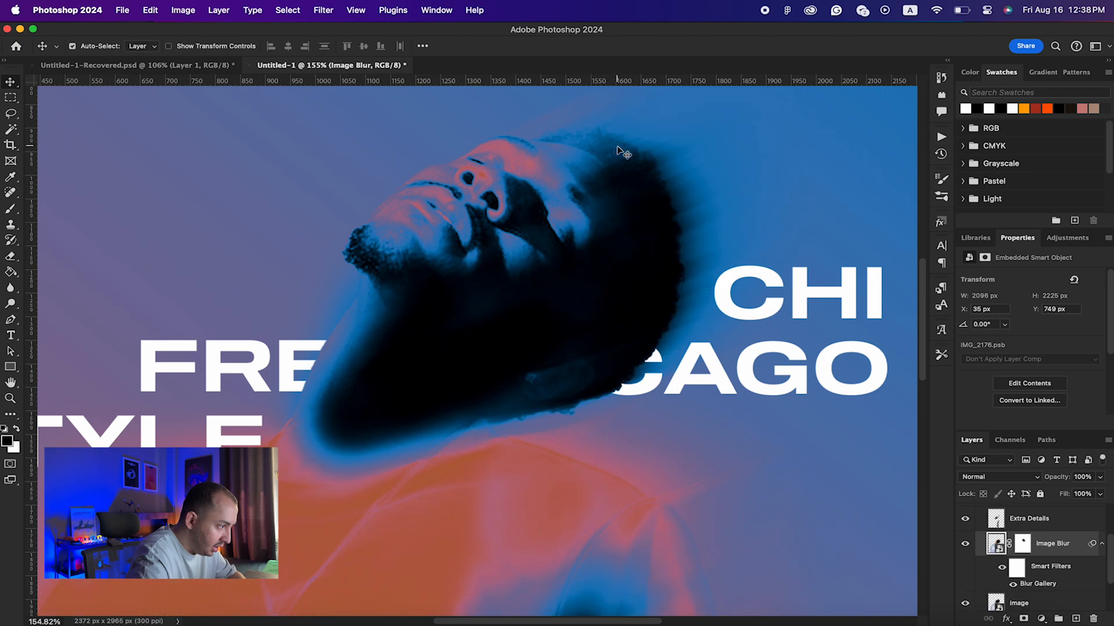
pyautogui.press('super+shift+z')
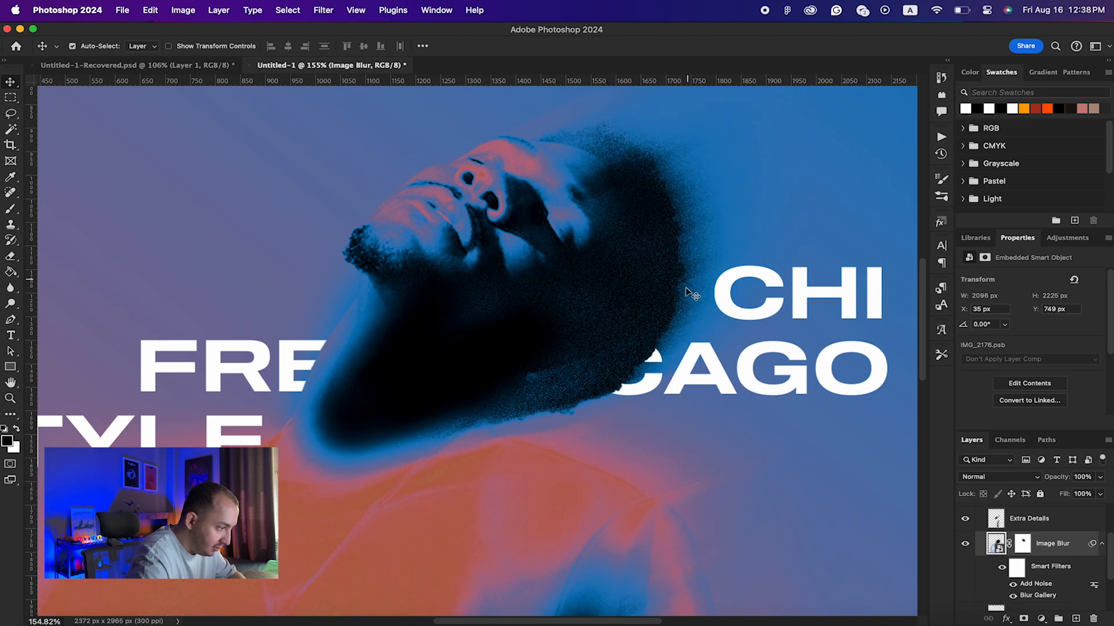
pyautogui.press('super+z')
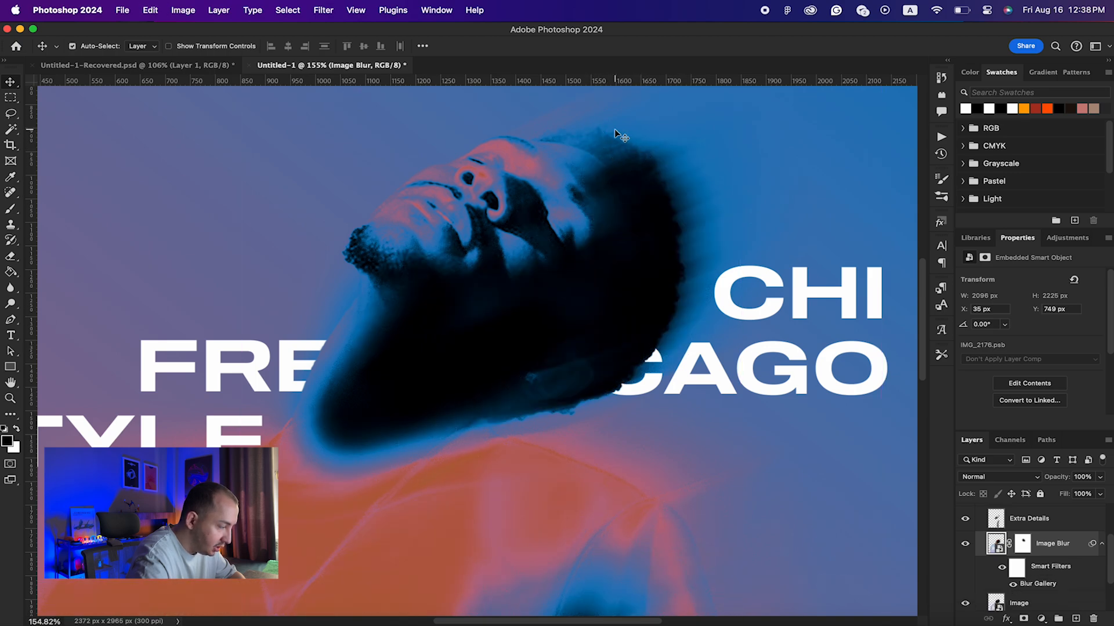
pyautogui.scroll(4, 615, 128)
pyautogui.scroll(5, 614, 129)
pyautogui.hscroll(5, 614, 129)
pyautogui.press('super+shift+z')
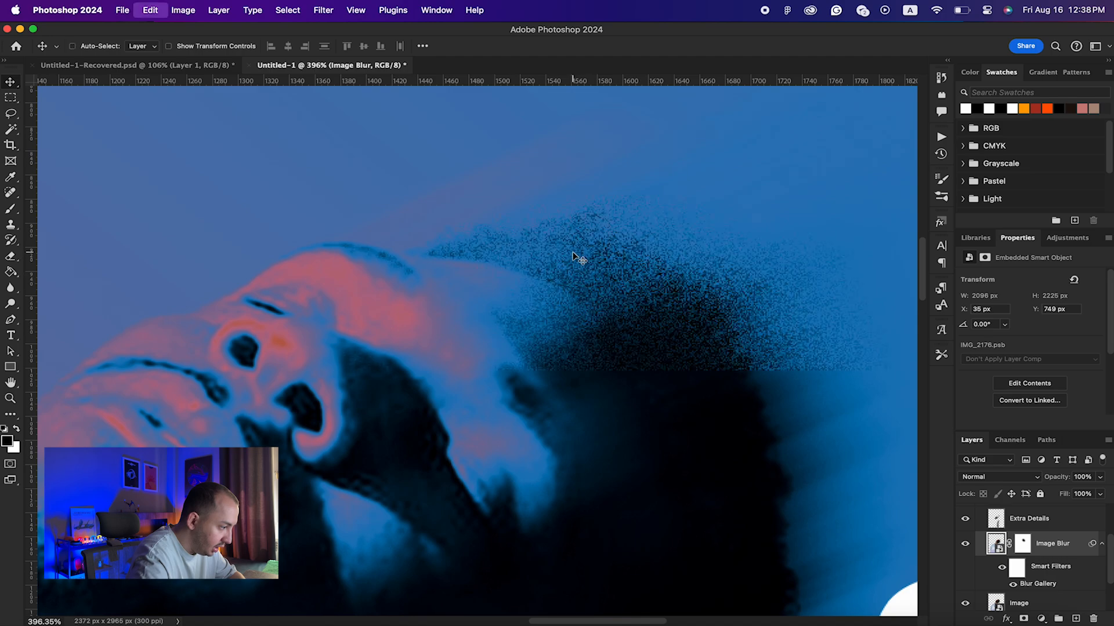
pyautogui.press('super+z')
pyautogui.scroll(-5, 566, 276)
pyautogui.hscroll(-6, 565, 276)
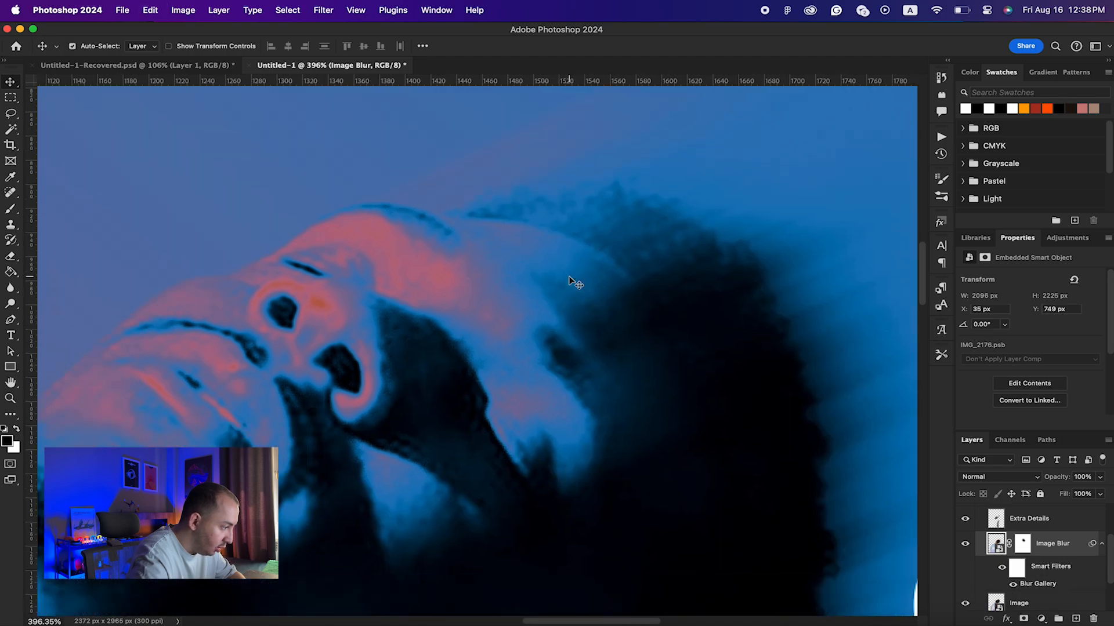
pyautogui.press('super+shift+z')
pyautogui.scroll(-5, 572, 300)
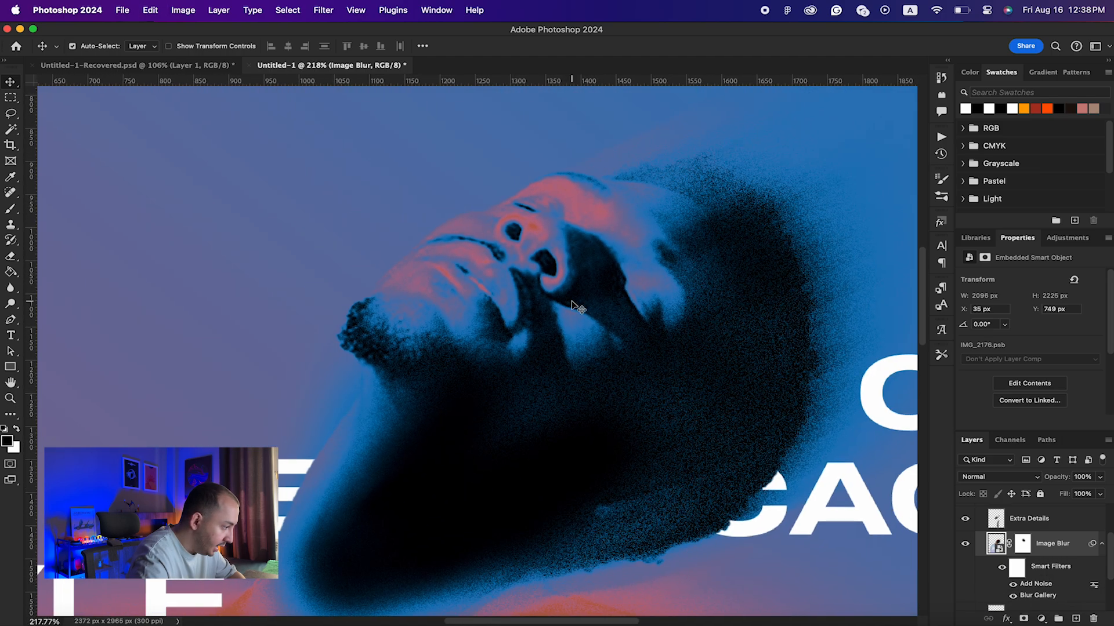
pyautogui.scroll(-8, 572, 300)
pyautogui.scroll(-5, 571, 300)
pyautogui.scroll(-3, 572, 300)
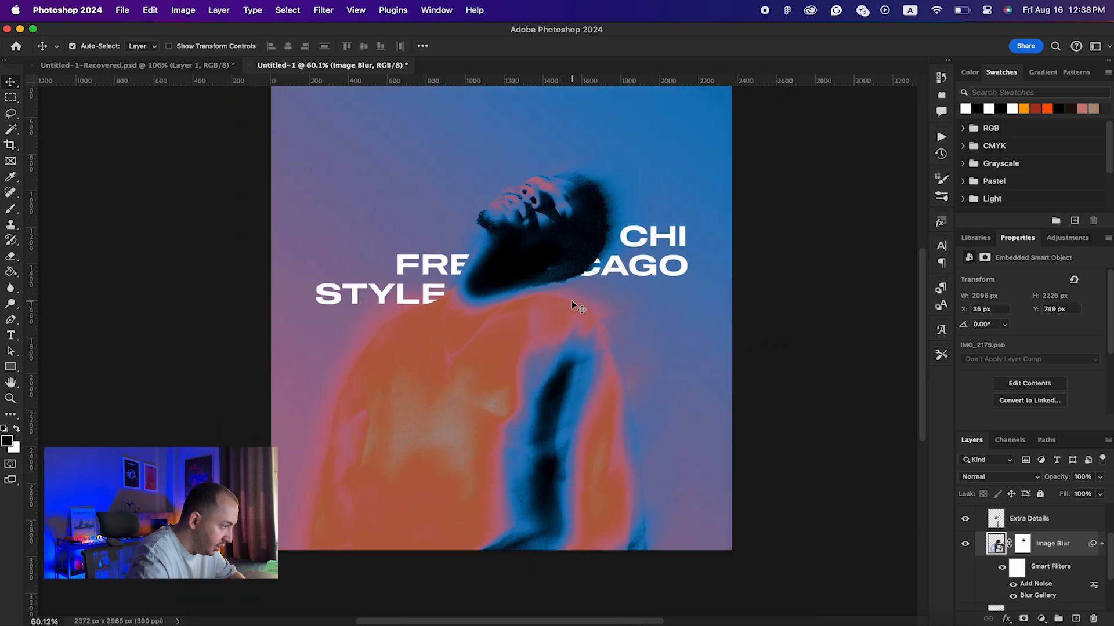
pyautogui.click(1018, 525)
pyautogui.press('b')
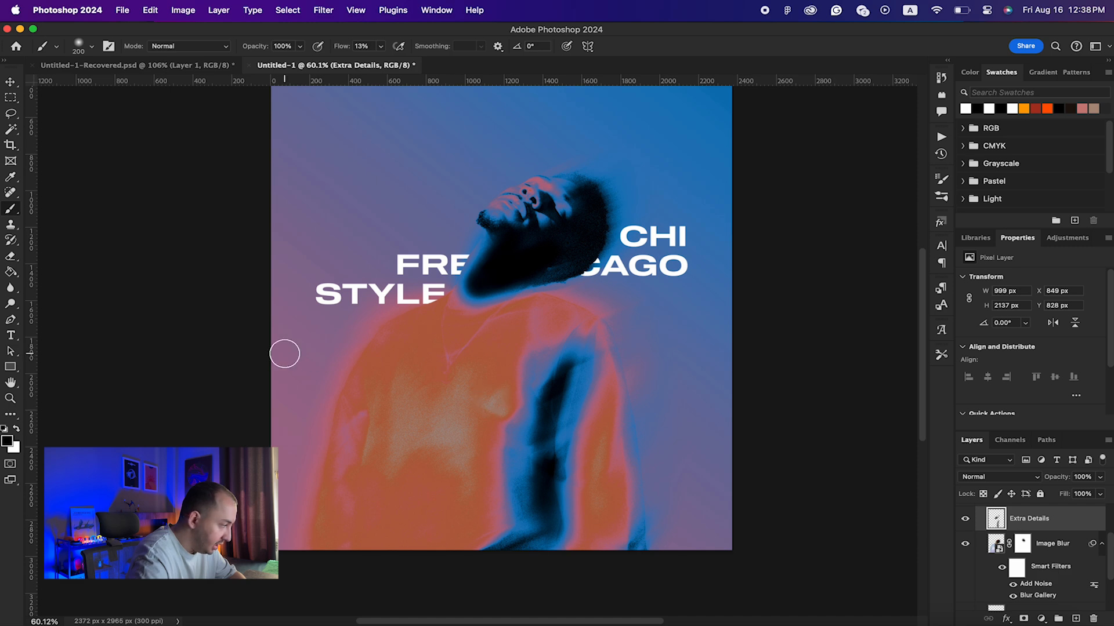
# Step: Try dark and white brush strokes on the orange shirt, then undo them
pyautogui.moveTo(450, 342)
pyautogui.mouseDown()
pyautogui.moveTo(428, 401)
pyautogui.moveTo(461, 348)
pyautogui.moveTo(426, 398)
pyautogui.moveTo(429, 362)
pyautogui.moveTo(417, 354)
pyautogui.mouseUp()
pyautogui.moveTo(464, 406)
pyautogui.mouseDown()
pyautogui.moveTo(435, 525)
pyautogui.moveTo(455, 391)
pyautogui.moveTo(410, 485)
pyautogui.moveTo(410, 448)
pyautogui.moveTo(373, 448)
pyautogui.moveTo(406, 455)
pyautogui.moveTo(415, 399)
pyautogui.mouseUp()
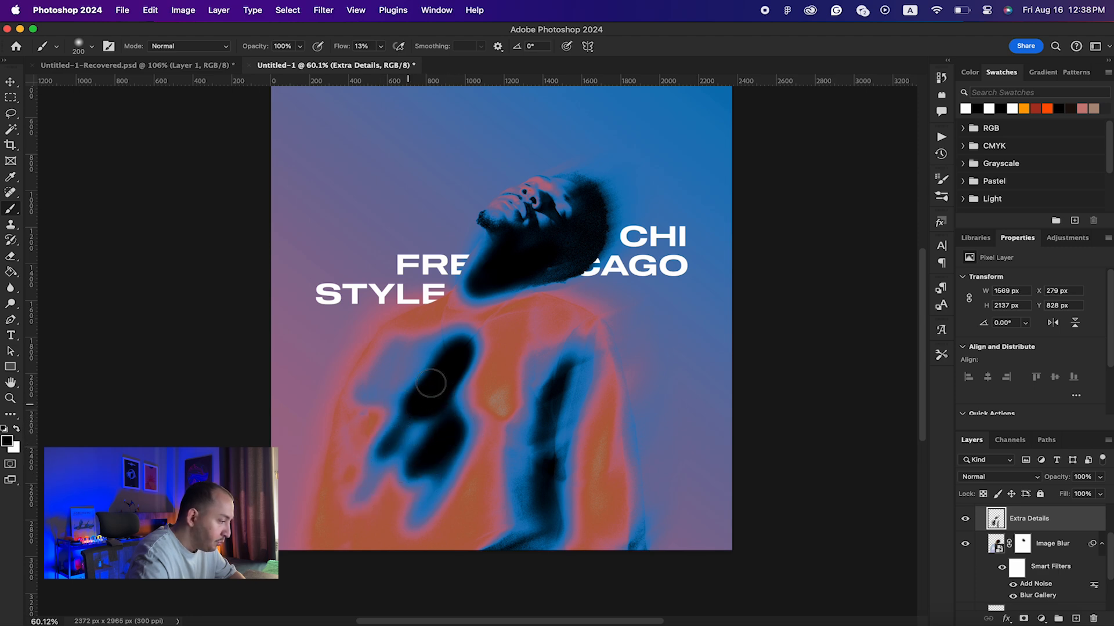
pyautogui.press('super+z')
pyautogui.scroll(2, 1041, 548)
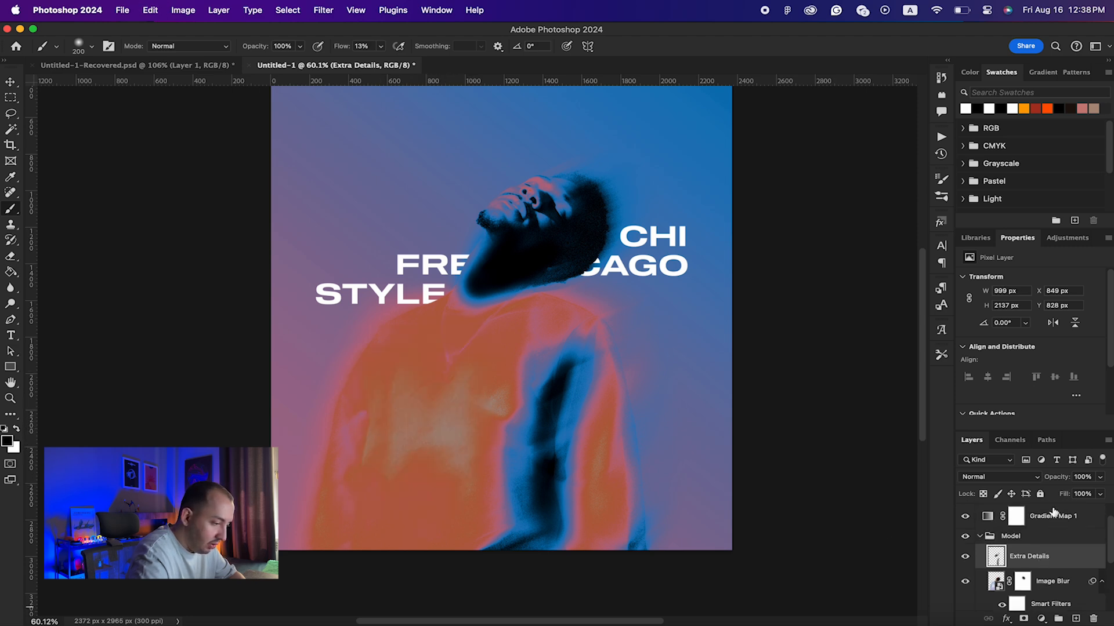
pyautogui.press('x')
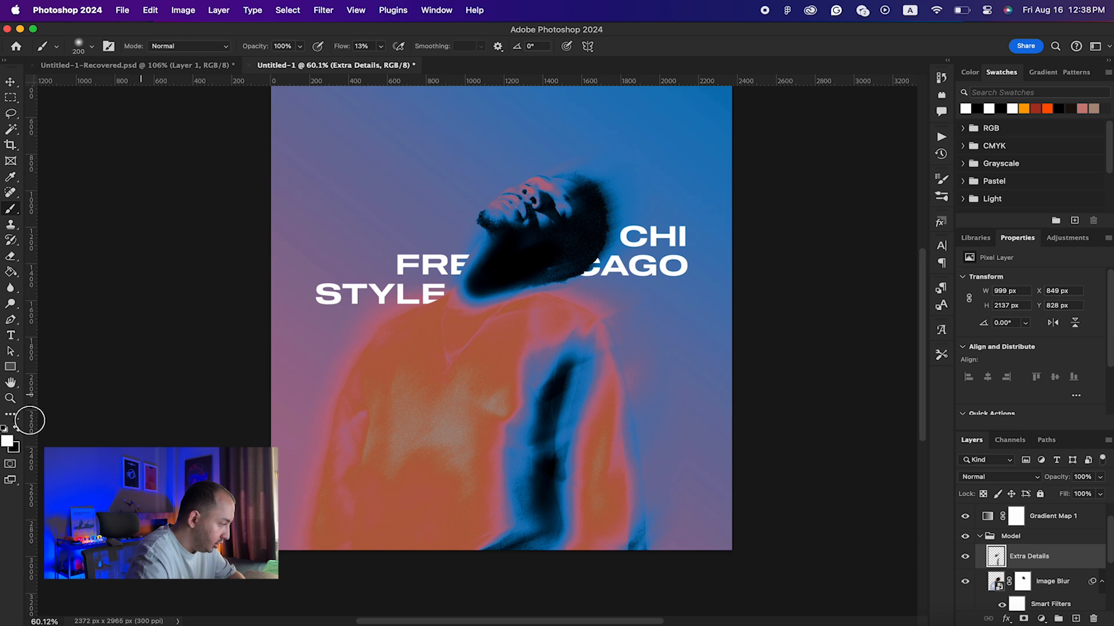
pyautogui.moveTo(528, 379)
pyautogui.mouseDown()
pyautogui.moveTo(565, 366)
pyautogui.moveTo(522, 450)
pyautogui.moveTo(556, 394)
pyautogui.moveTo(494, 477)
pyautogui.moveTo(540, 401)
pyautogui.moveTo(473, 496)
pyautogui.moveTo(514, 446)
pyautogui.moveTo(510, 466)
pyautogui.mouseUp()
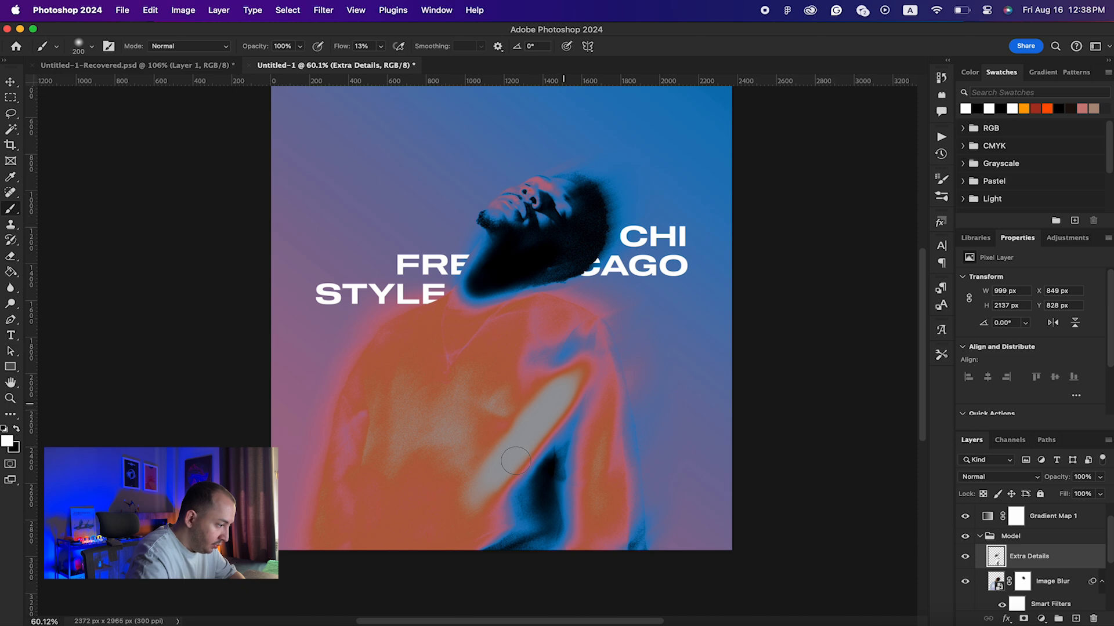
pyautogui.press('super+z')
pyautogui.press('super+z')
pyautogui.press('v')
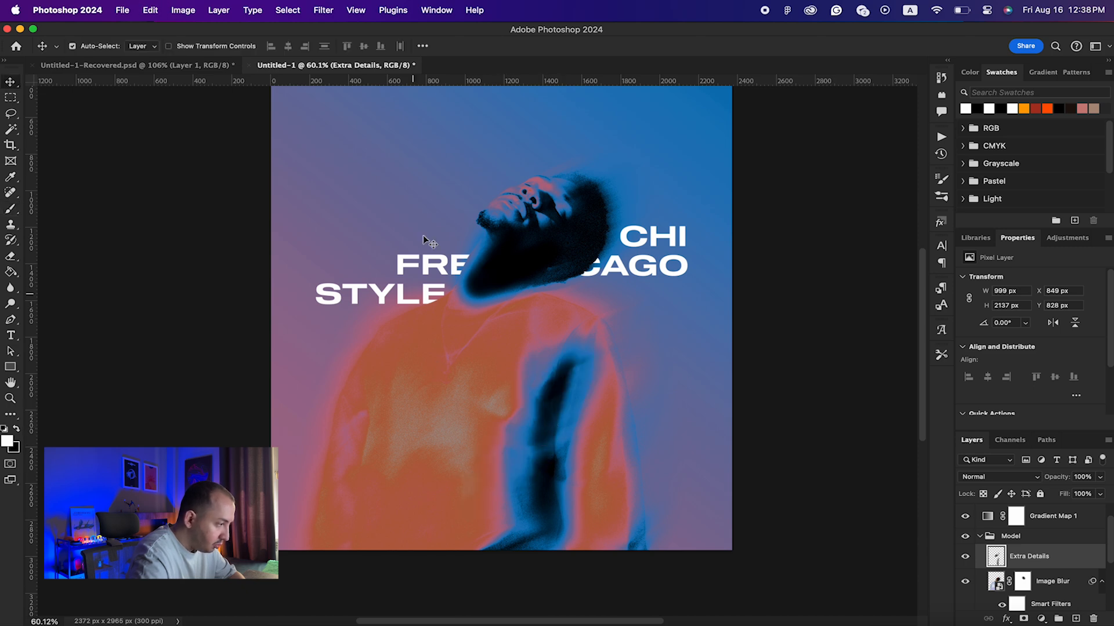
pyautogui.scroll(-2, 481, 349)
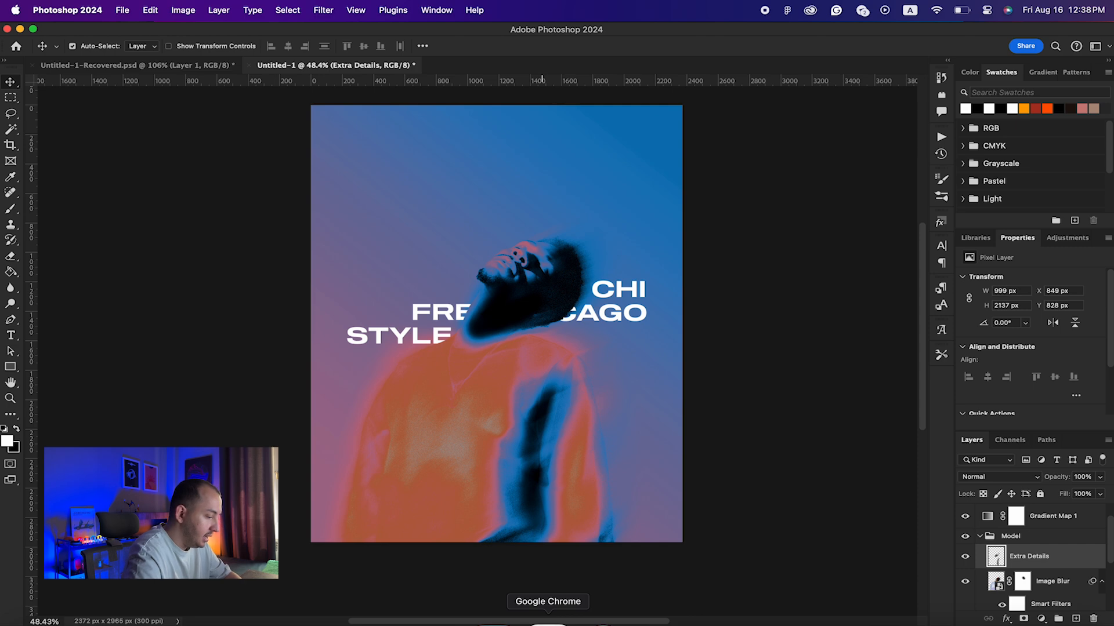
# Step: Add a 9 pt lyrics text box at the poster's top-left and move its layer above the Model group
pyautogui.press('t')
pyautogui.moveTo(342, 132); pyautogui.dragTo(477, 194)
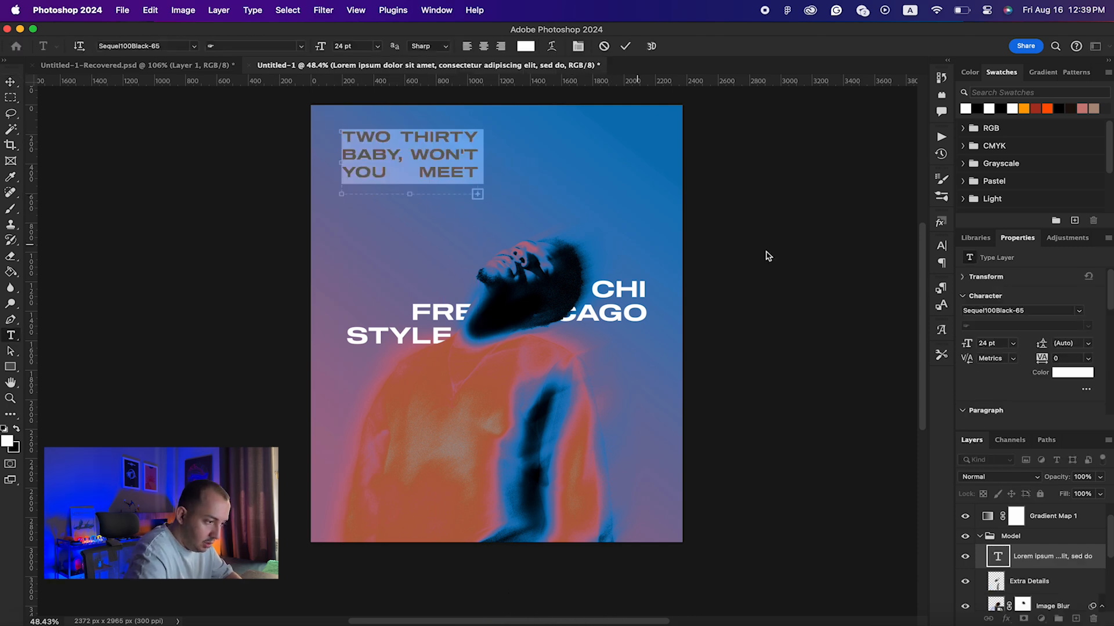
pyautogui.moveTo(975, 347); pyautogui.dragTo(957, 346)
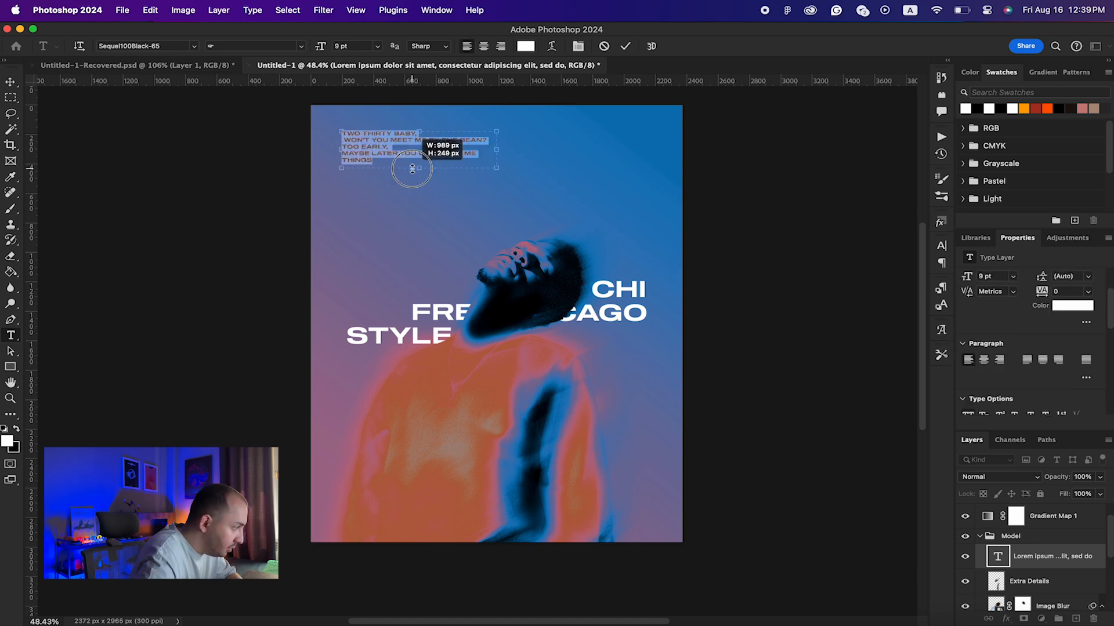
pyautogui.moveTo(412, 168); pyautogui.dragTo(412, 168)
pyautogui.click(9, 84)
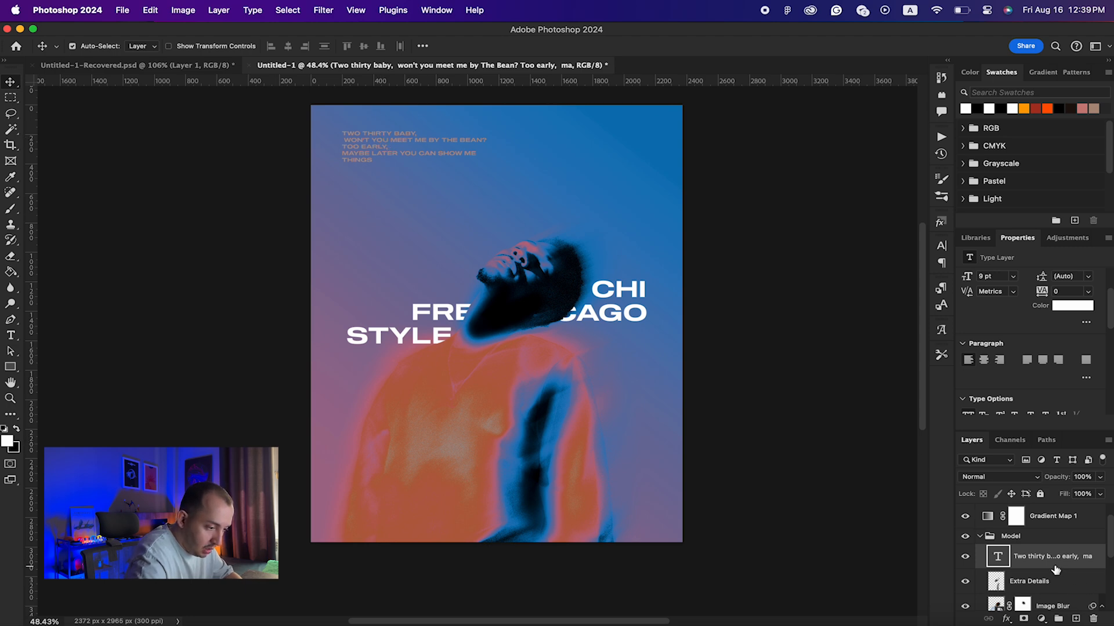
pyautogui.moveTo(1049, 571); pyautogui.dragTo(1046, 548)
pyautogui.moveTo(1041, 516); pyautogui.dragTo(1041, 519)
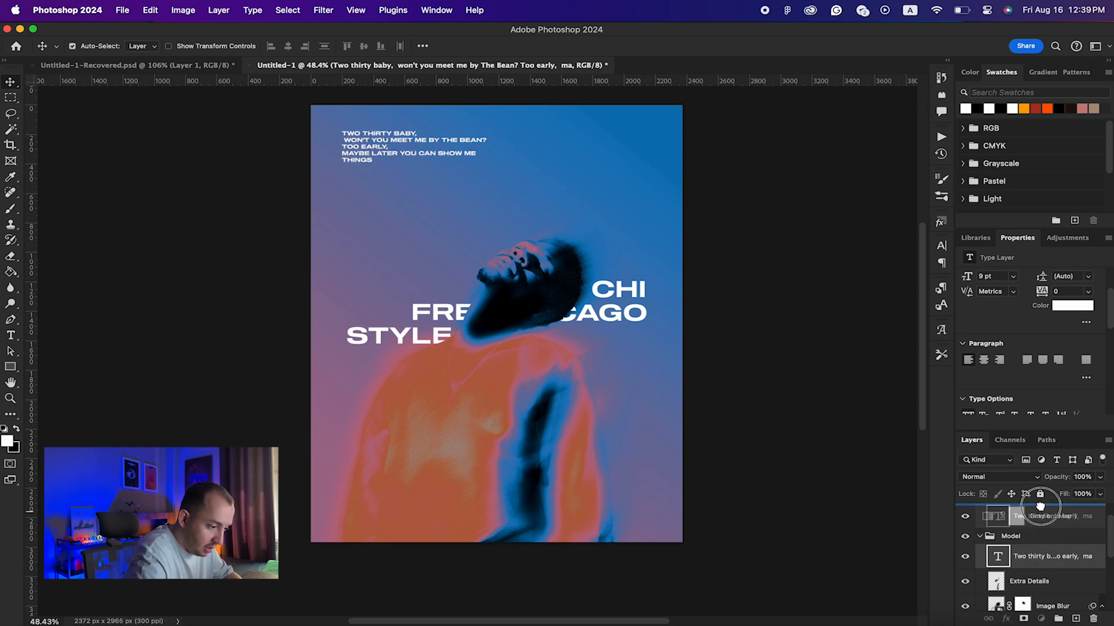
# Step: Remove the leading indent from the second lyric line
pyautogui.doubleClick(360, 147)
pyautogui.tripleClick(350, 139)
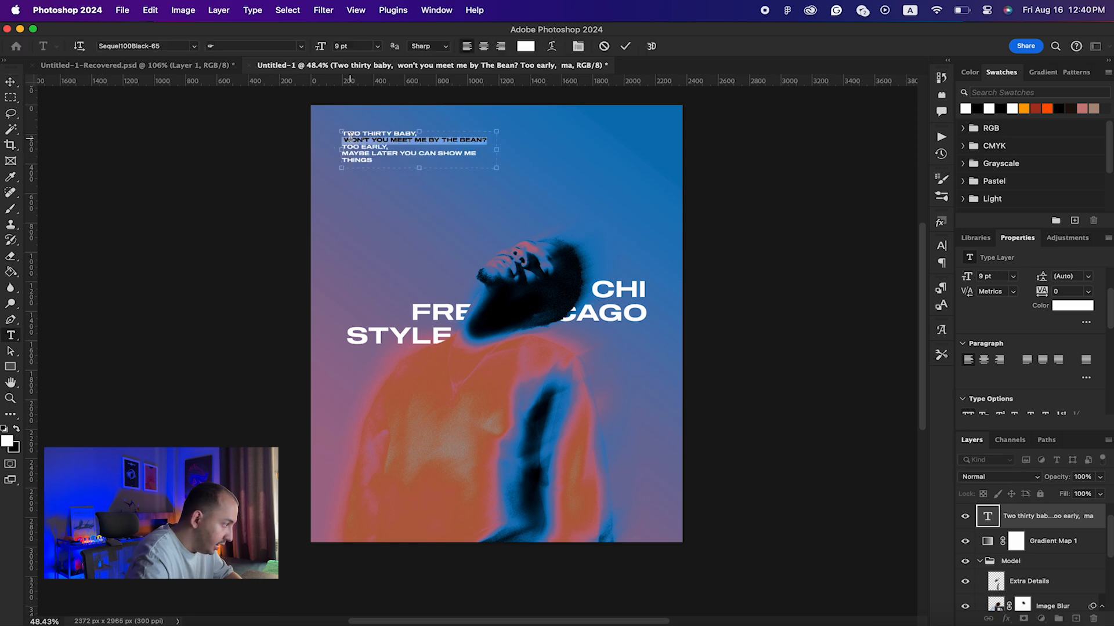
pyautogui.click(345, 138)
pyautogui.press('BackSpace')
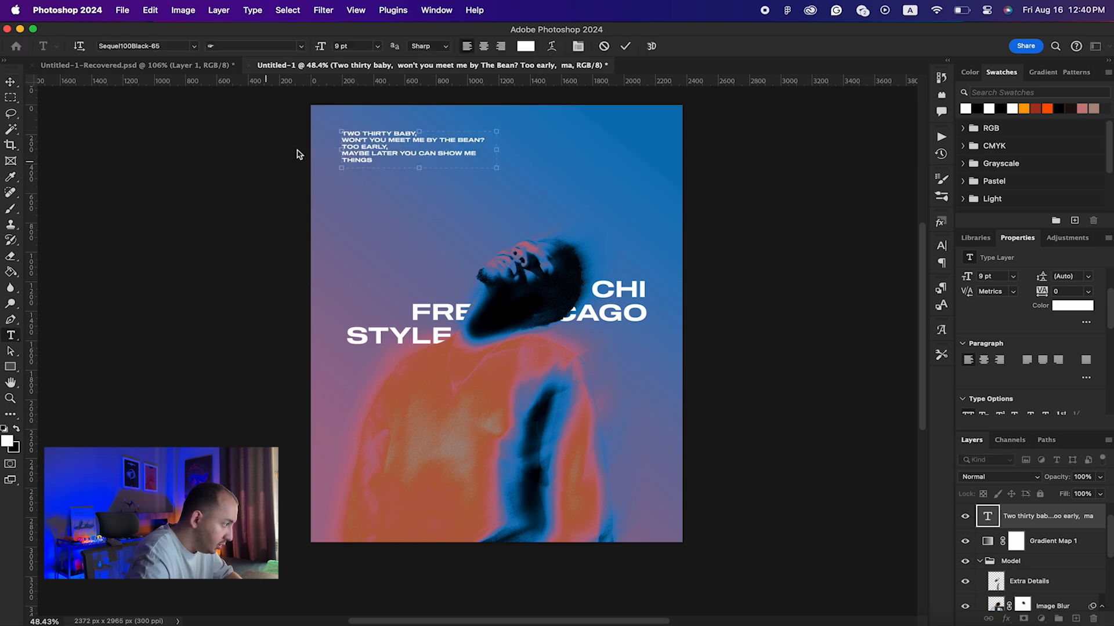
pyautogui.click(213, 195)
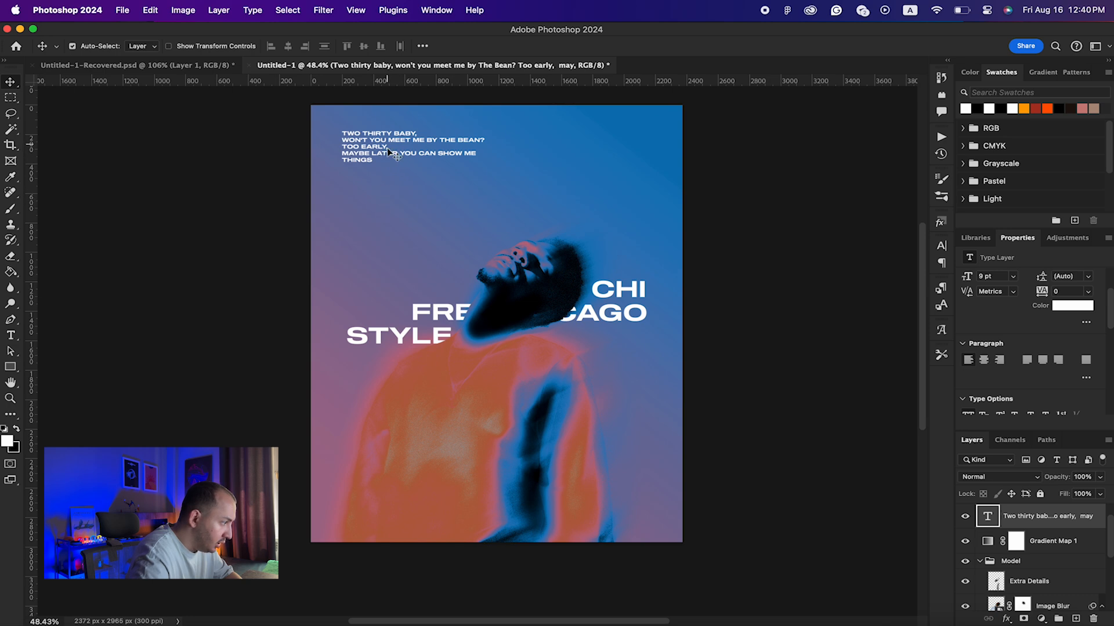
# Step: Widen the lyrics text box so 'THINGS' joins the fourth line
pyautogui.doubleClick(366, 158)
pyautogui.moveTo(500, 151); pyautogui.dragTo(513, 150)
pyautogui.click(734, 192)
pyautogui.press('v')
pyautogui.click(413, 259)
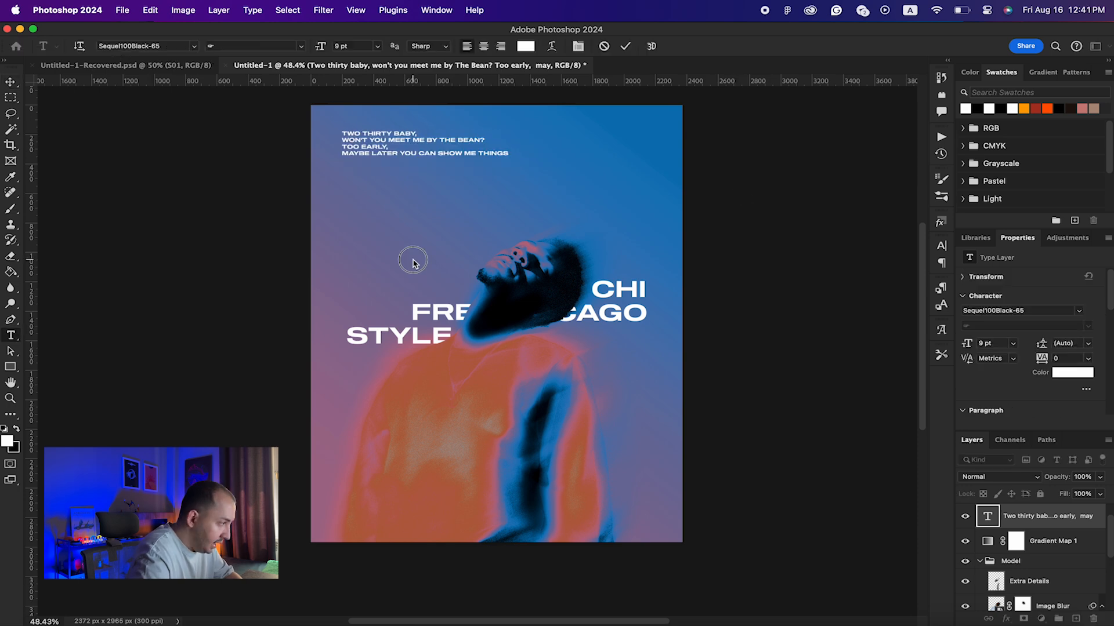
pyautogui.press('v')
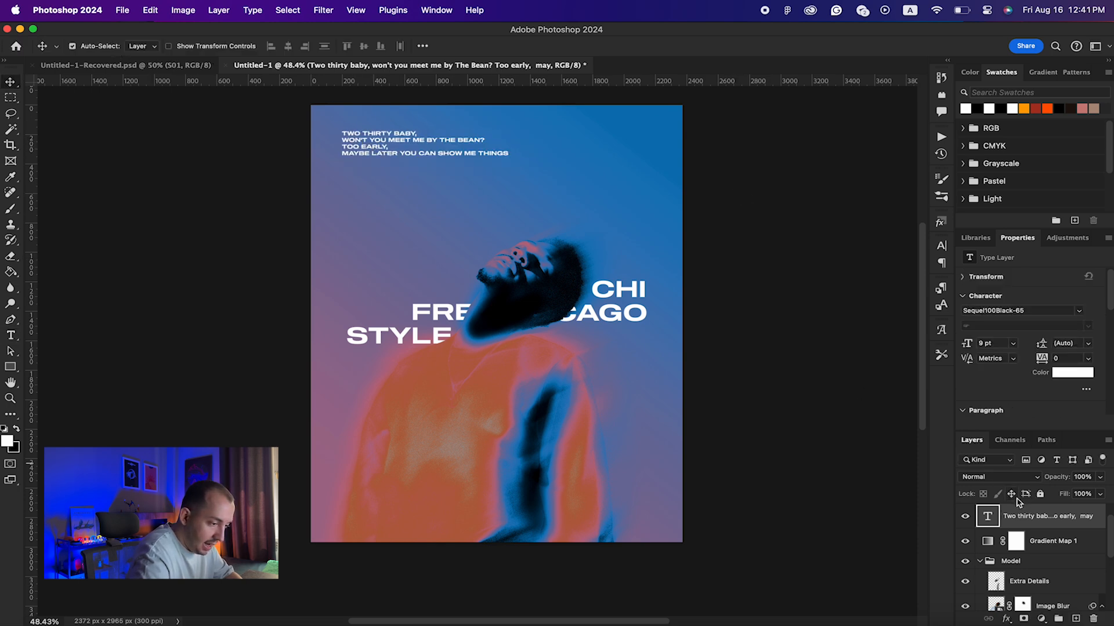
# Step: Keep the lyrics white and run the Grunge Machine action on them
pyautogui.click(1066, 380)
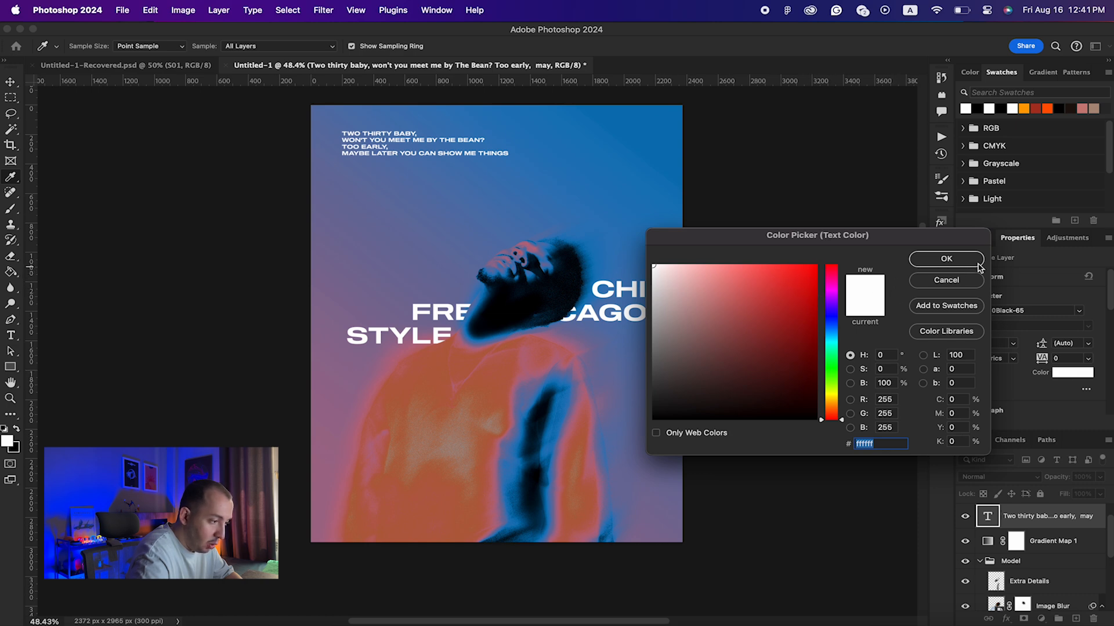
pyautogui.click(946, 259)
pyautogui.click(941, 139)
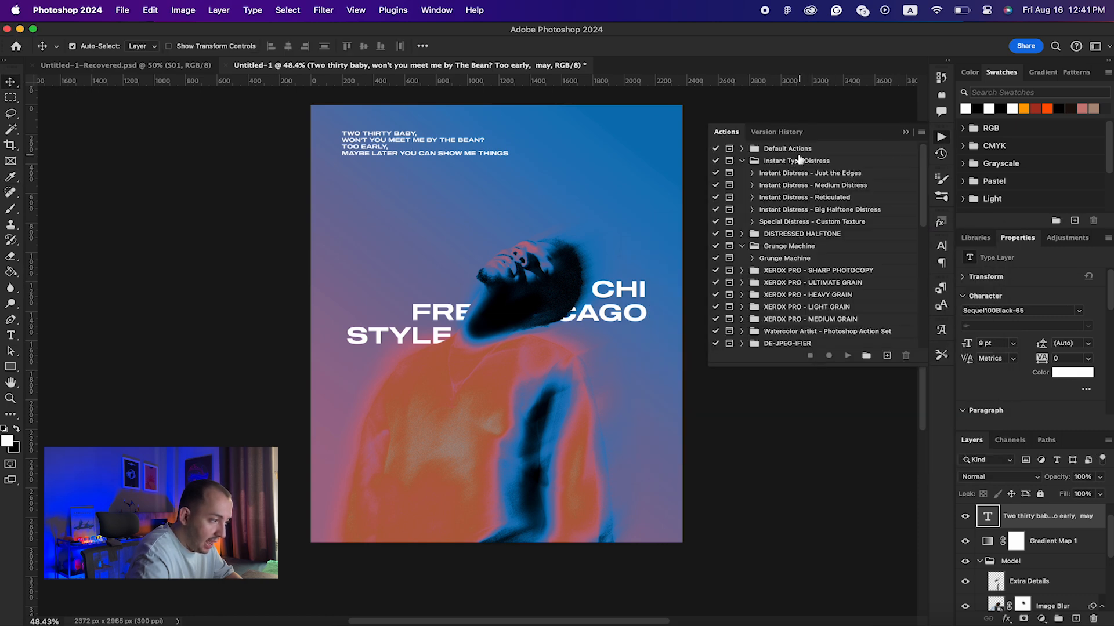
pyautogui.click(794, 262)
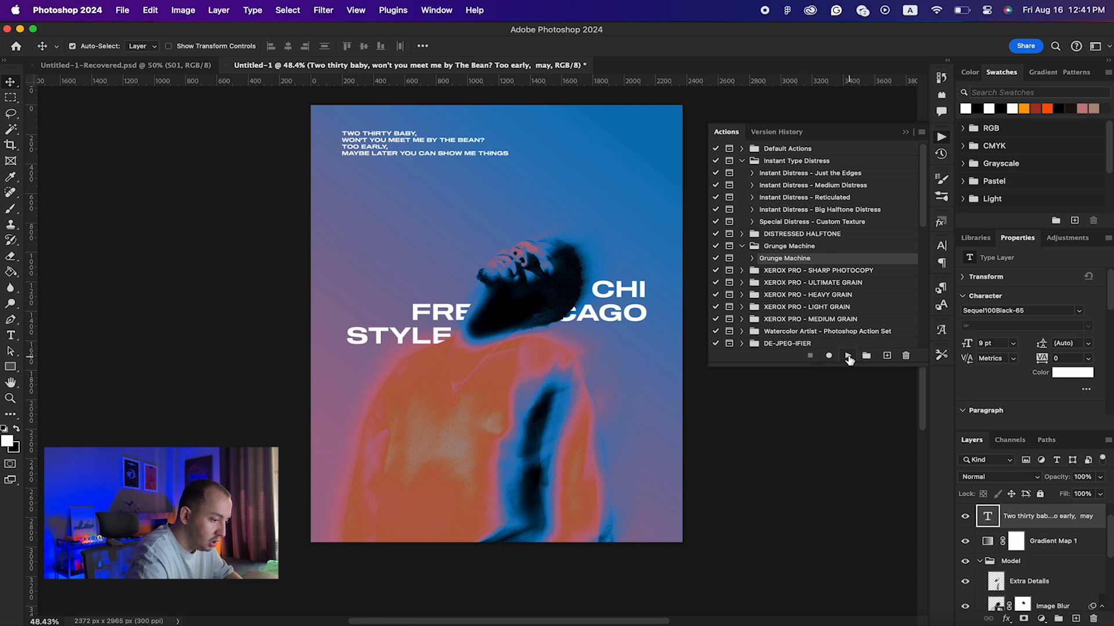
pyautogui.click(848, 356)
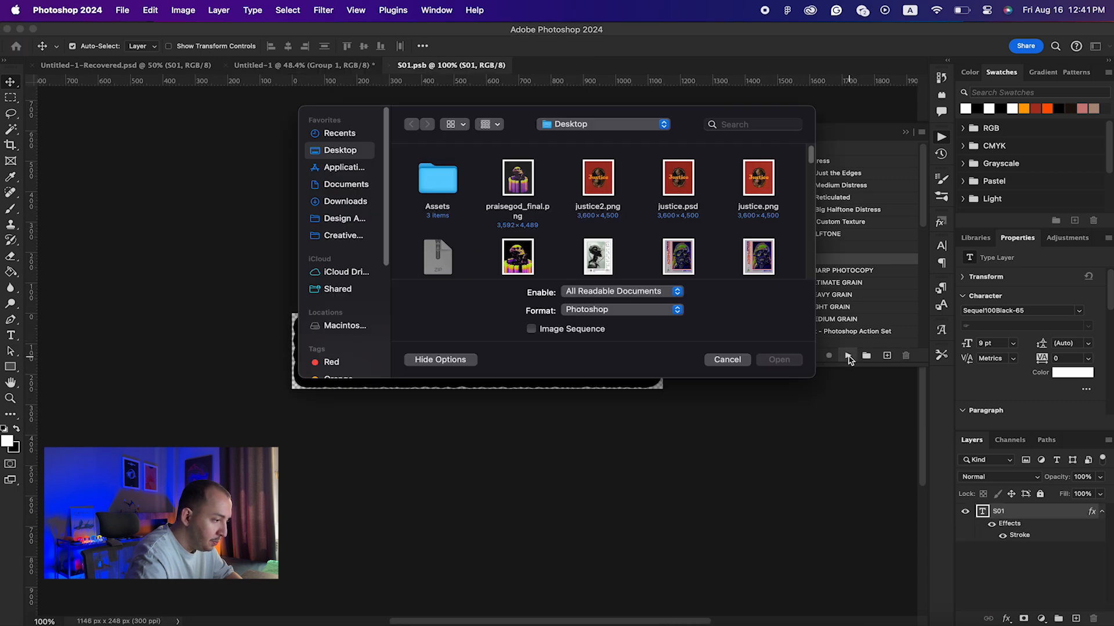
# Step: Load a Grunge_Map texture from the Design Assets grunge maps folder to finish the action
pyautogui.click(338, 219)
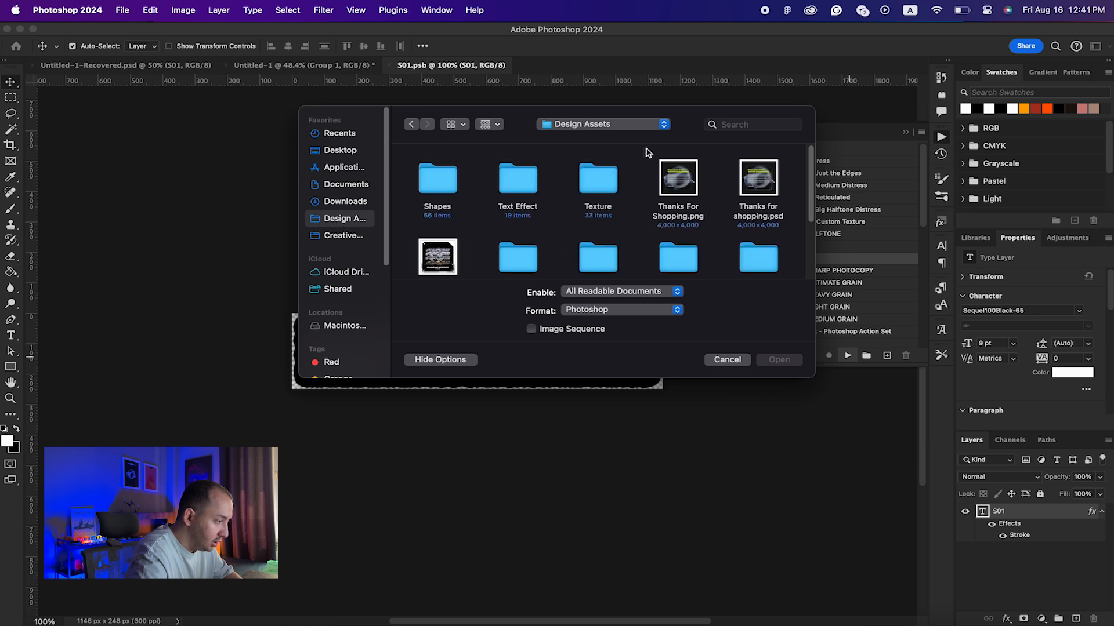
pyautogui.scroll(-3, 601, 224)
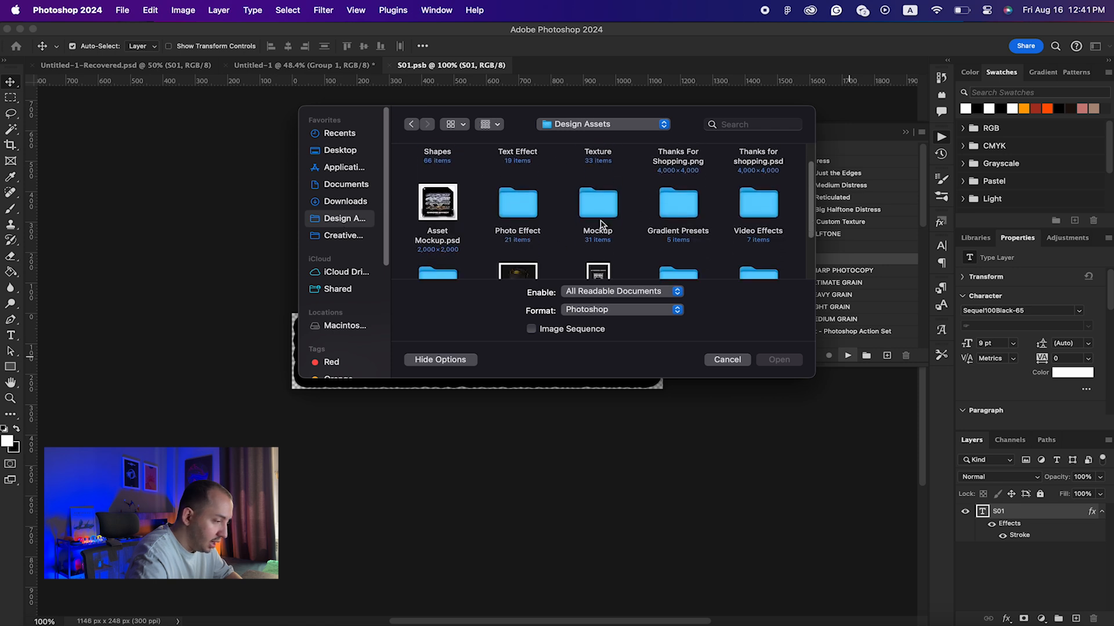
pyautogui.scroll(3, 601, 224)
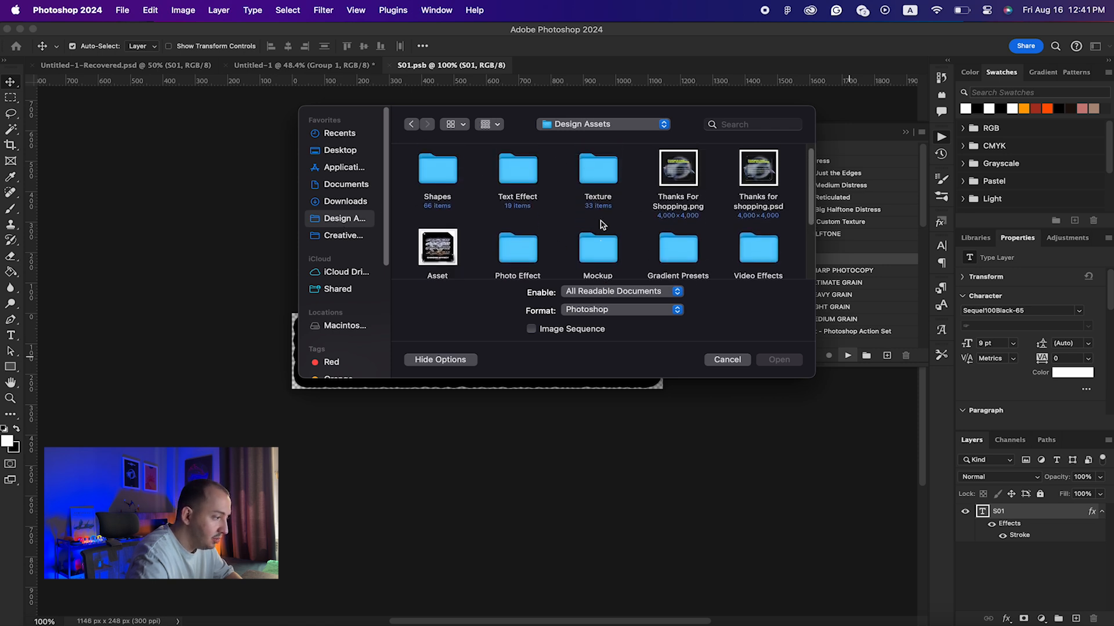
pyautogui.scroll(-6, 567, 156)
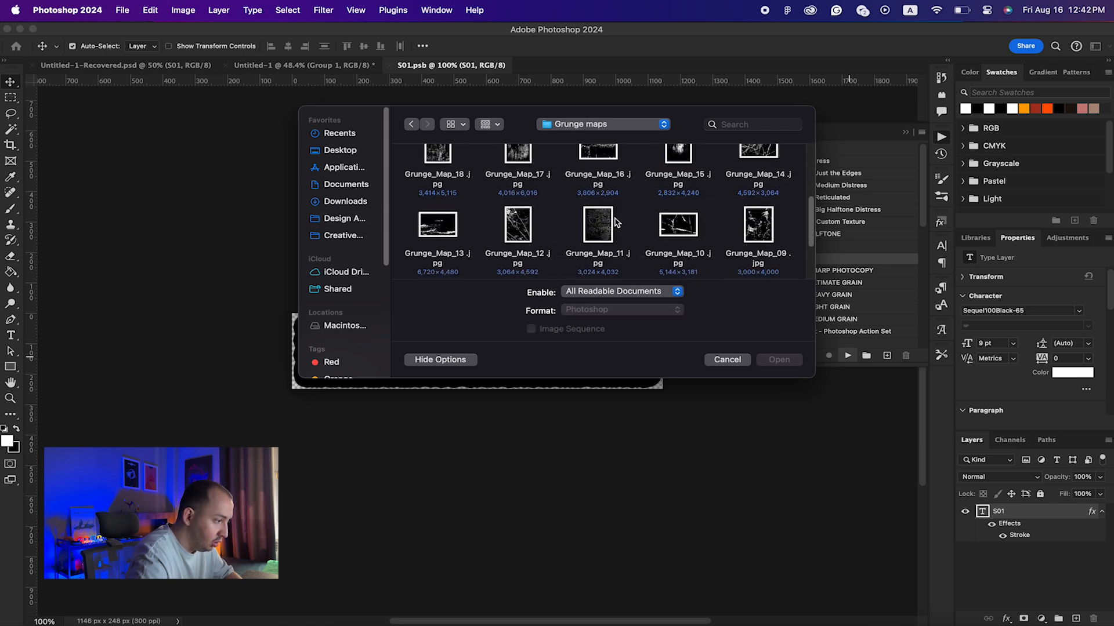
pyautogui.scroll(-5, 628, 265)
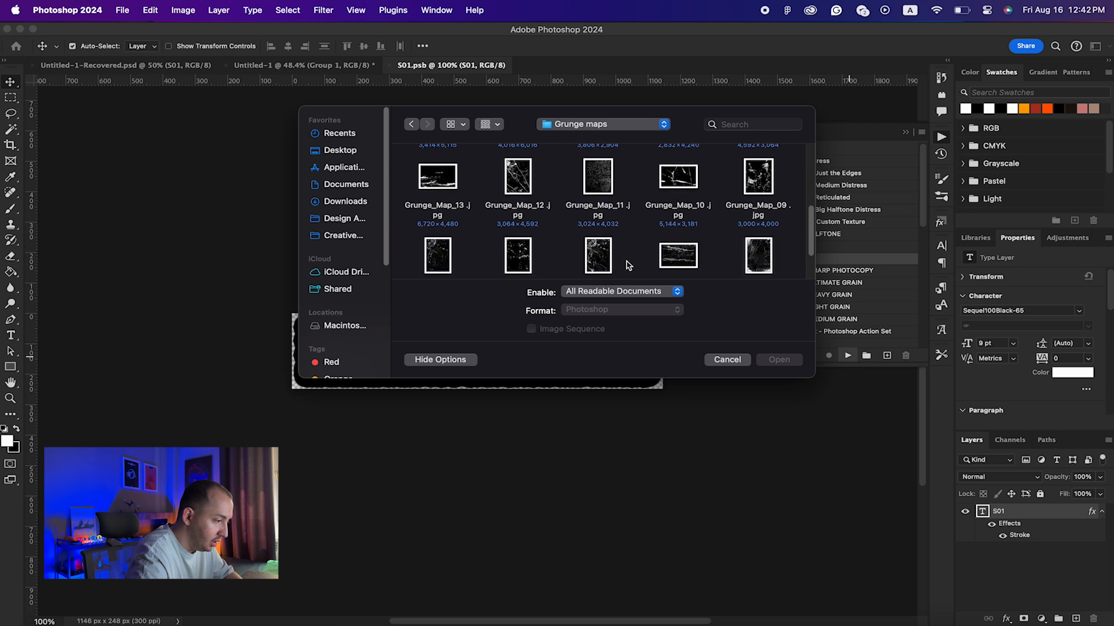
pyautogui.scroll(-2, 628, 265)
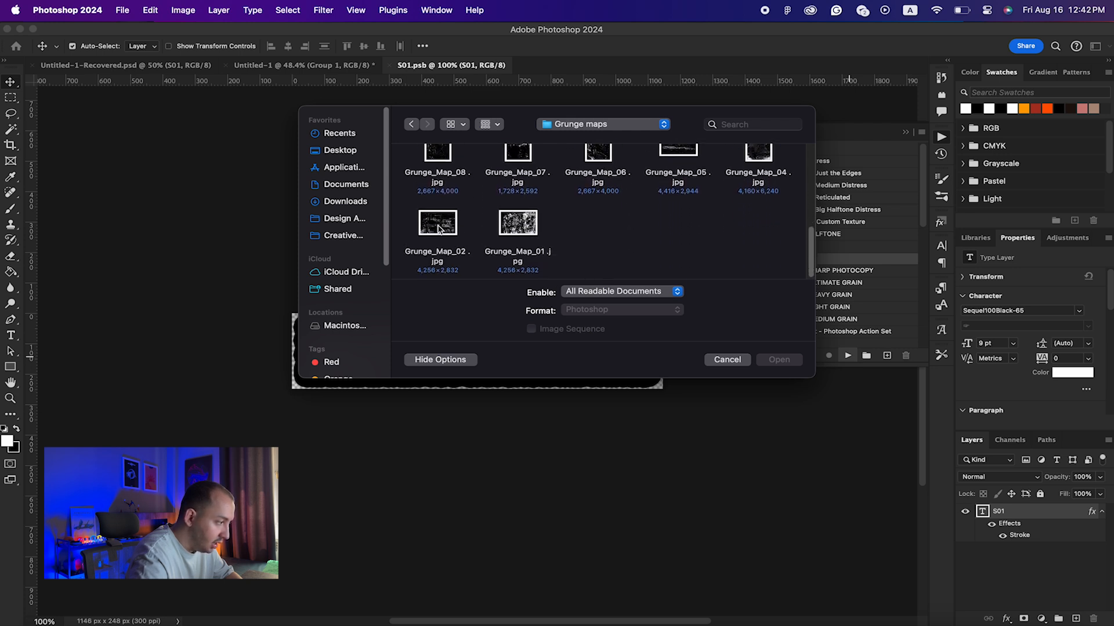
pyautogui.scroll(1, 434, 227)
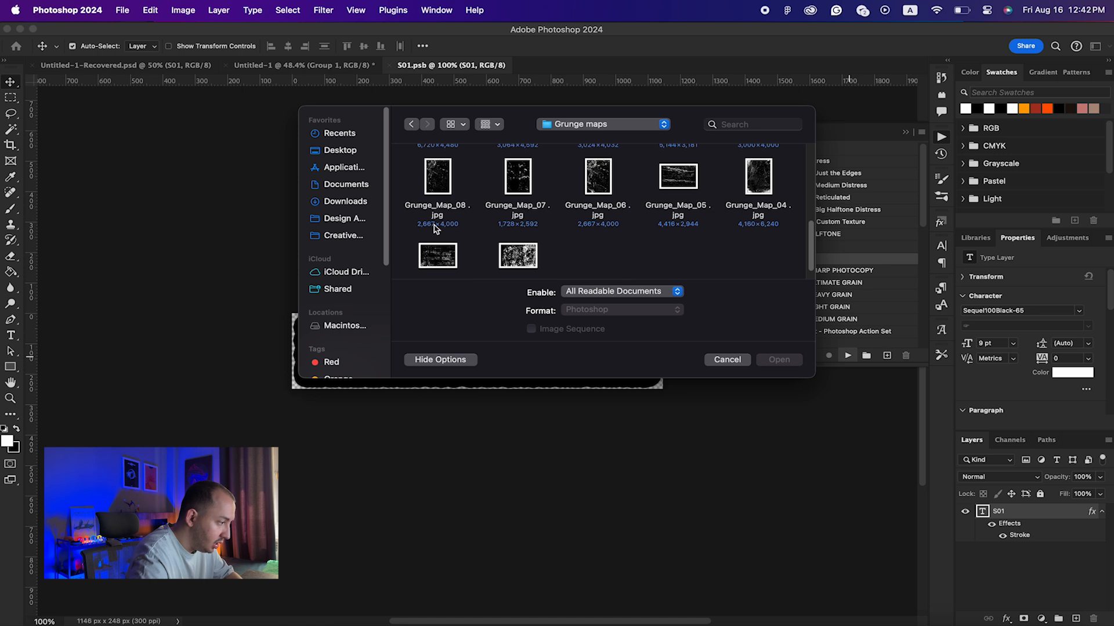
pyautogui.scroll(-1, 435, 228)
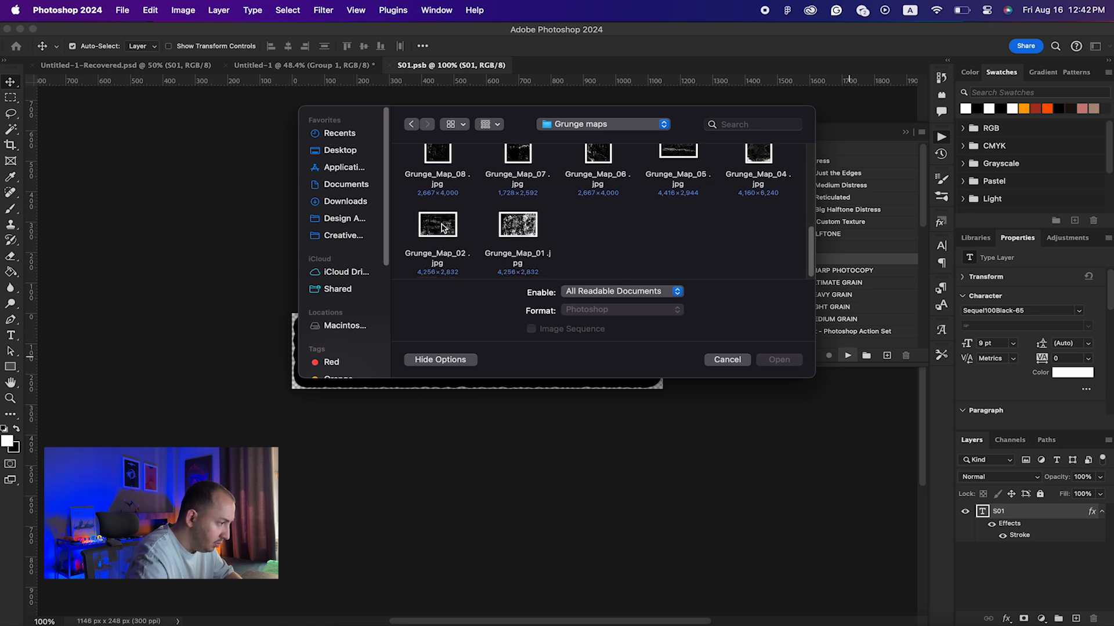
pyautogui.doubleClick(516, 228)
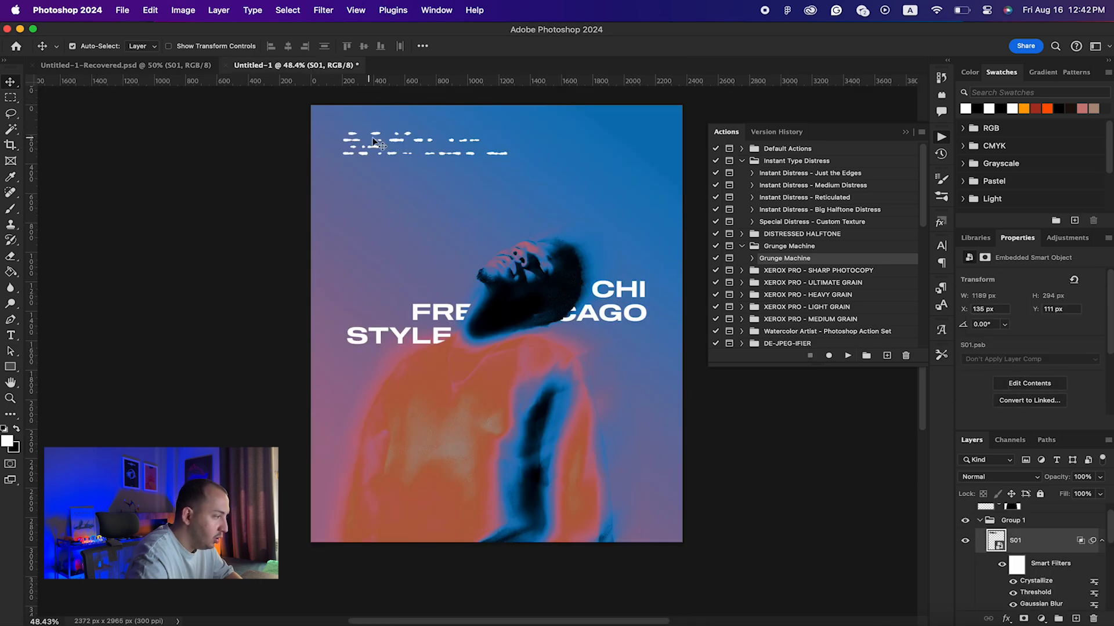
# Step: Set the Gaussian Blur smart filter radius to 2.6 pixels
pyautogui.scroll(4, 374, 176)
pyautogui.scroll(5, 375, 176)
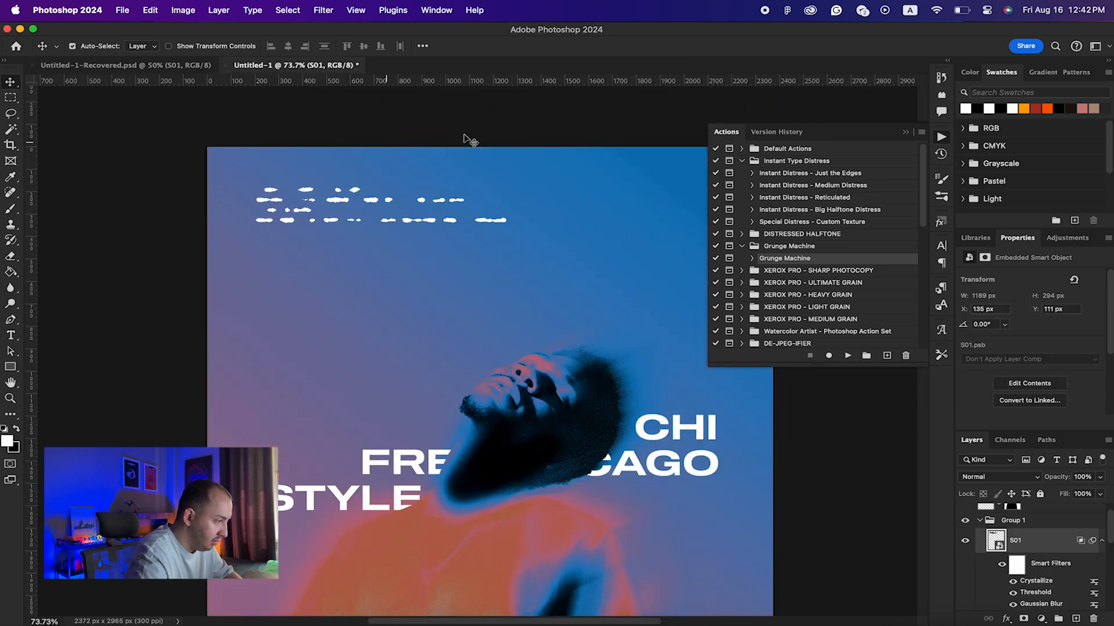
pyautogui.scroll(-1, 1021, 550)
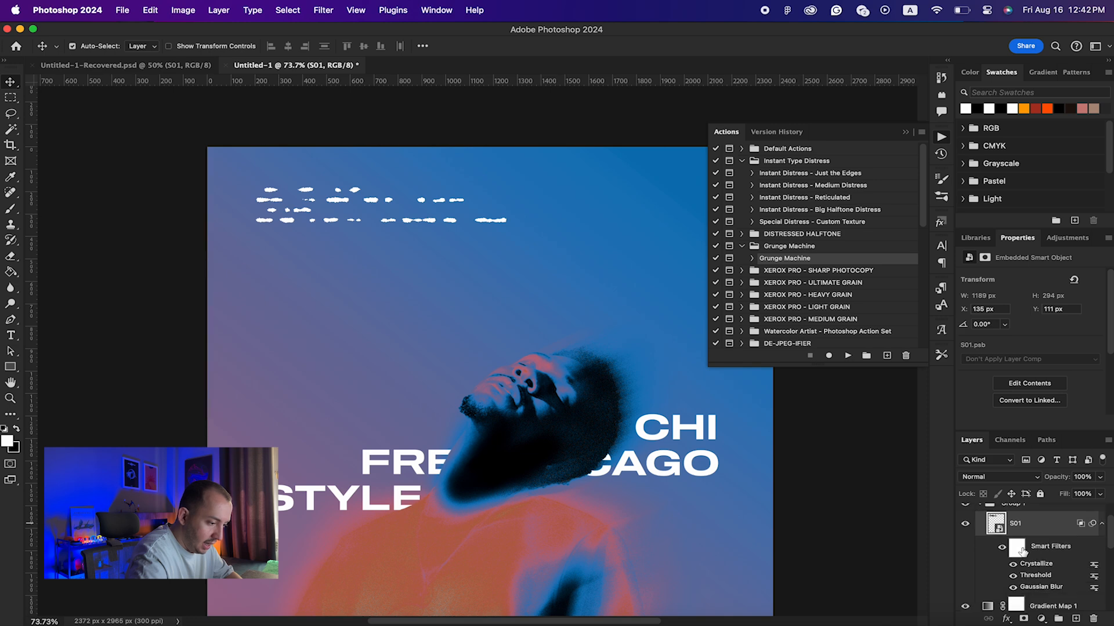
pyautogui.doubleClick(1041, 587)
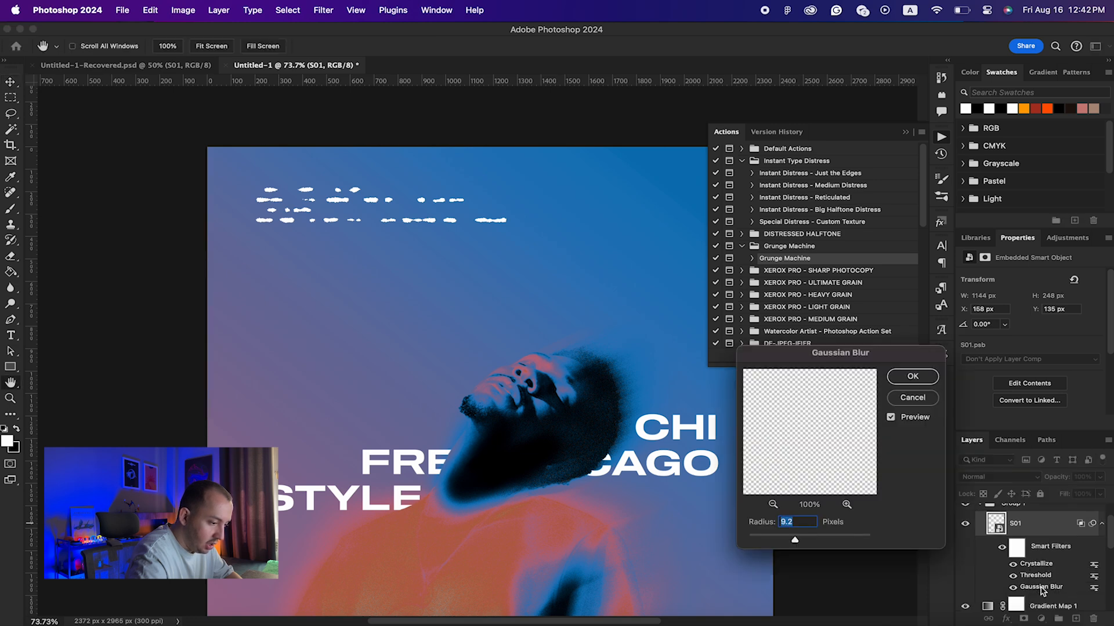
pyautogui.moveTo(762, 539); pyautogui.dragTo(766, 539)
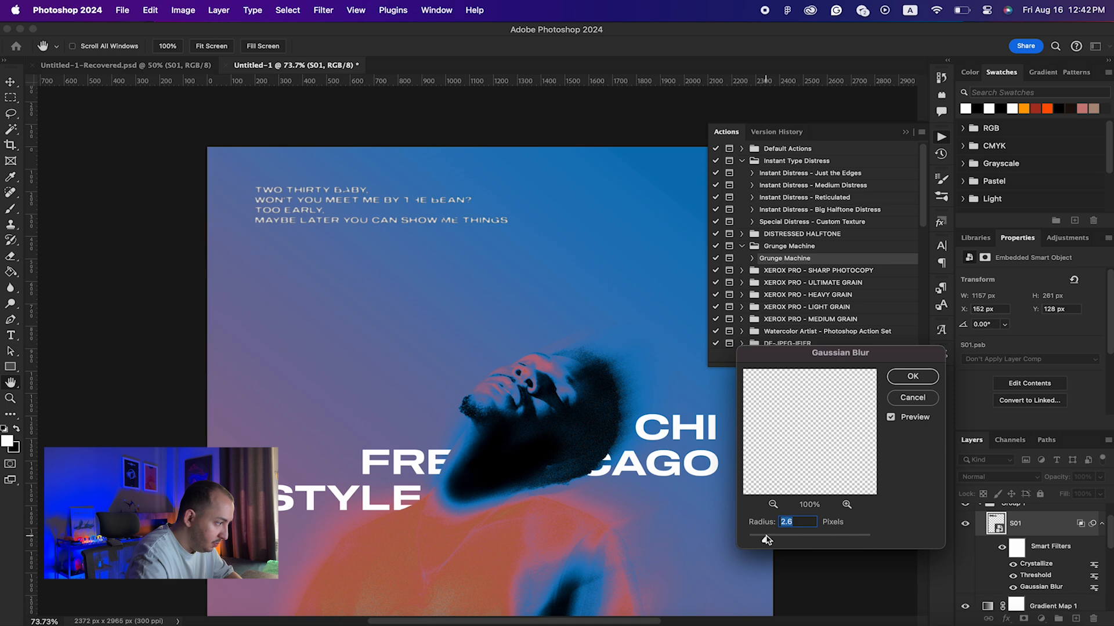
pyautogui.press('Return')
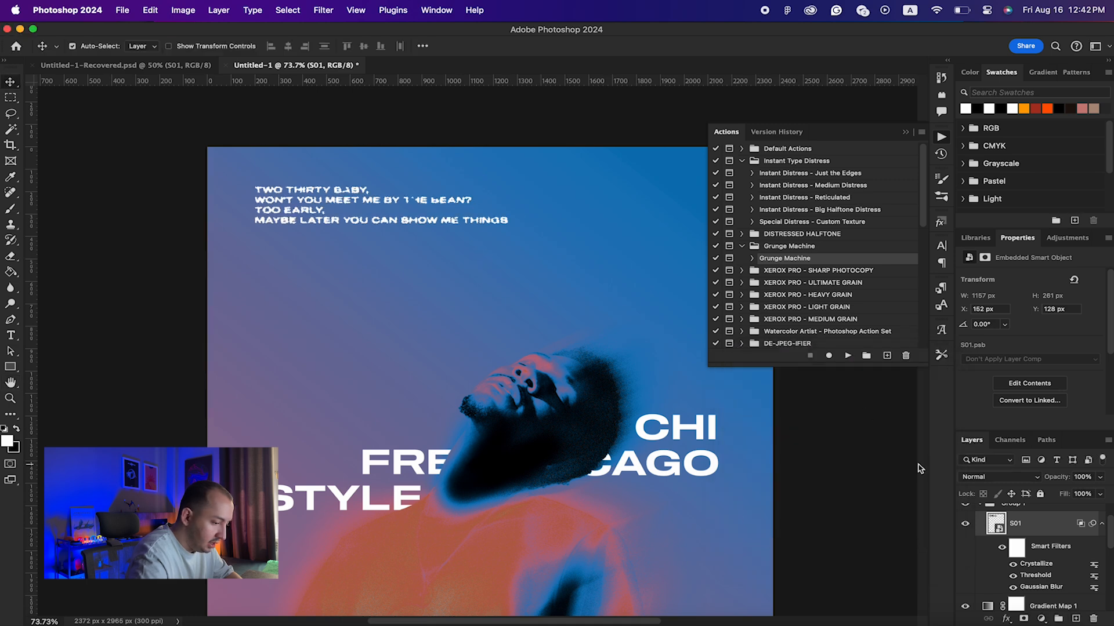
# Step: Hide the Crystallize smart filter, then select the Extra Details layer
pyautogui.click(1013, 565)
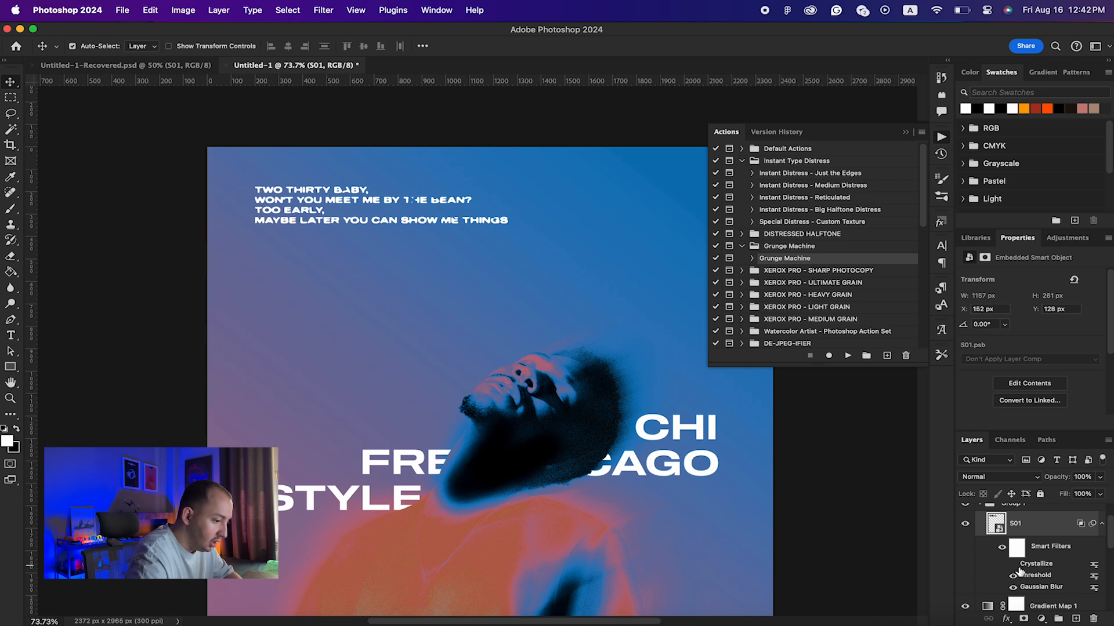
pyautogui.scroll(5, 392, 202)
pyautogui.click(1012, 566)
pyautogui.click(1012, 566)
pyautogui.scroll(-6, 607, 413)
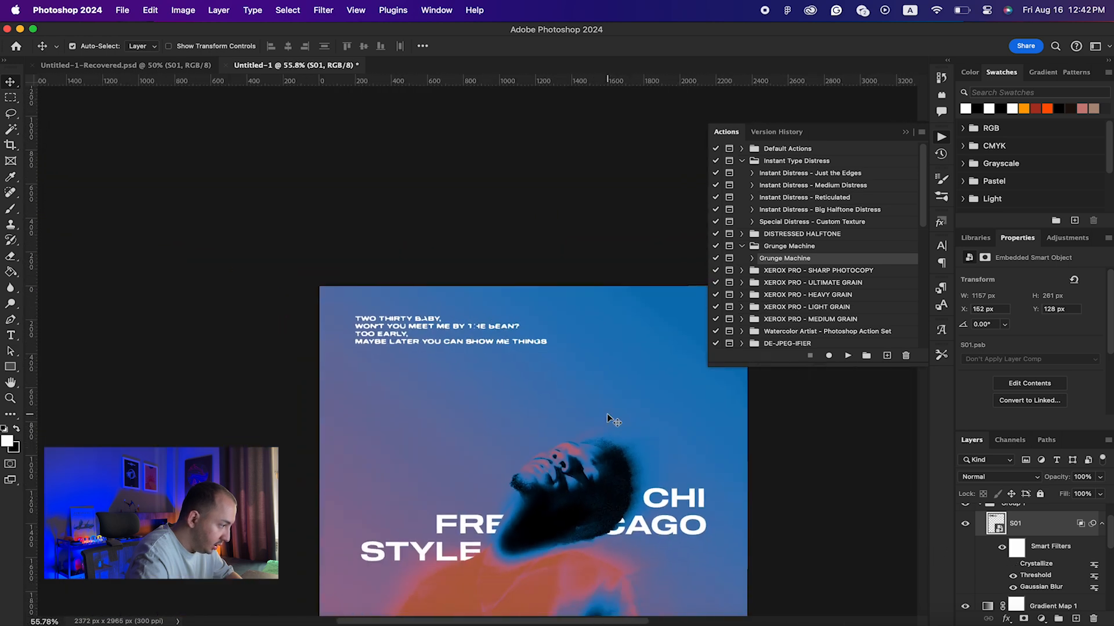
pyautogui.scroll(-5, 606, 413)
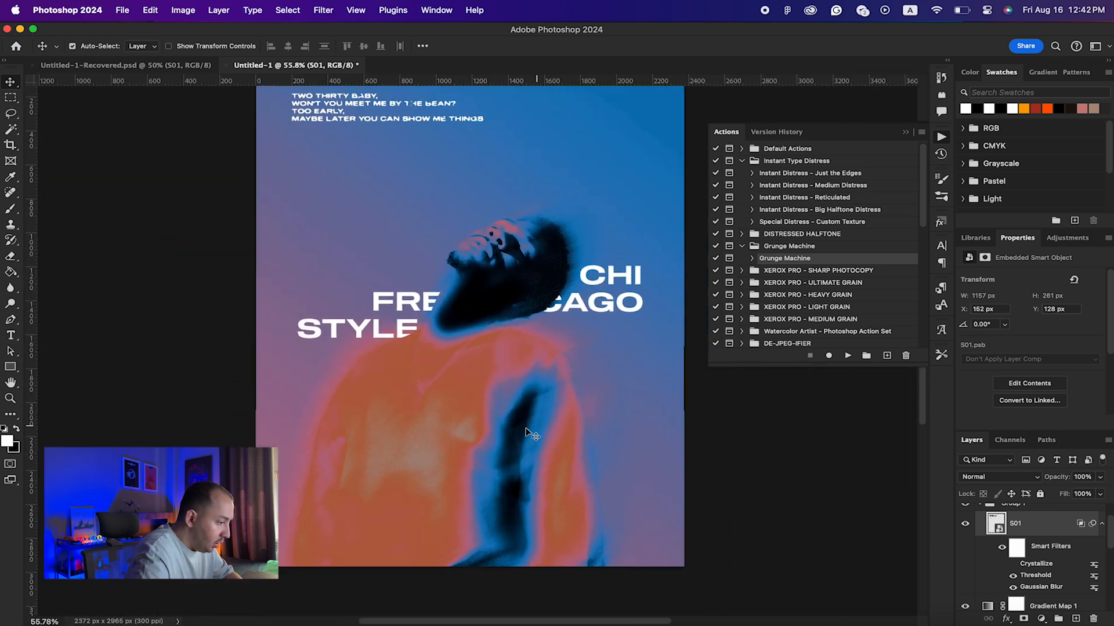
pyautogui.click(543, 433)
pyautogui.scroll(3, 1005, 555)
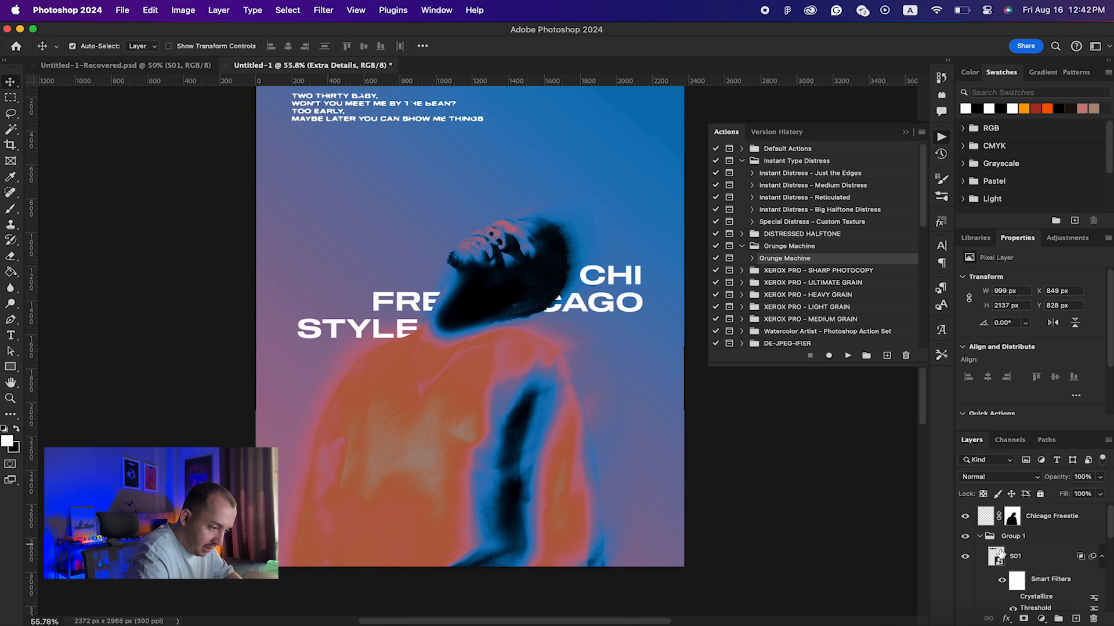
# Step: Collapse Group 1 and rename it Lyrics
pyautogui.click(979, 536)
pyautogui.doubleClick(1012, 536)
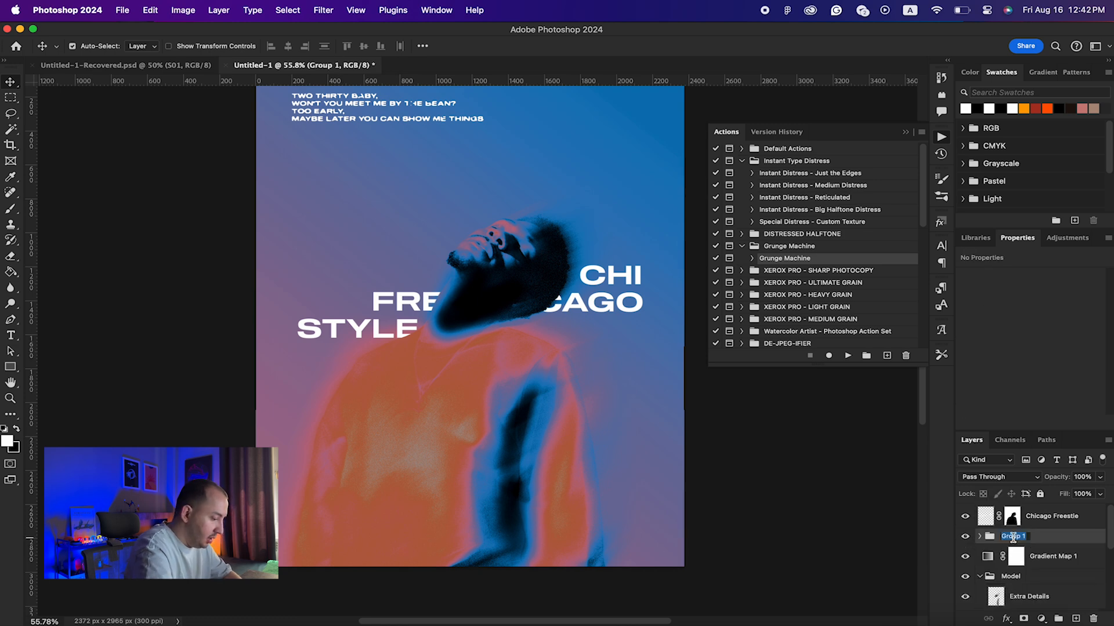
pyautogui.write('Lyrics')
pyautogui.press('Return')
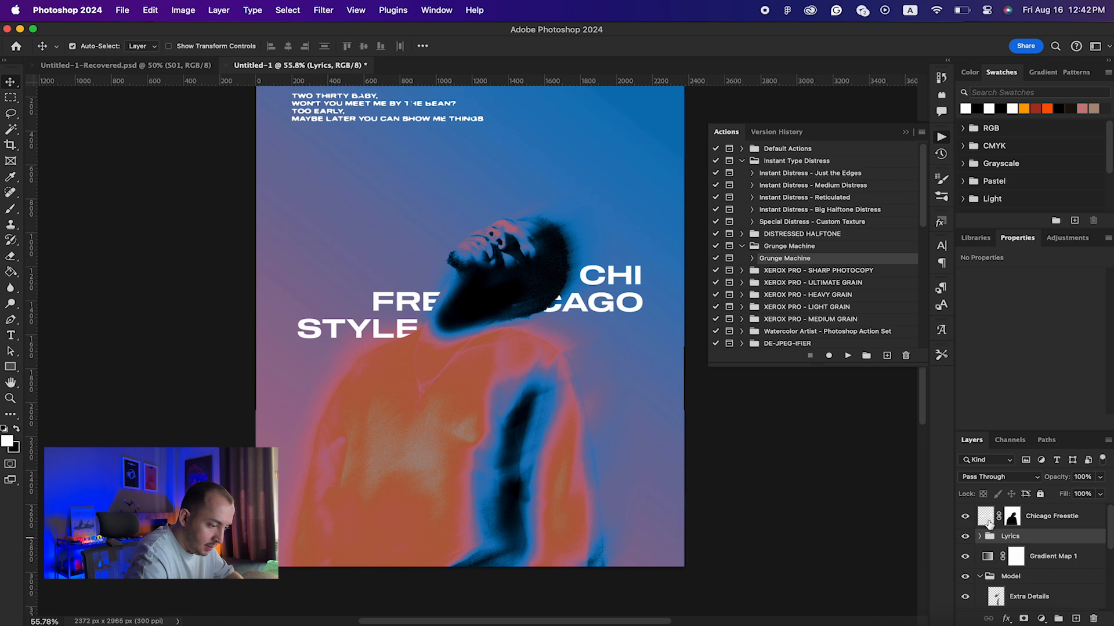
# Step: Add a Curves adjustment above Gradient Map 1 with darker shadows and lifted midtones, compared on and off
pyautogui.click(1044, 559)
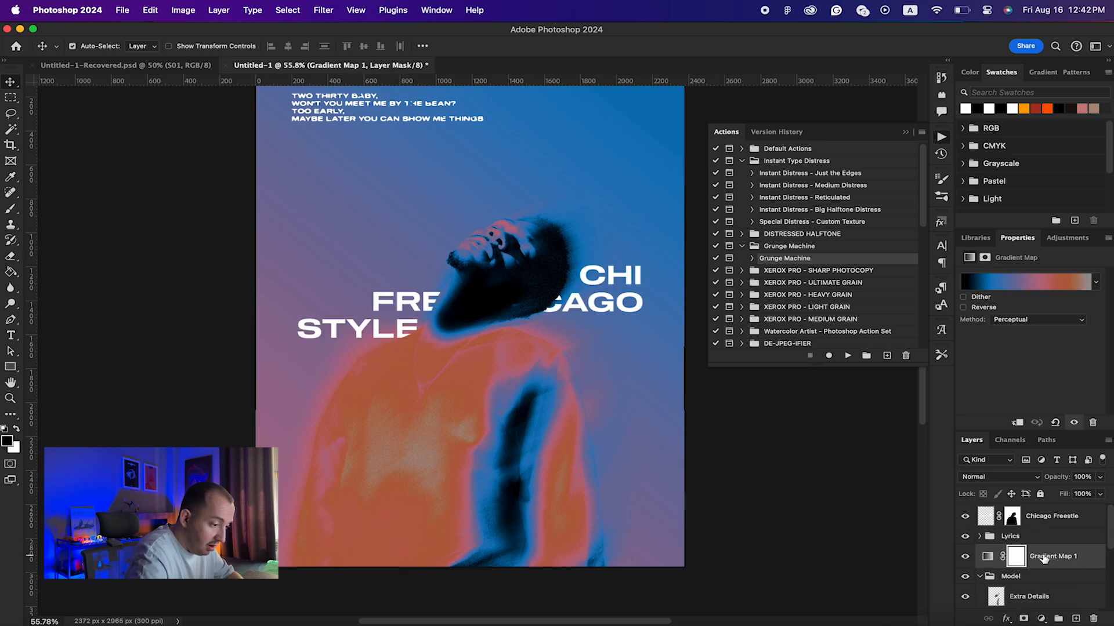
pyautogui.click(1041, 619)
pyautogui.click(1051, 439)
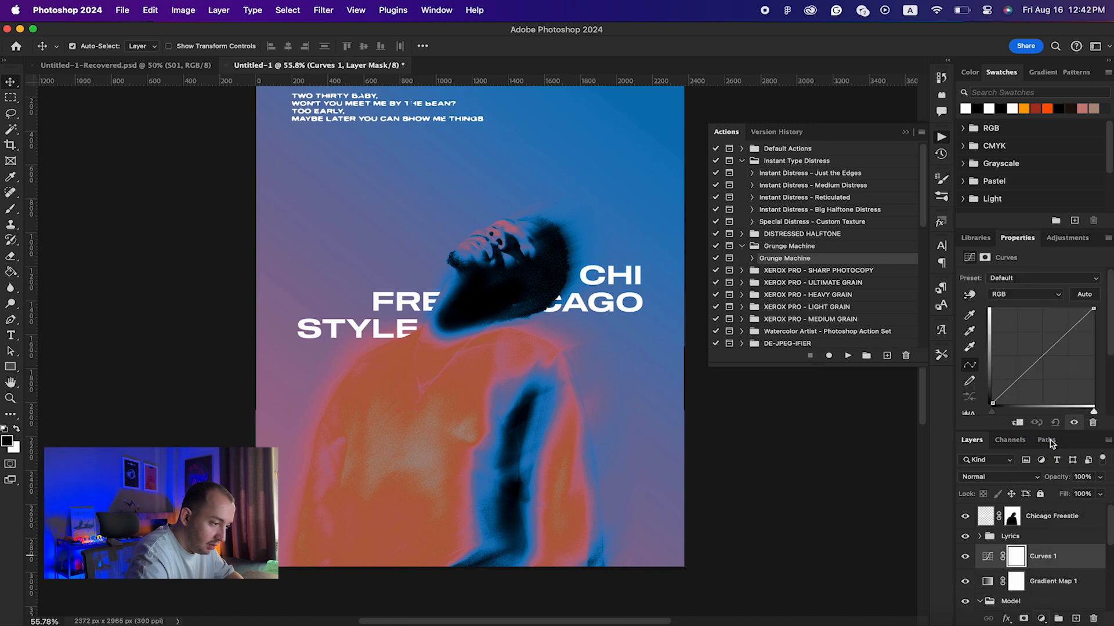
pyautogui.moveTo(1006, 392); pyautogui.dragTo(1009, 392)
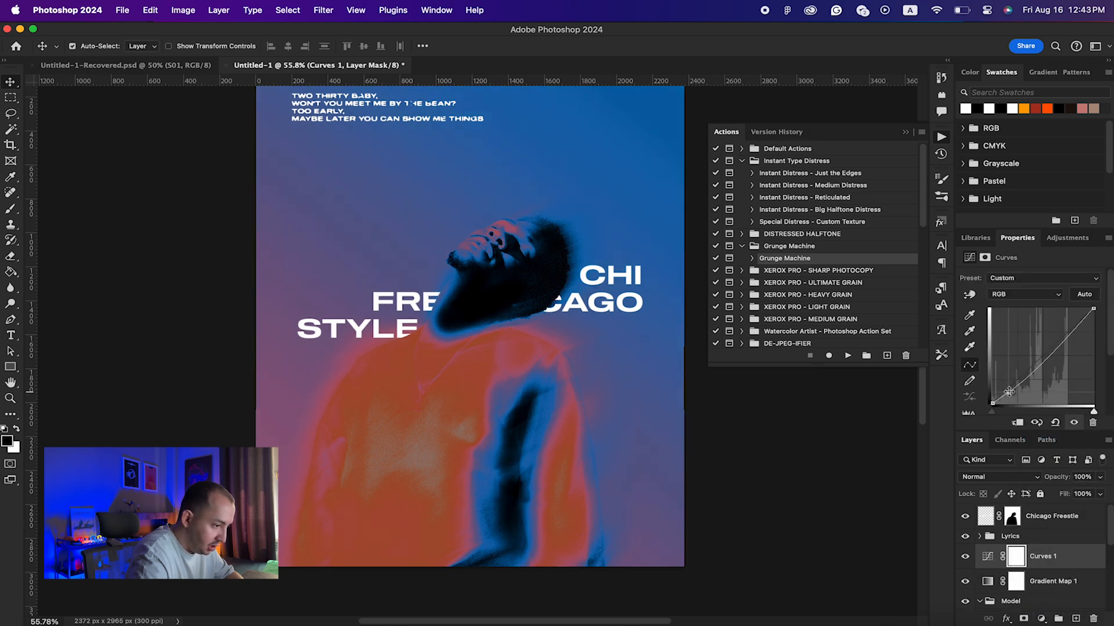
pyautogui.moveTo(1049, 356); pyautogui.dragTo(1068, 328)
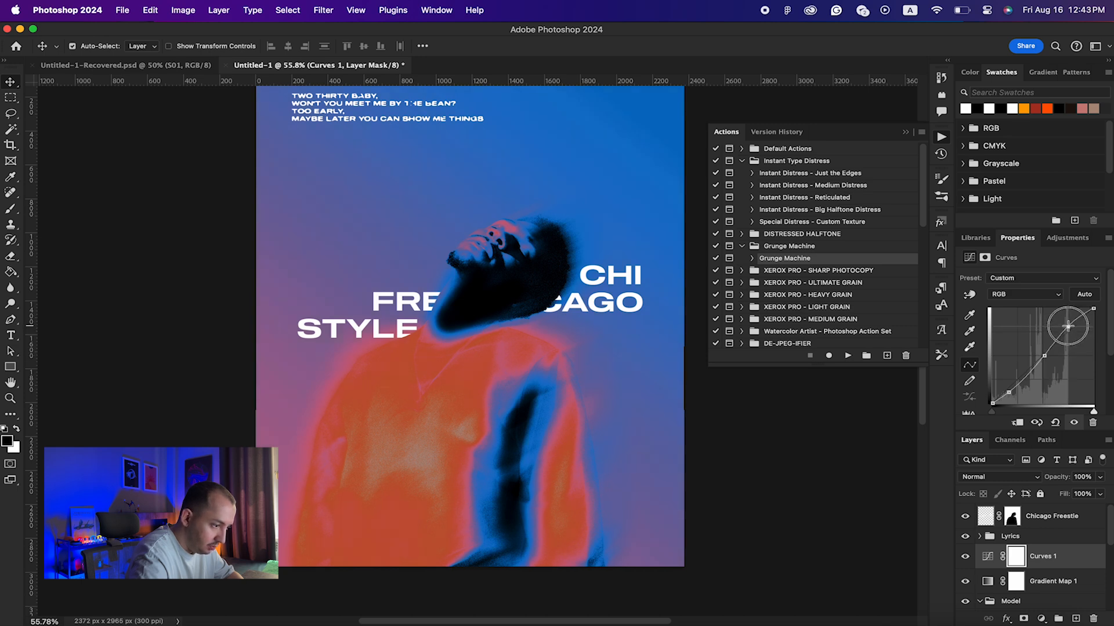
pyautogui.click(966, 557)
pyautogui.click(966, 557)
pyautogui.click(966, 557)
pyautogui.click(966, 557)
pyautogui.click(965, 557)
pyautogui.click(966, 557)
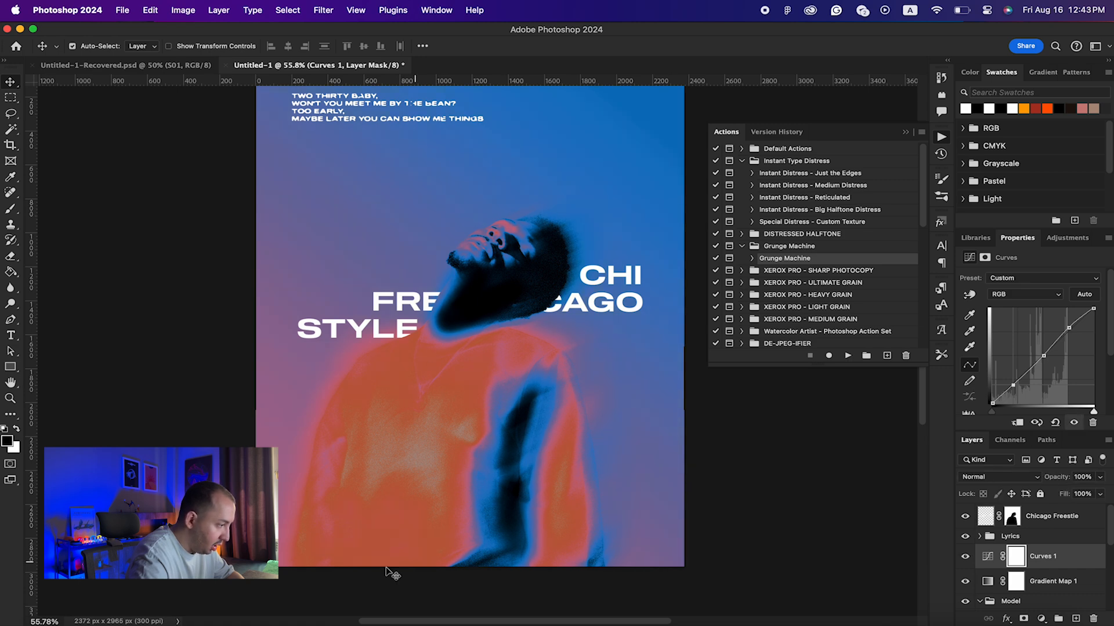
pyautogui.scroll(2, 492, 461)
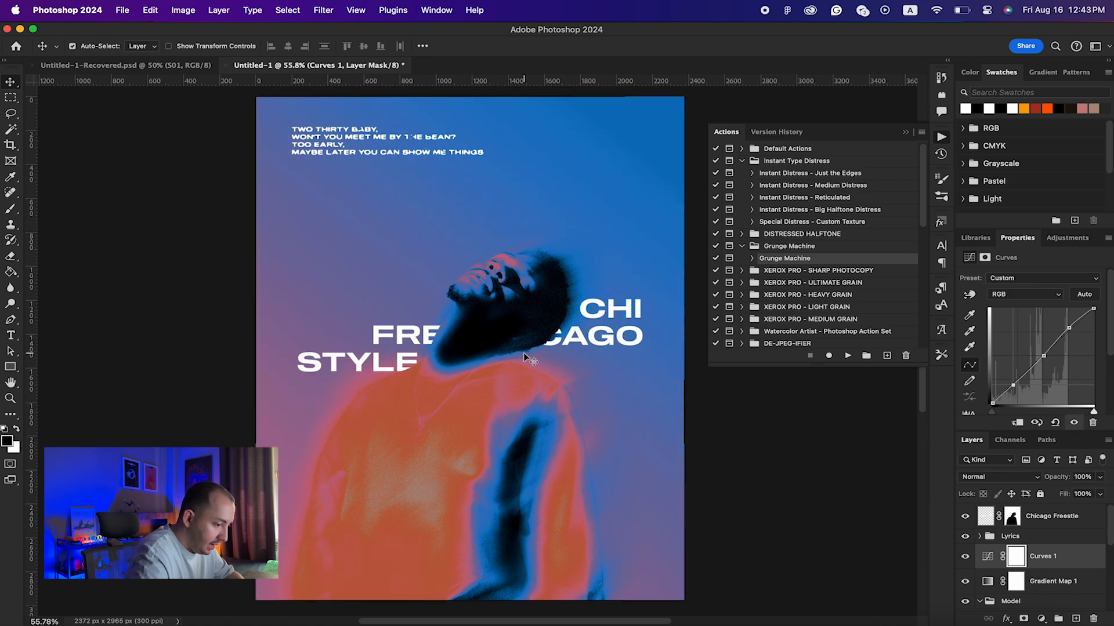
pyautogui.click(126, 65)
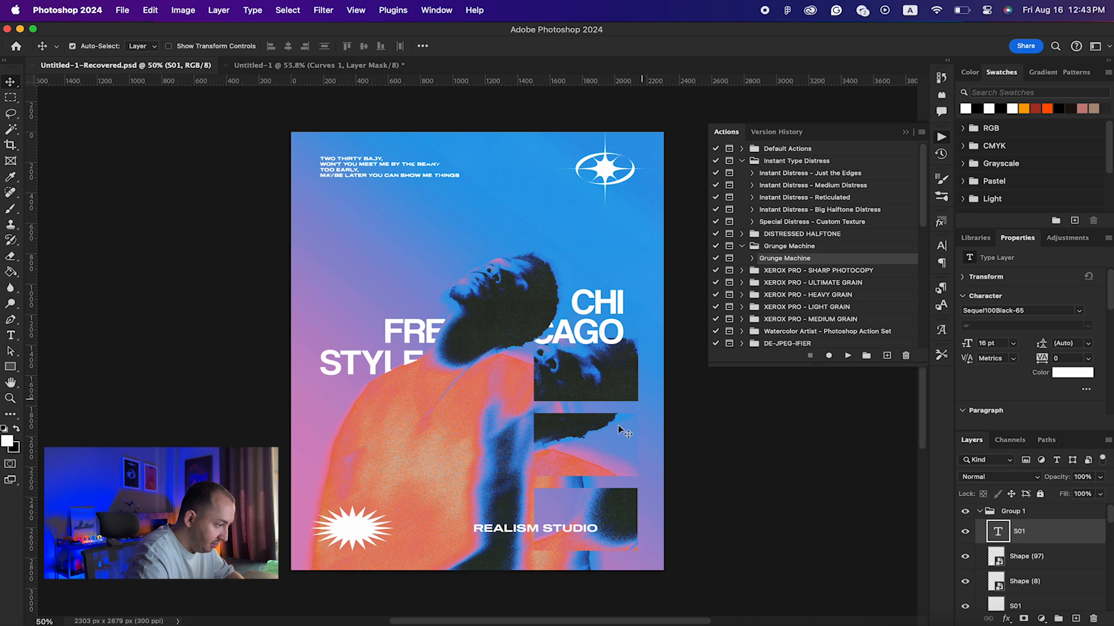
pyautogui.click(321, 66)
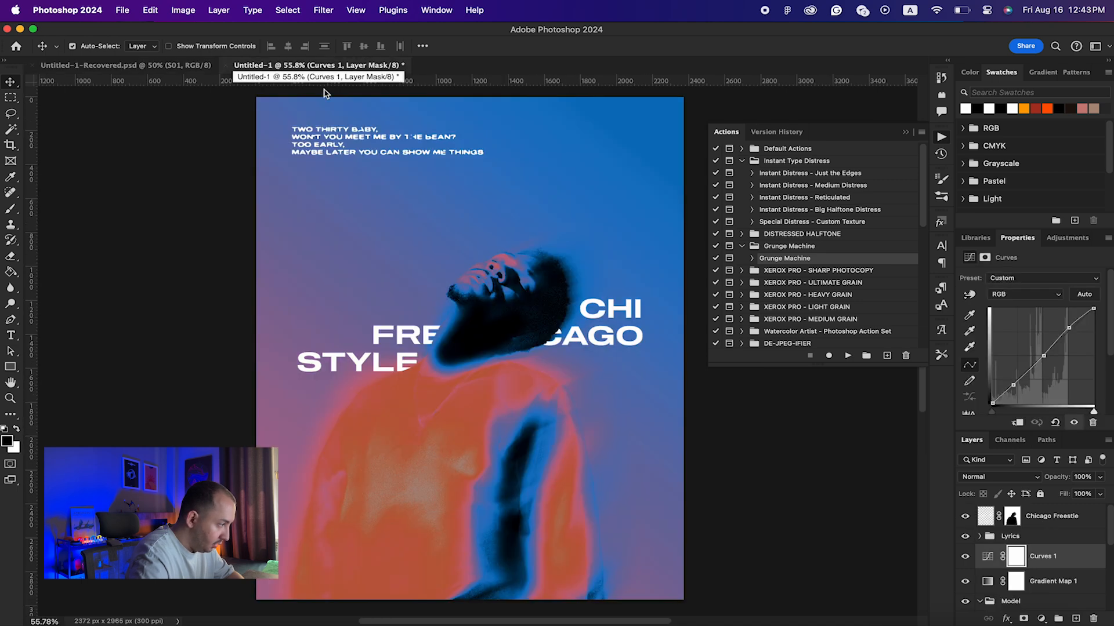
pyautogui.click(10, 368)
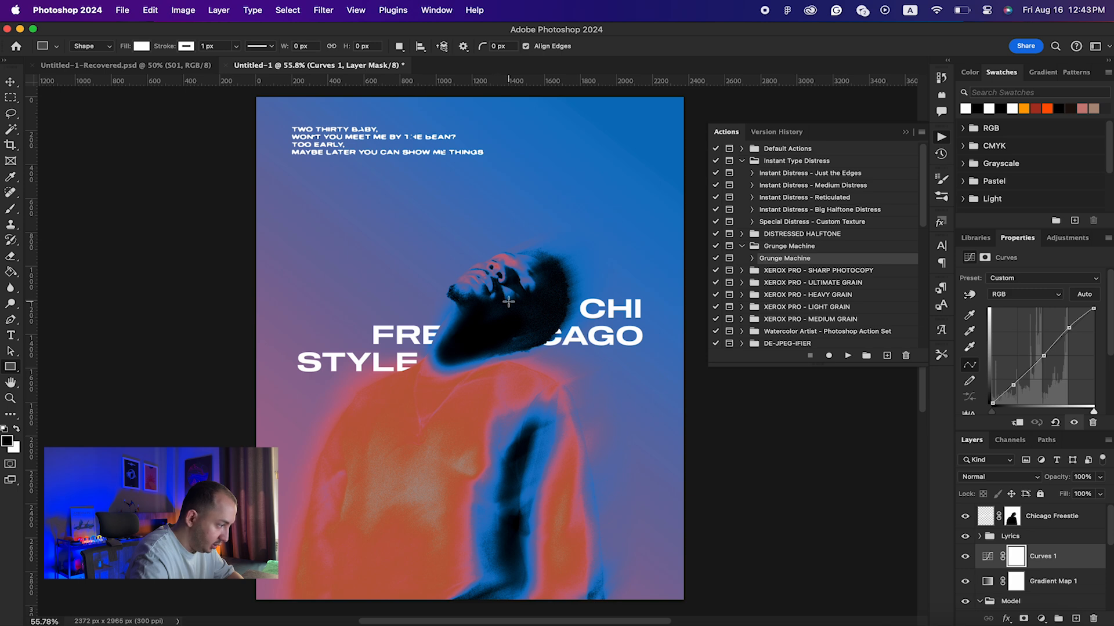
pyautogui.moveTo(462, 244); pyautogui.dragTo(534, 286)
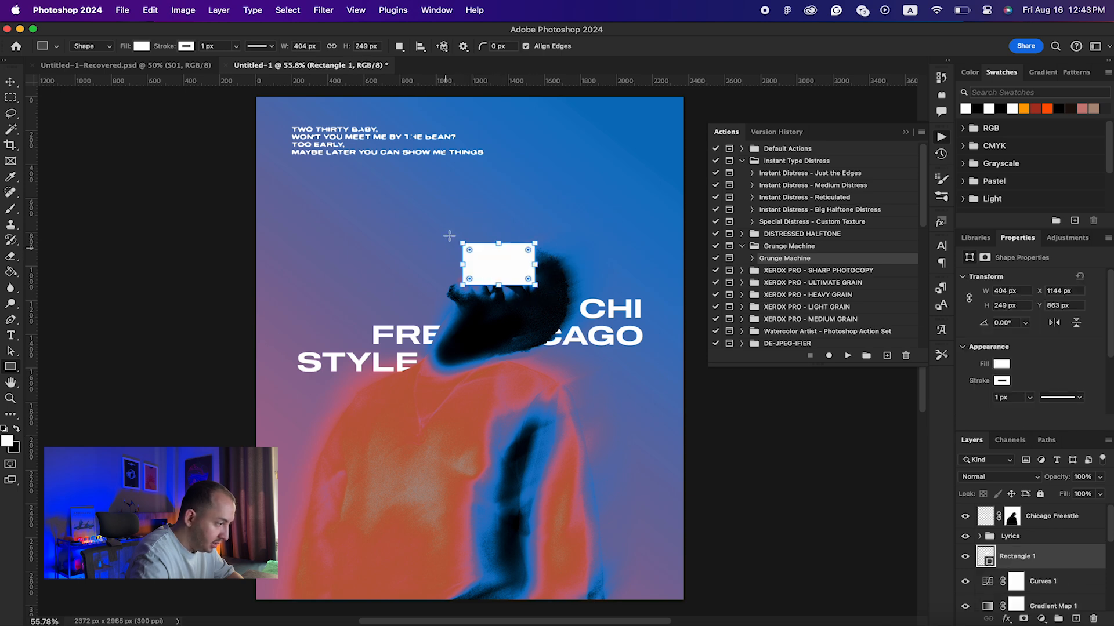
pyautogui.press('v')
pyautogui.press('Delete')
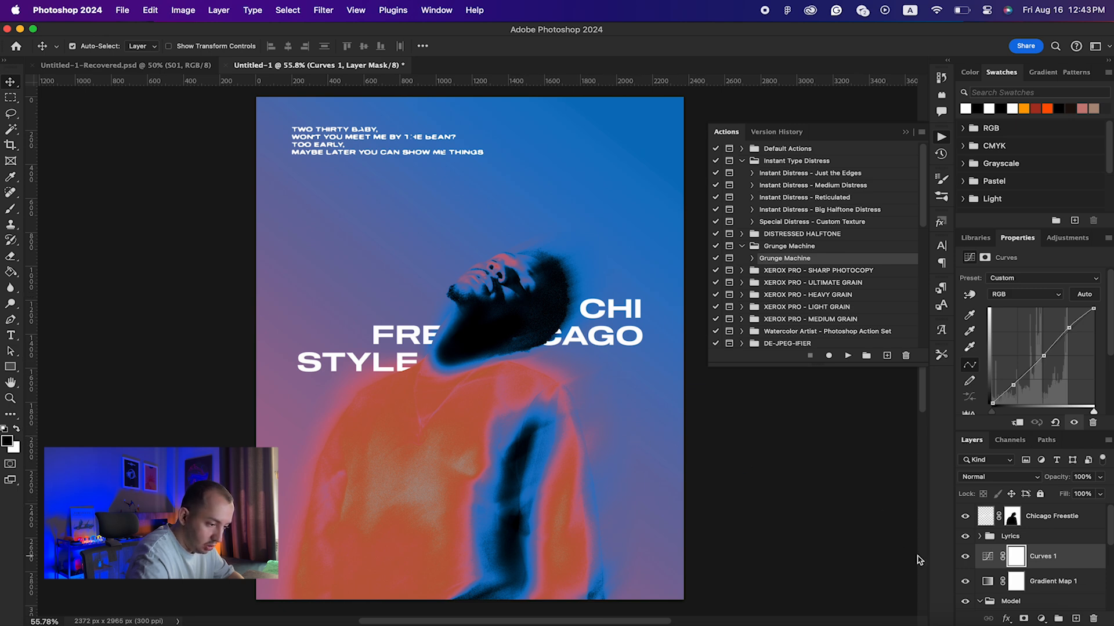
# Step: Hide the Curves 1, Lyrics and Chicago Freestle layers
pyautogui.scroll(-3, 994, 555)
pyautogui.scroll(3, 993, 555)
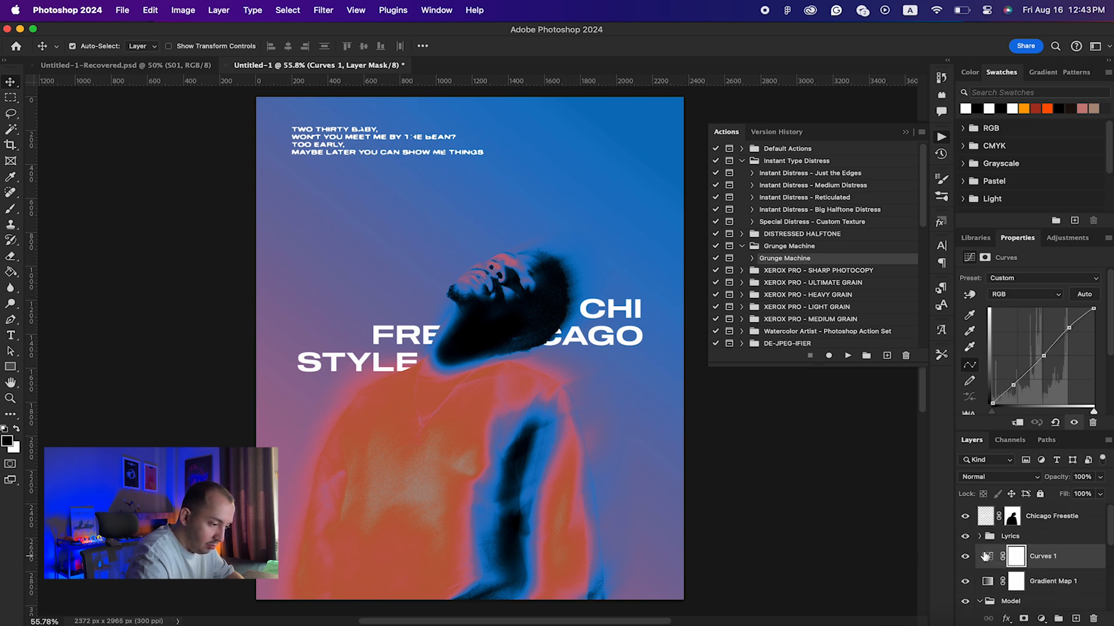
pyautogui.click(965, 558)
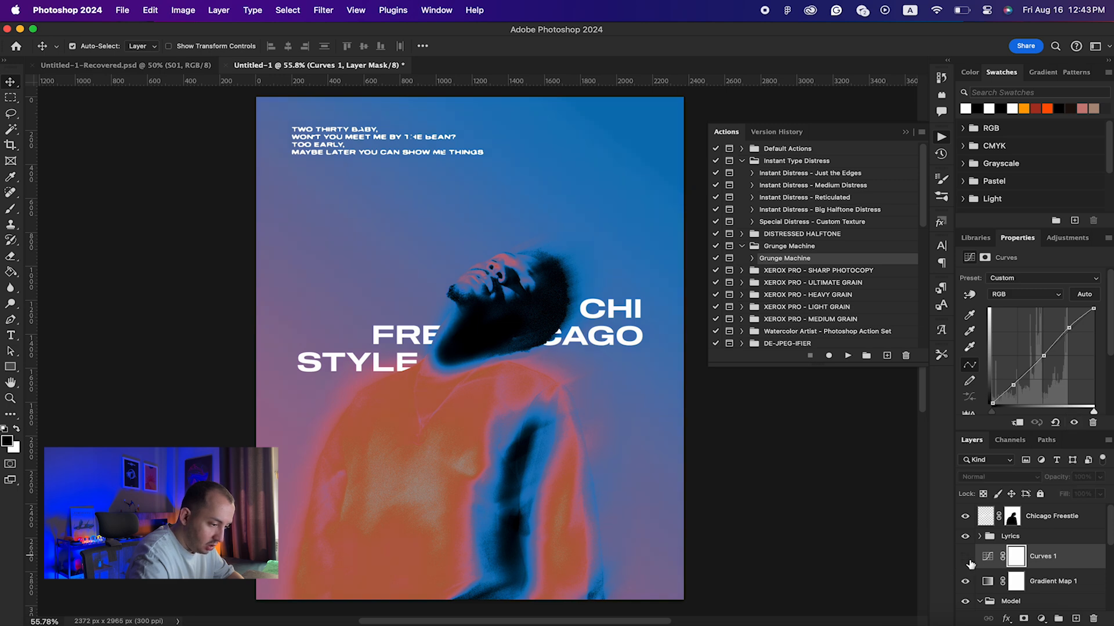
pyautogui.moveTo(1069, 554)
pyautogui.mouseDown()
pyautogui.moveTo(1065, 528)
pyautogui.moveTo(1058, 557)
pyautogui.mouseUp()
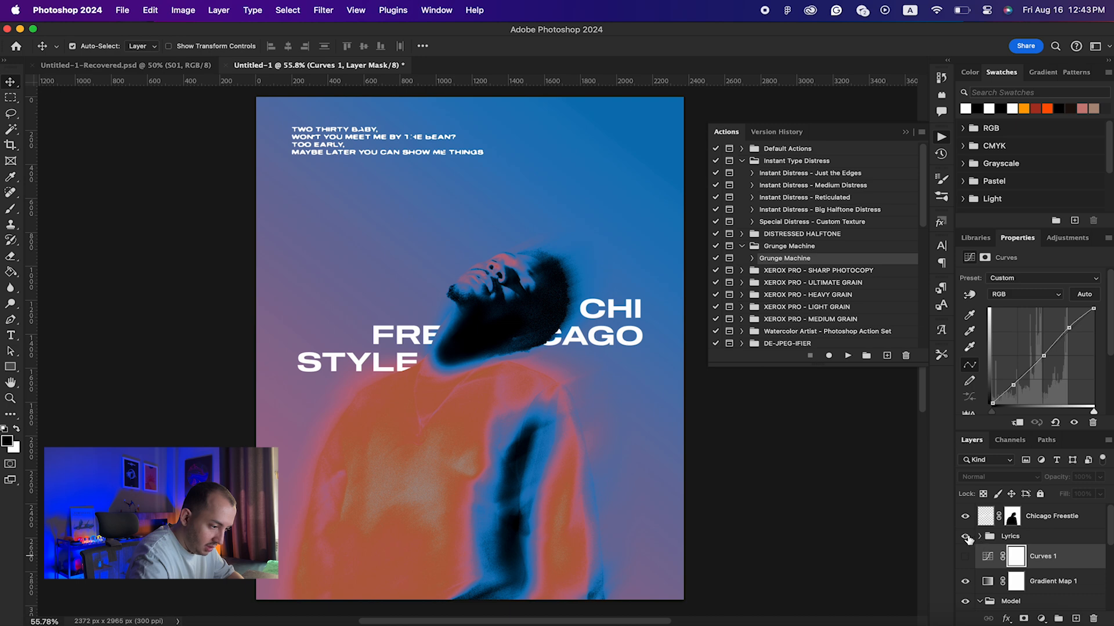
pyautogui.click(965, 537)
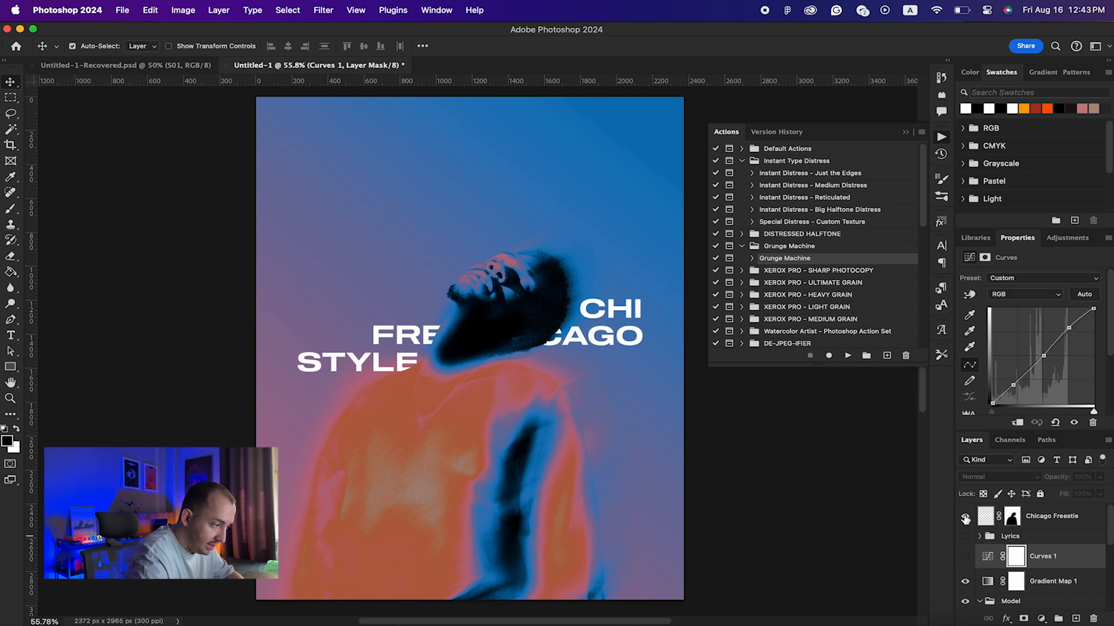
pyautogui.click(965, 516)
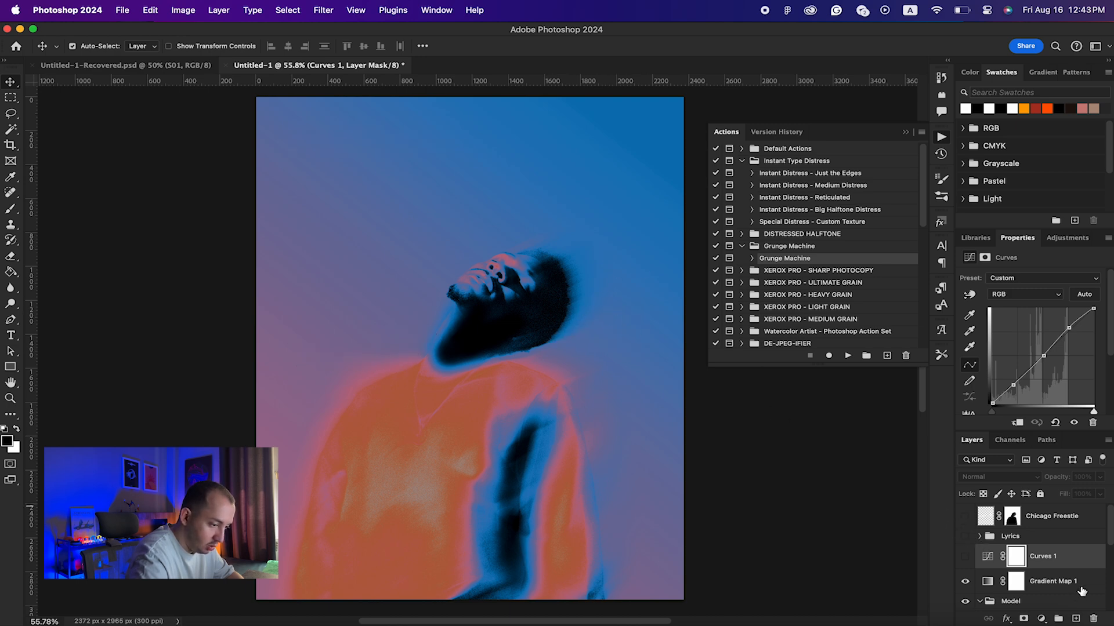
pyautogui.scroll(-3, 1081, 590)
pyautogui.scroll(1, 1056, 542)
# Step: Stamp the visible layers above Gradient Map 1 as 'Final', then show the lyrics and title again
pyautogui.click(1083, 544)
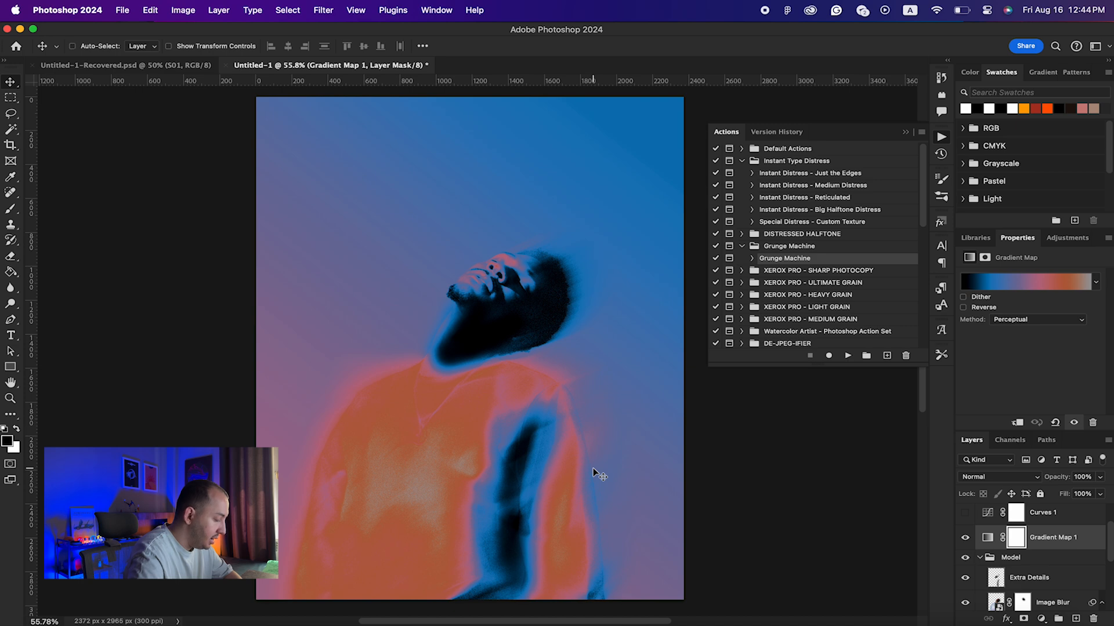
pyautogui.press('super+alt+shift+e')
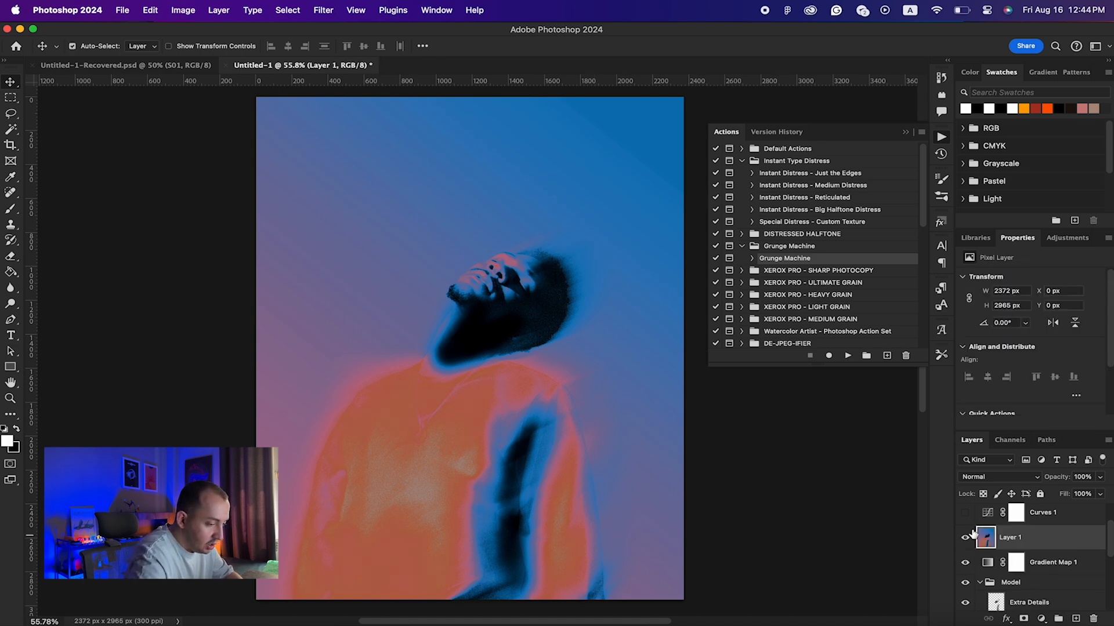
pyautogui.doubleClick(1015, 539)
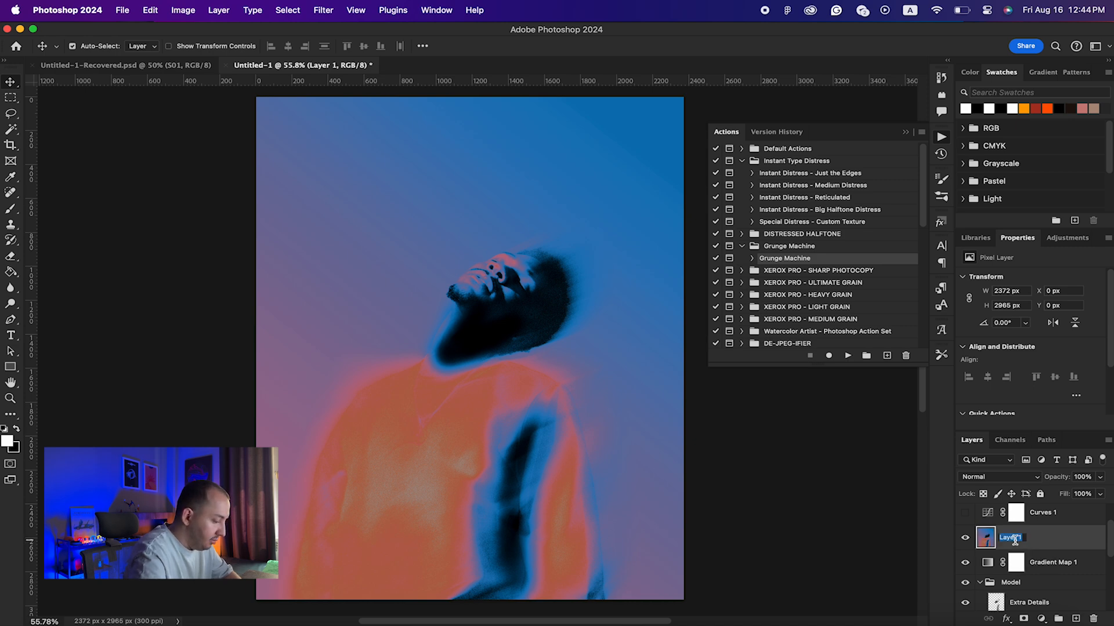
pyautogui.write('Final')
pyautogui.press('Return')
pyautogui.scroll(2, 1050, 570)
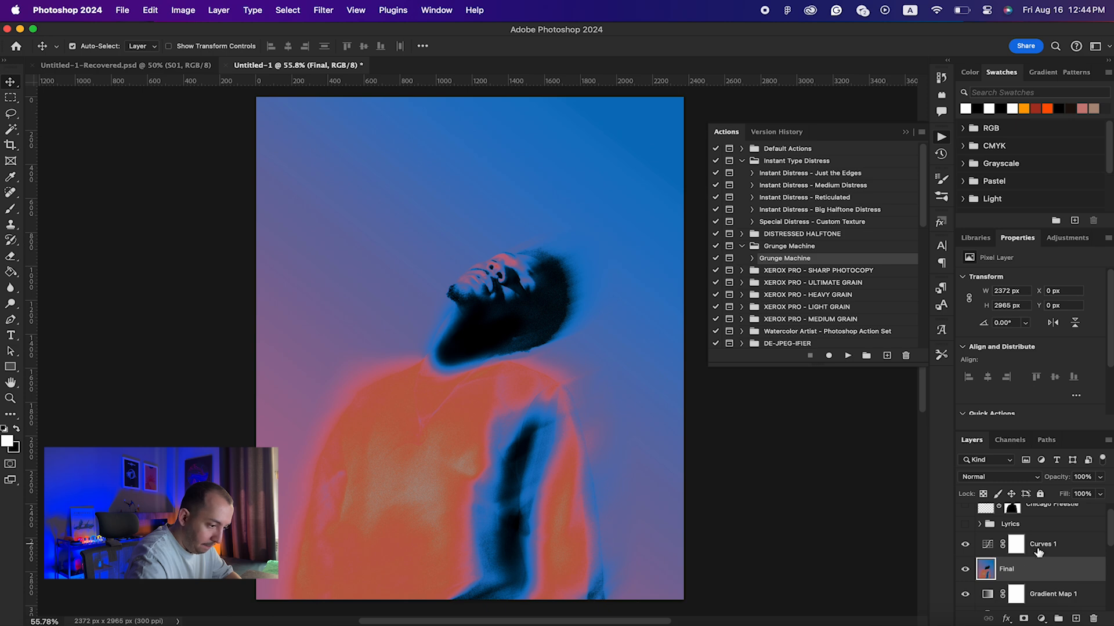
pyautogui.scroll(1, 1021, 551)
pyautogui.moveTo(965, 537); pyautogui.dragTo(965, 516)
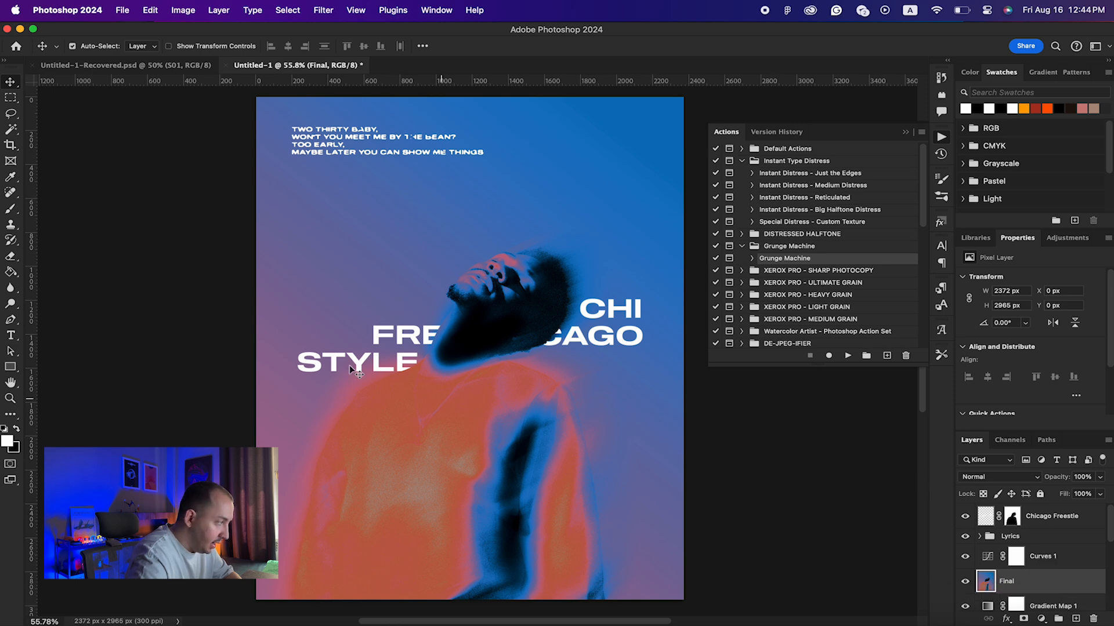
# Step: Draw a rectangle over the model's head with no stroke at 58% opacity
pyautogui.click(9, 367)
pyautogui.moveTo(461, 242)
pyautogui.mouseDown()
pyautogui.moveTo(537, 291)
pyautogui.moveTo(527, 277)
pyautogui.mouseUp()
pyautogui.press('v')
pyautogui.click(1003, 382)
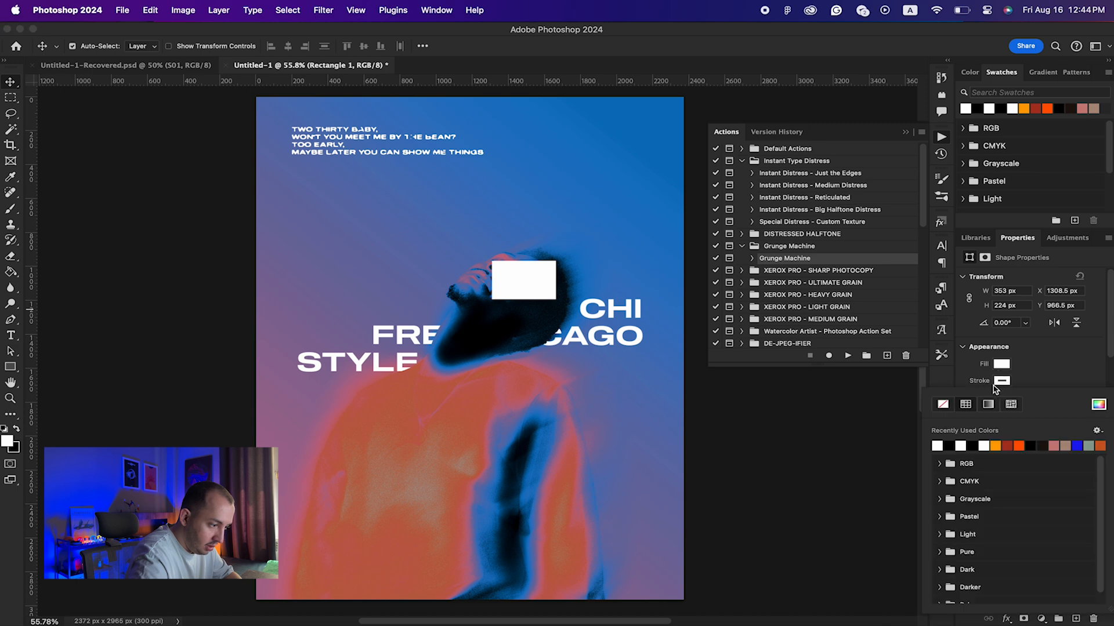
pyautogui.click(1066, 418)
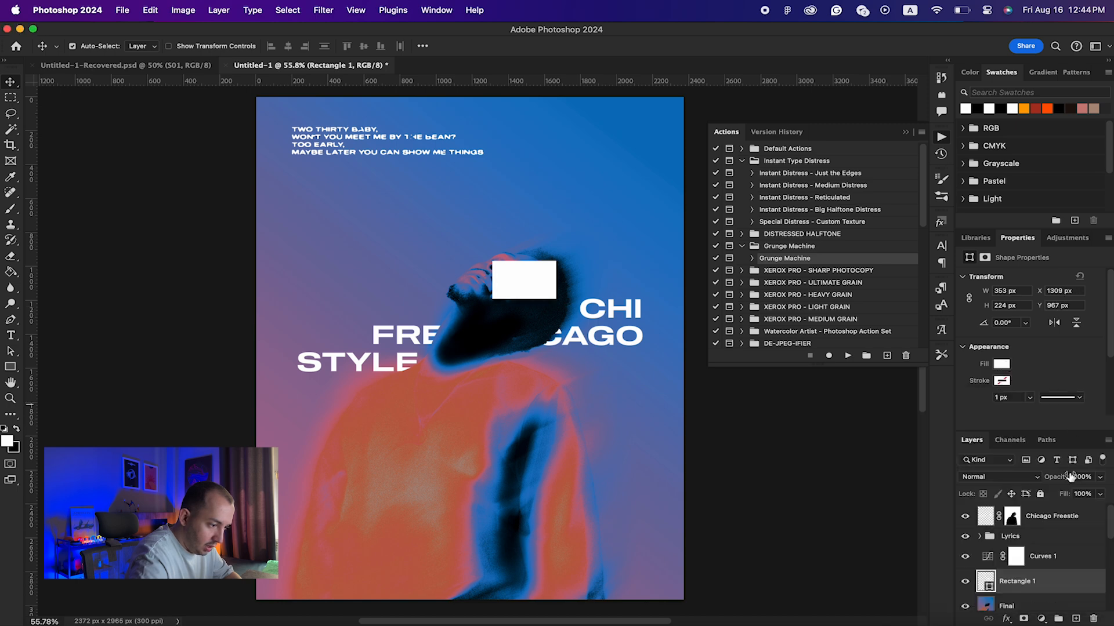
pyautogui.moveTo(1062, 476); pyautogui.dragTo(1032, 476)
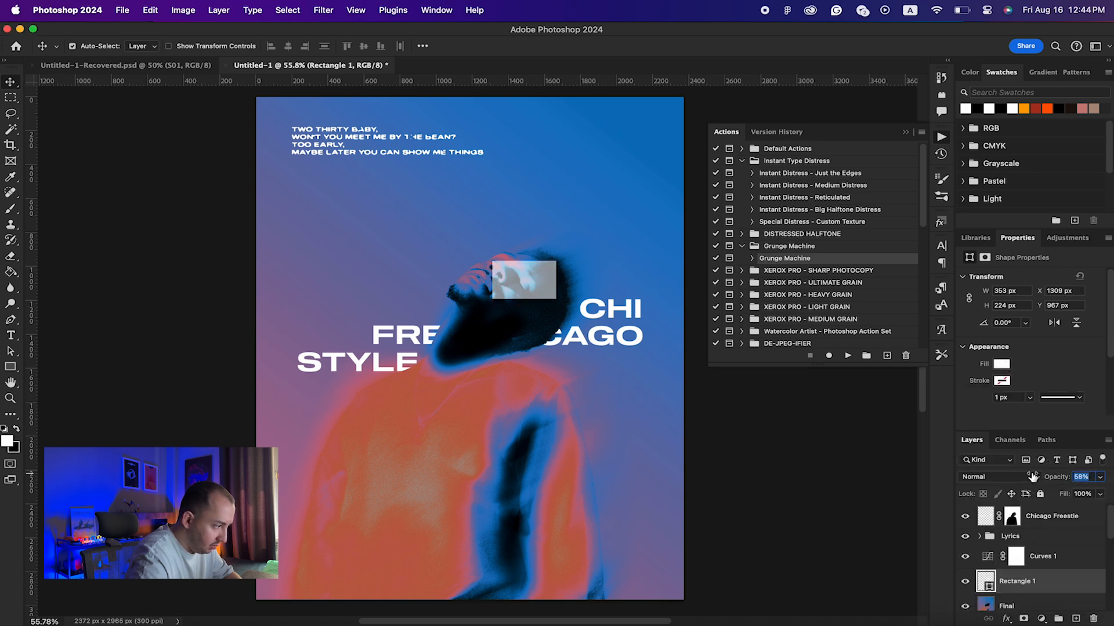
pyautogui.moveTo(527, 280)
pyautogui.mouseDown()
pyautogui.moveTo(519, 285)
pyautogui.moveTo(528, 280)
pyautogui.mouseUp()
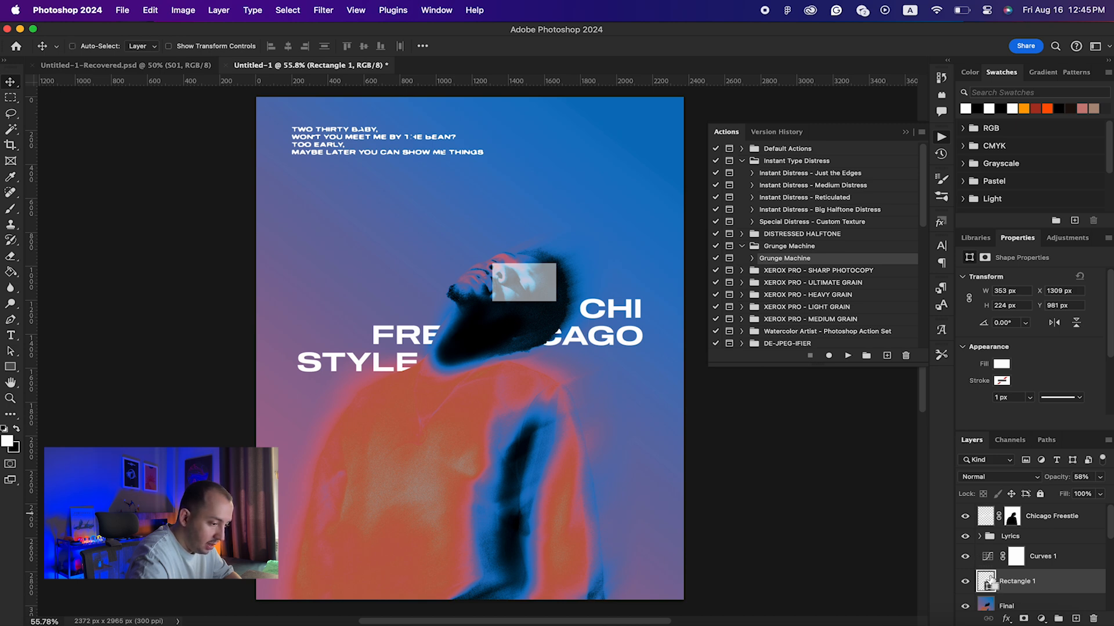
# Step: Load the rectangle as a selection, hide its layer, and select the Final layer
pyautogui.keyDown('super'); pyautogui.click(987, 581); pyautogui.keyUp('super')
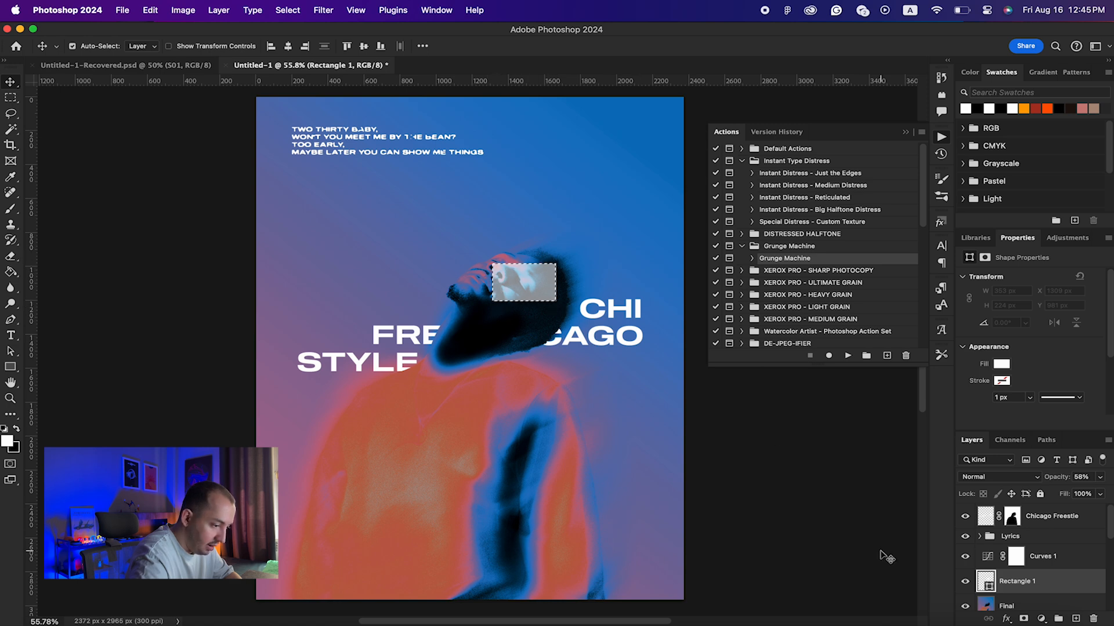
pyautogui.click(966, 582)
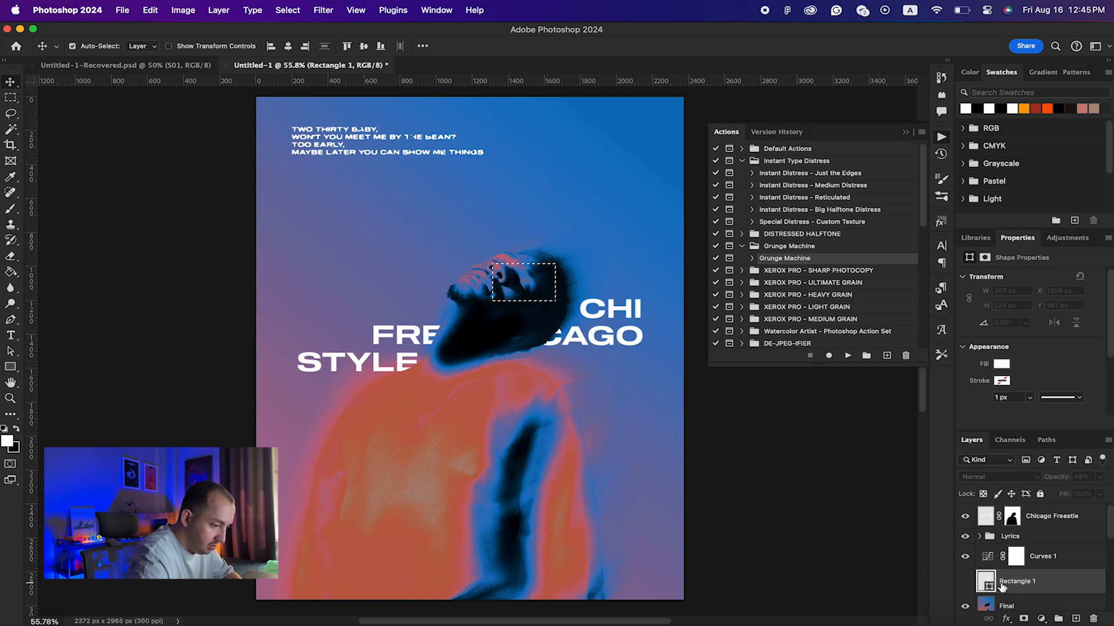
pyautogui.scroll(-1, 1047, 576)
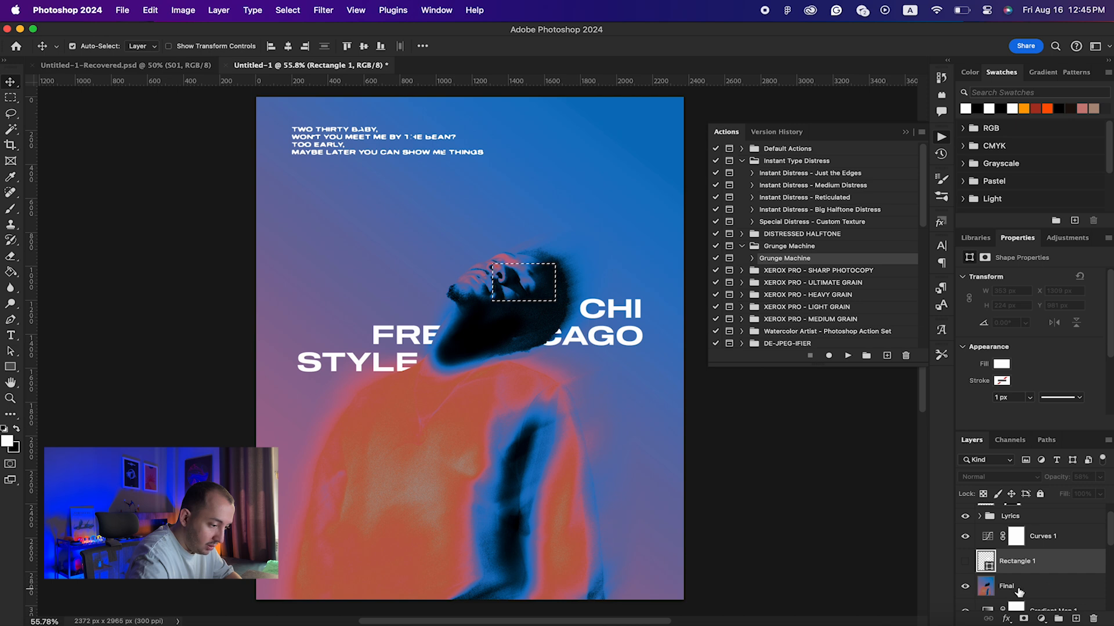
pyautogui.click(1036, 588)
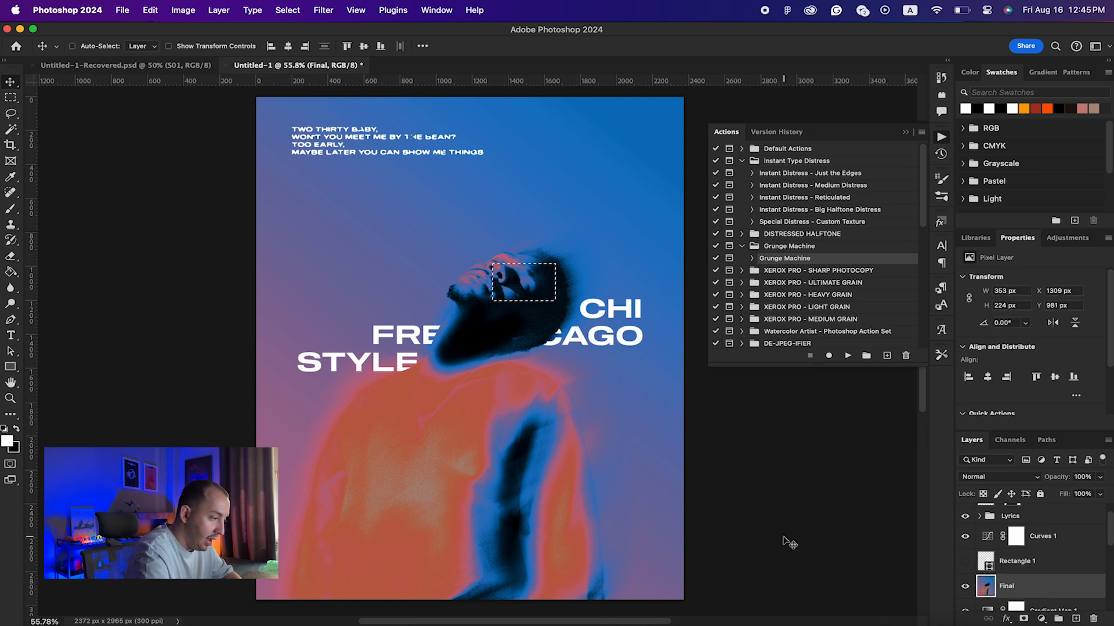
# Step: Copy a face patch to Layer 1, move it under CAGO and enlarge it
pyautogui.press('super+j')
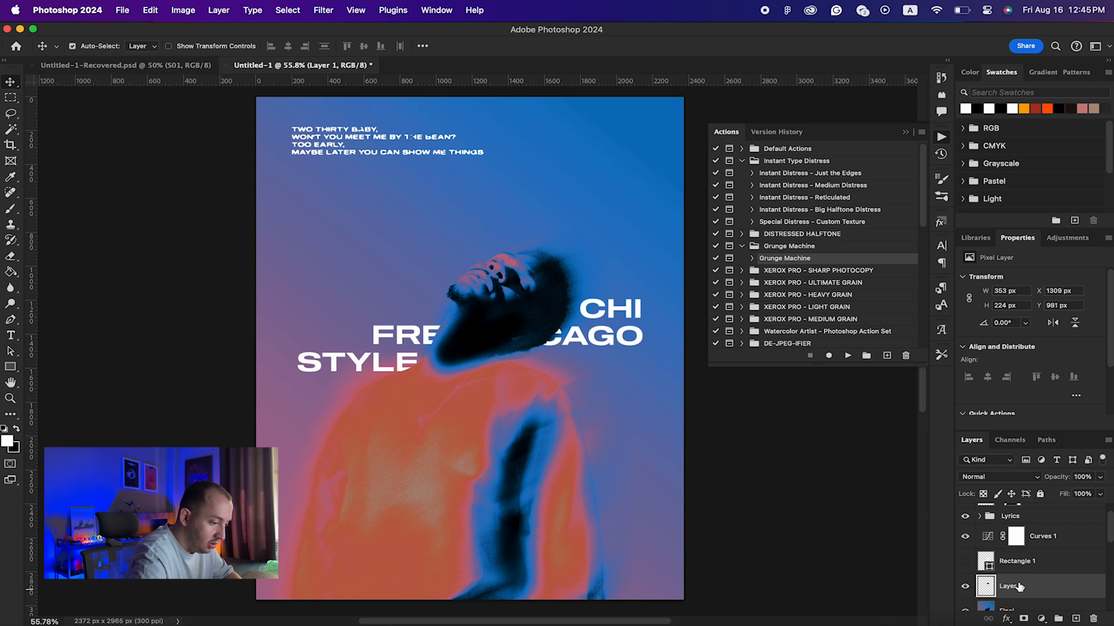
pyautogui.moveTo(528, 342); pyautogui.dragTo(540, 401)
pyautogui.press('super+t')
pyautogui.press('Return')
# Step: Copy the photo area inside the Rectangle 1 frame to a new Layer 3
pyautogui.click(1032, 562)
pyautogui.click(965, 562)
pyautogui.press('super+t')
pyautogui.press('Return')
pyautogui.keyDown('super'); pyautogui.click(986, 562); pyautogui.keyUp('super')
pyautogui.press('super+j')
# Step: Enlarge the Layer 3 patch and move it further down the right side
pyautogui.moveTo(579, 451); pyautogui.dragTo(543, 470)
pyautogui.press('Return')
pyautogui.click(962, 596)
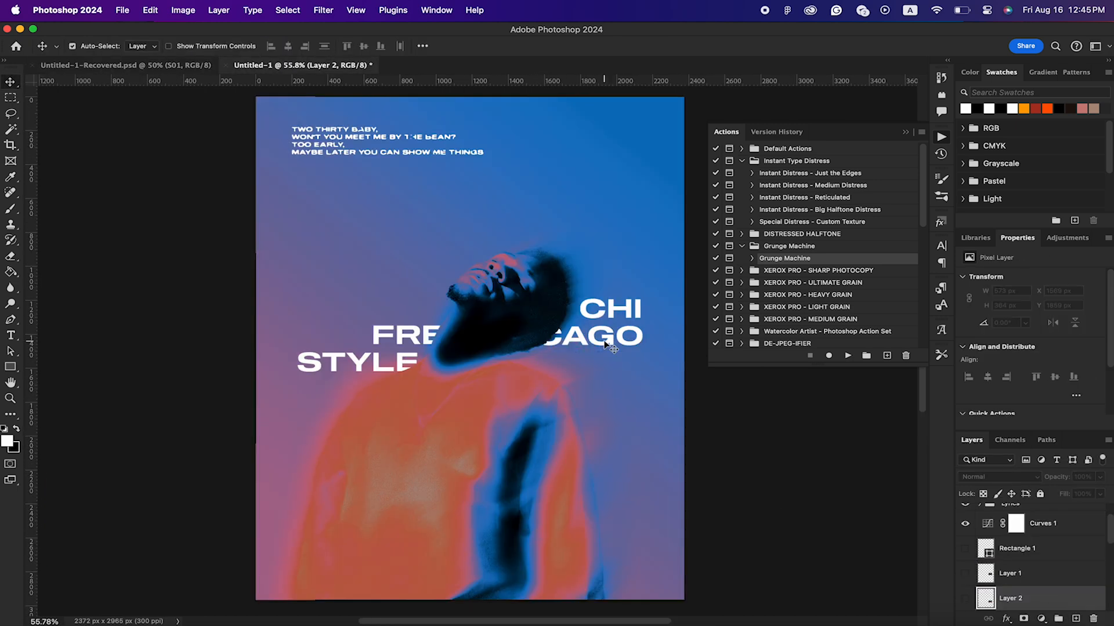
pyautogui.moveTo(503, 368); pyautogui.dragTo(549, 358)
pyautogui.press('super+j')
pyautogui.click(965, 516)
pyautogui.moveTo(603, 444); pyautogui.dragTo(604, 515)
# Step: Add another enlarged photo patch as Layer 4 and line Layer 3 up with it
pyautogui.press('super+t')
pyautogui.moveTo(550, 358); pyautogui.dragTo(642, 474)
pyautogui.press('super+j')
pyautogui.moveTo(612, 510); pyautogui.dragTo(613, 516)
pyautogui.press('Return')
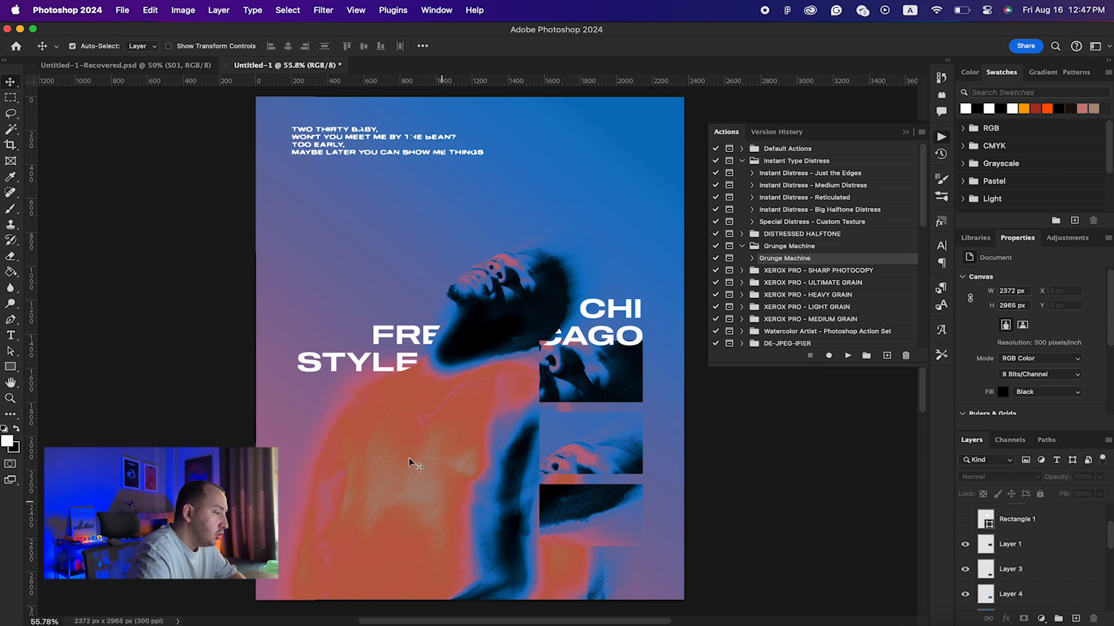
pyautogui.click(60, 620)
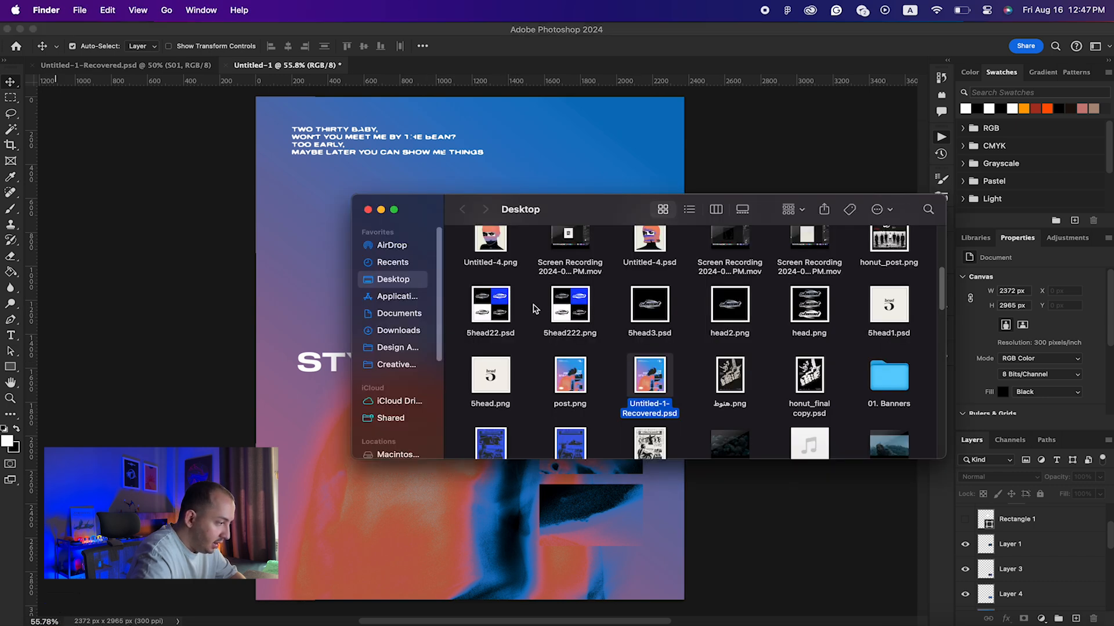
# Step: Place the Shape (97).png starburst from Assets, scaled down, at the poster's lower left
pyautogui.scroll(5, 535, 323)
pyautogui.click(491, 242)
pyautogui.doubleClick(491, 242)
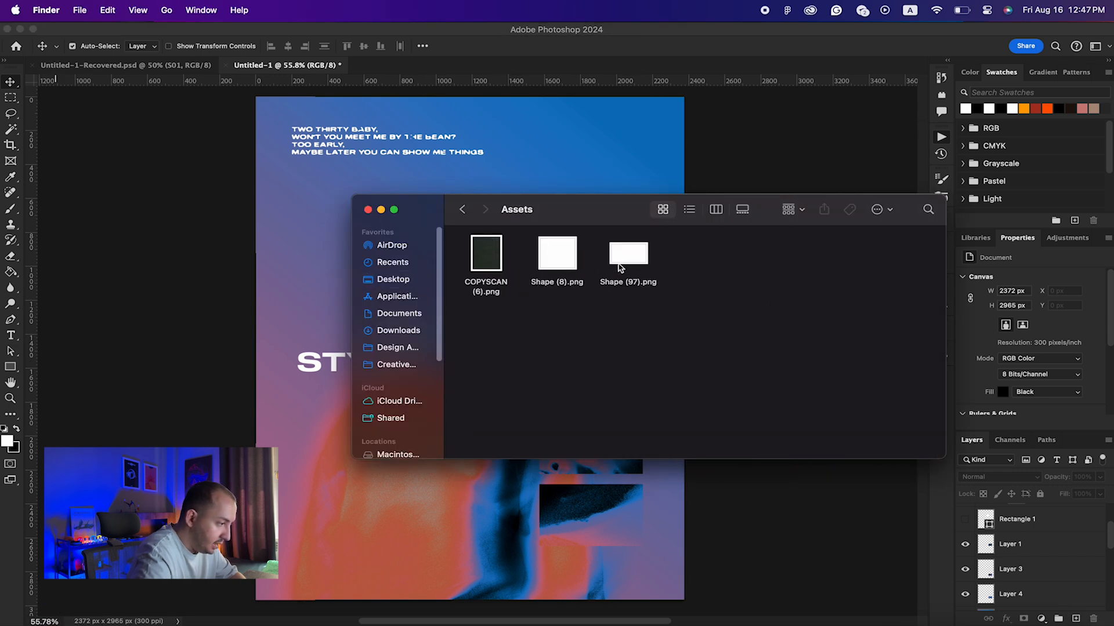
pyautogui.moveTo(628, 261); pyautogui.dragTo(277, 398)
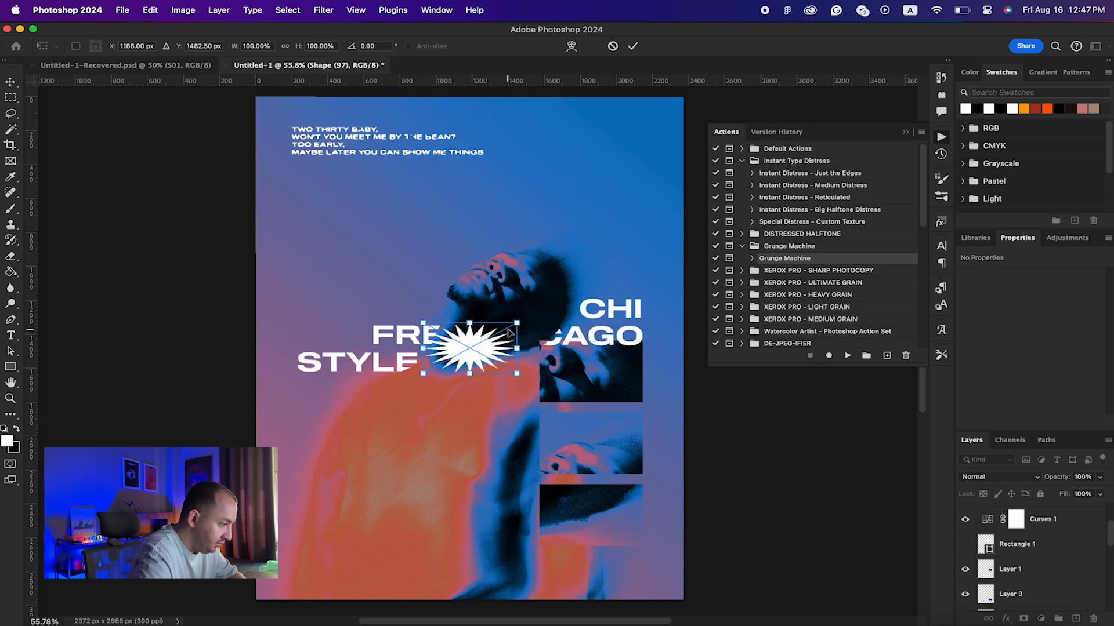
pyautogui.moveTo(488, 346); pyautogui.dragTo(355, 545)
pyautogui.press('Return')
pyautogui.hotkey('shift', 'Up')
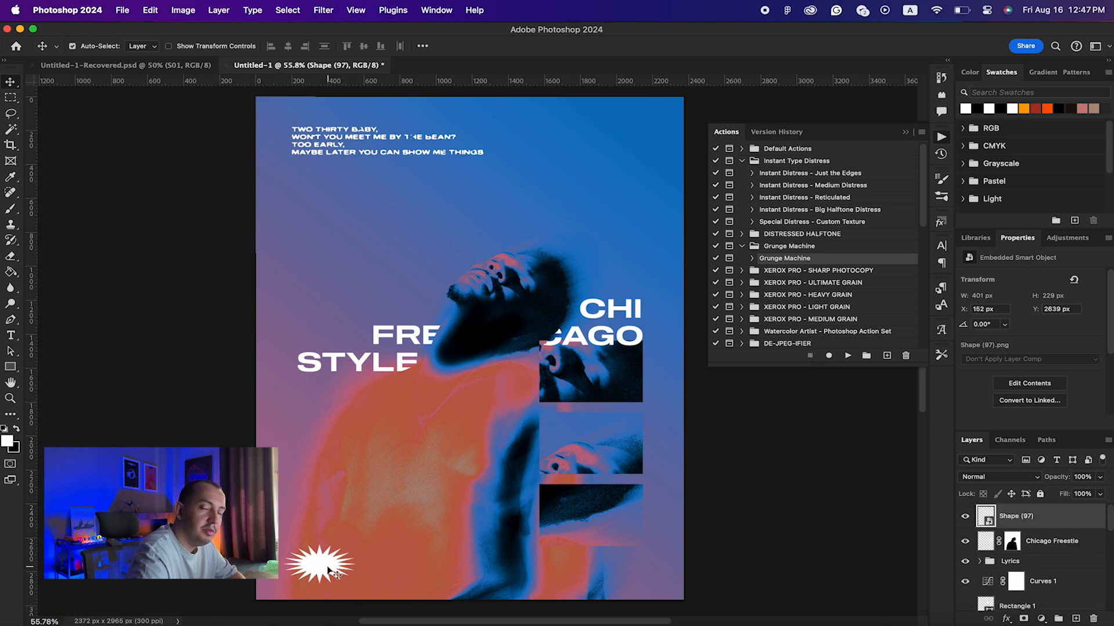
# Step: Place the Shape (8).png star logo at top right, scaled to about 87%
pyautogui.click(60, 624)
pyautogui.moveTo(557, 253); pyautogui.dragTo(619, 161)
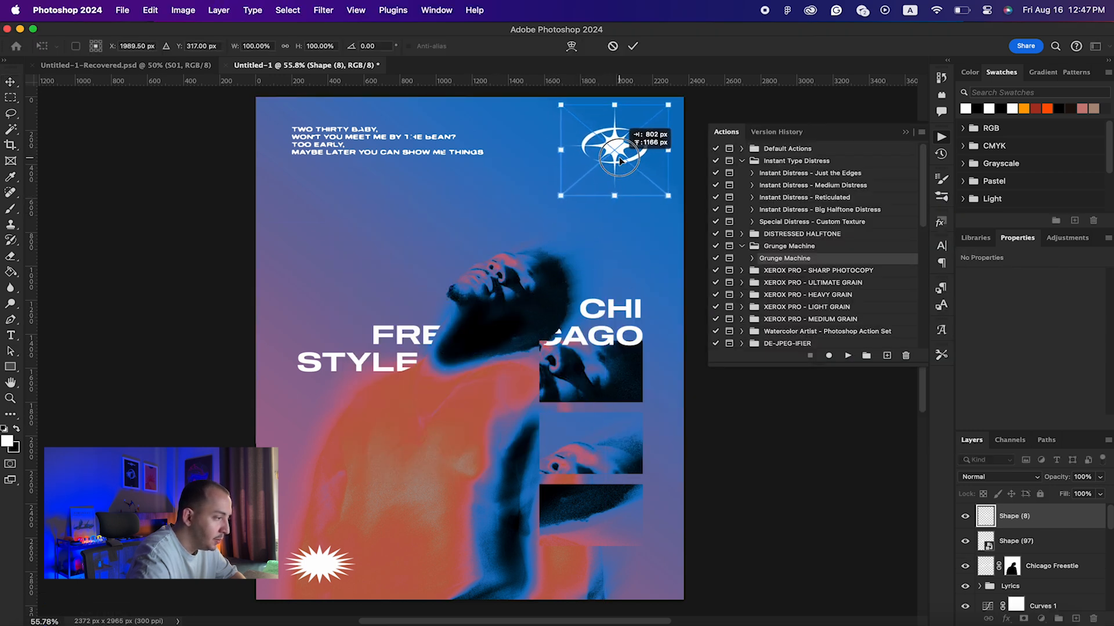
pyautogui.moveTo(667, 105); pyautogui.dragTo(659, 111)
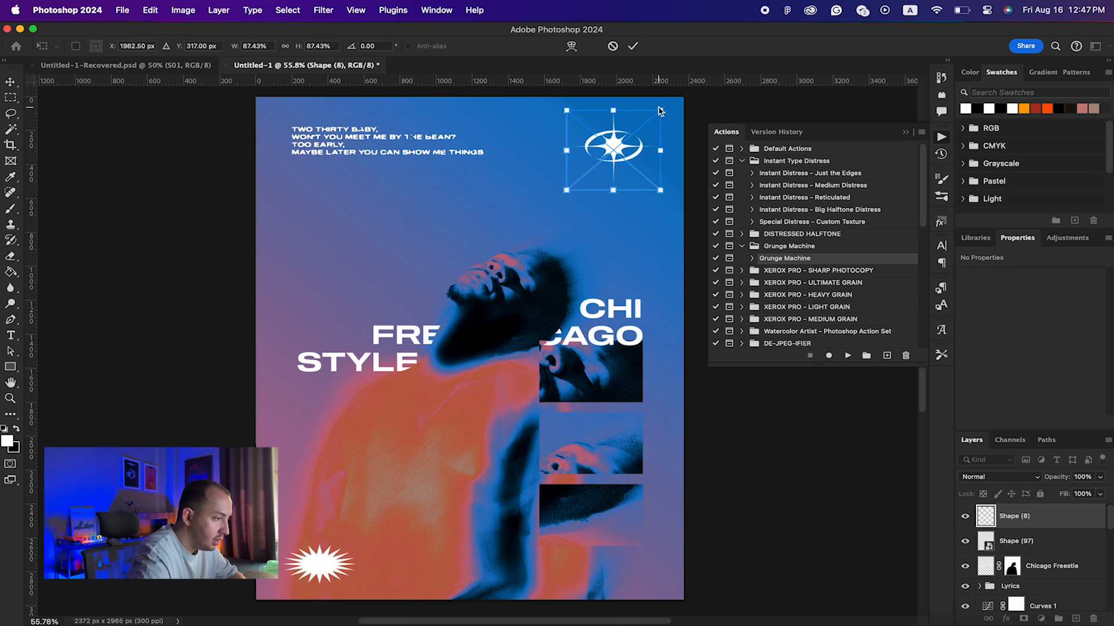
pyautogui.moveTo(623, 148); pyautogui.dragTo(621, 141)
pyautogui.press('Return')
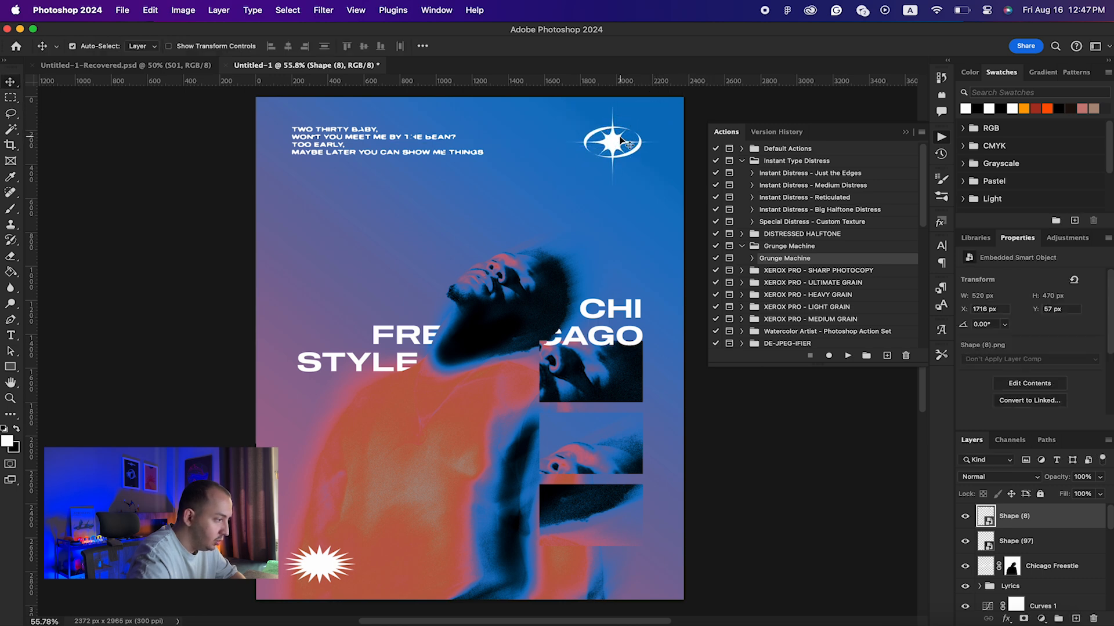
pyautogui.hotkey('shift', 'Left')
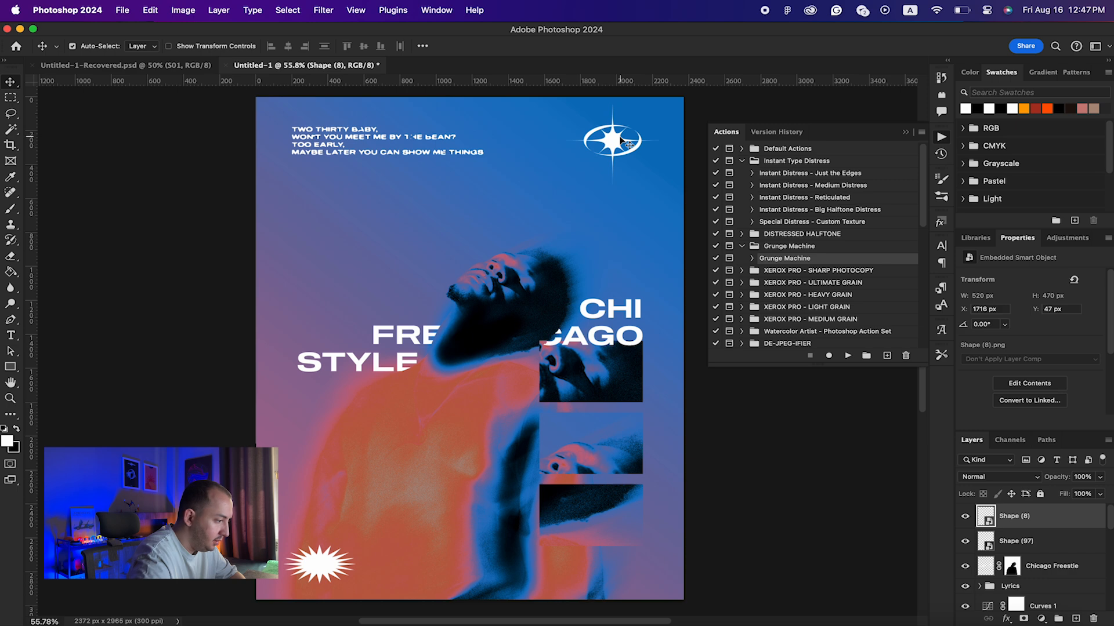
pyautogui.press('super+minus')
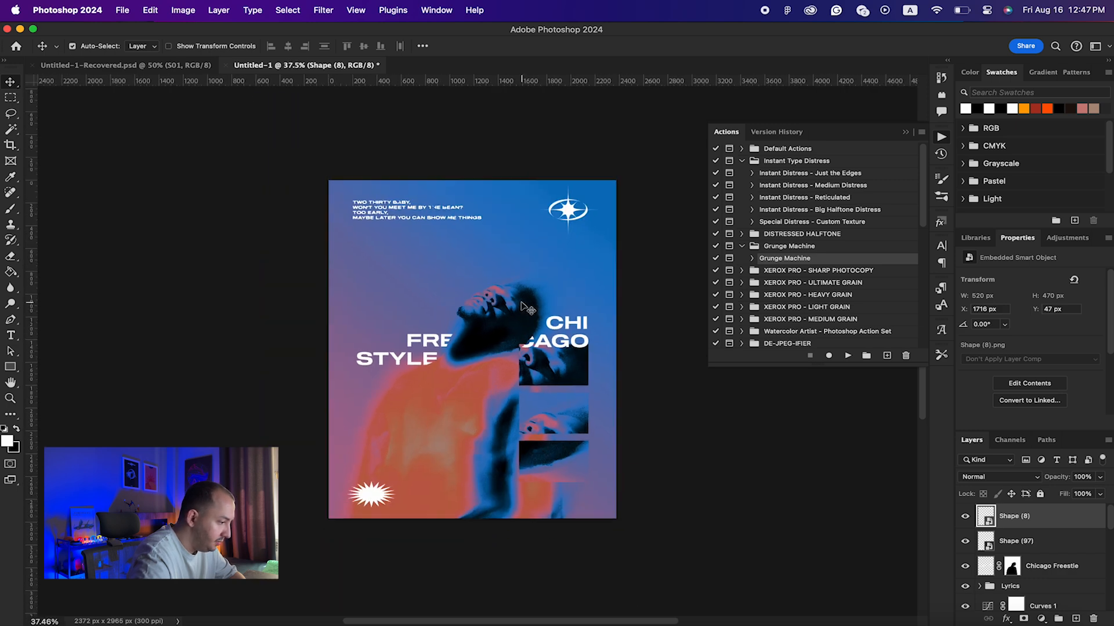
# Step: Merge the visible layers into Layer 5 and place COPYSCAN (6).png stretched to canvas width
pyautogui.press('super+plus')
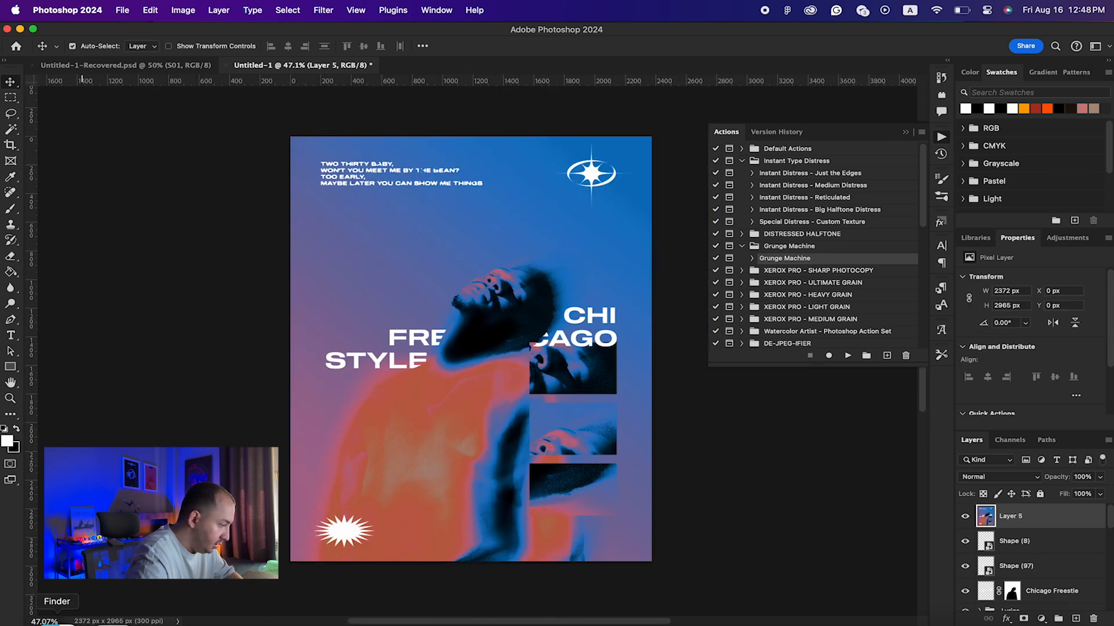
pyautogui.click(58, 621)
pyautogui.moveTo(481, 263); pyautogui.dragTo(312, 369)
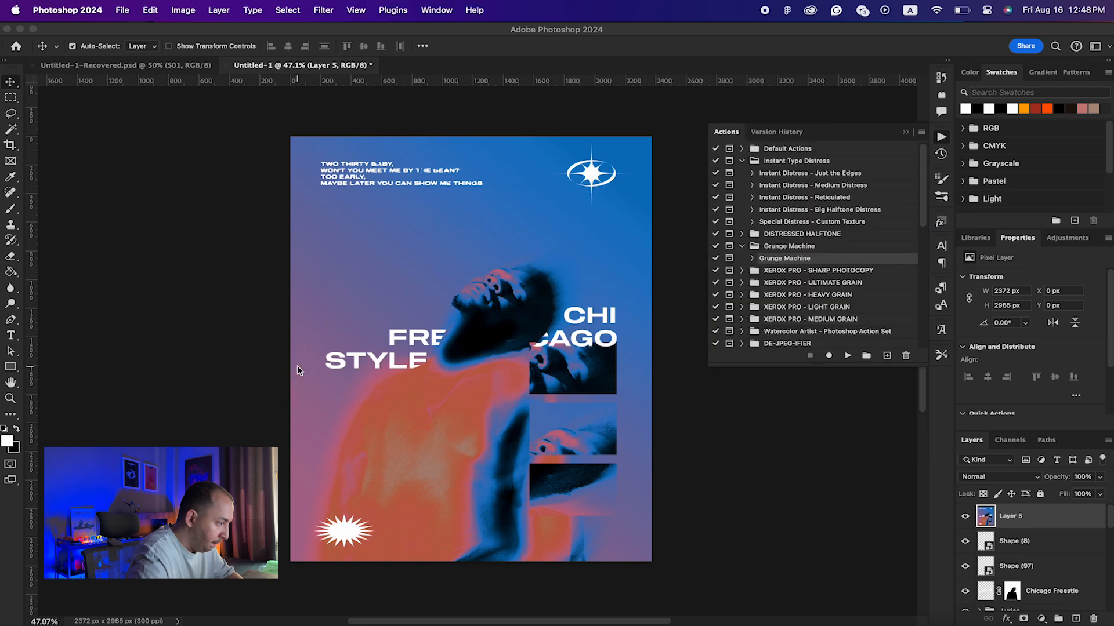
pyautogui.moveTo(648, 351); pyautogui.dragTo(651, 348)
pyautogui.press('Return')
# Step: Set the COPYSCAN (6) layer's blend mode to Linear Dodge (Add)
pyautogui.click(989, 481)
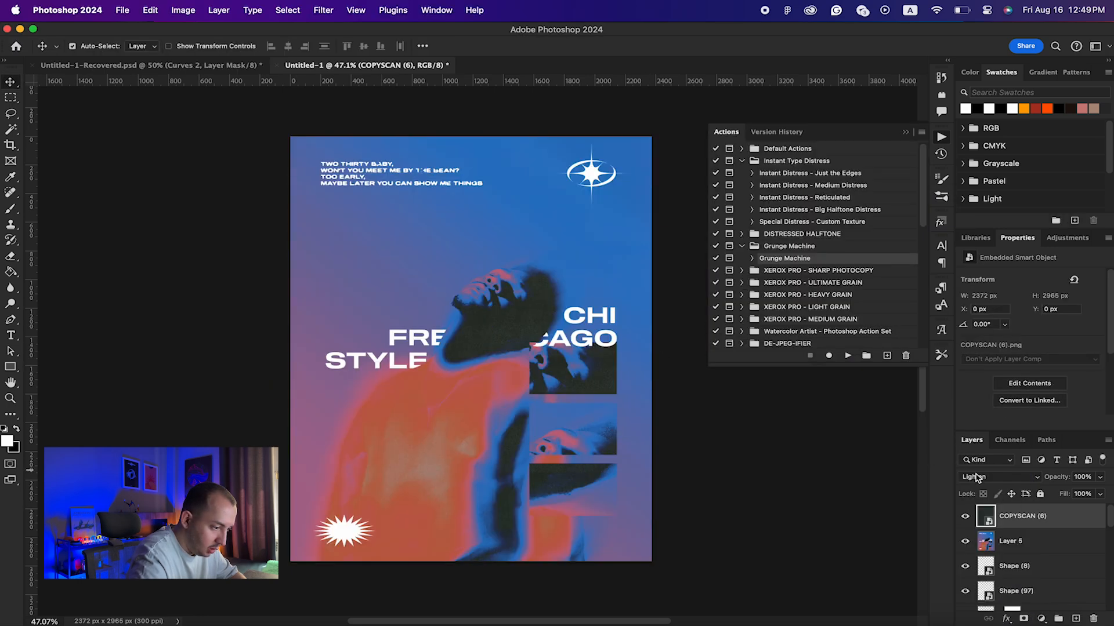
pyautogui.click(976, 478)
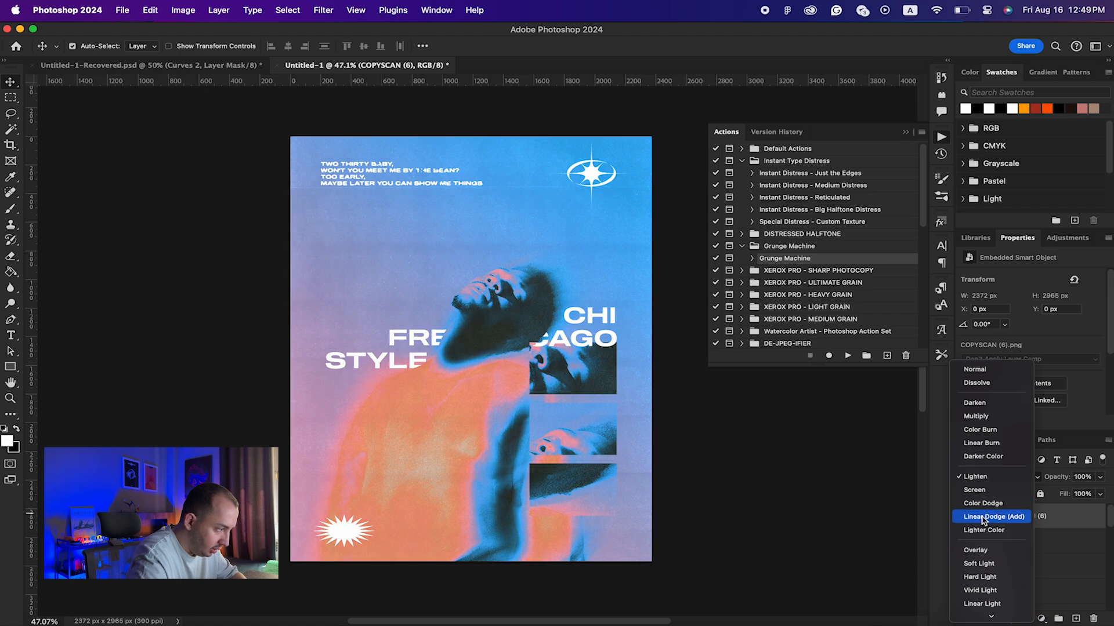
pyautogui.click(984, 517)
pyautogui.scroll(5, 575, 356)
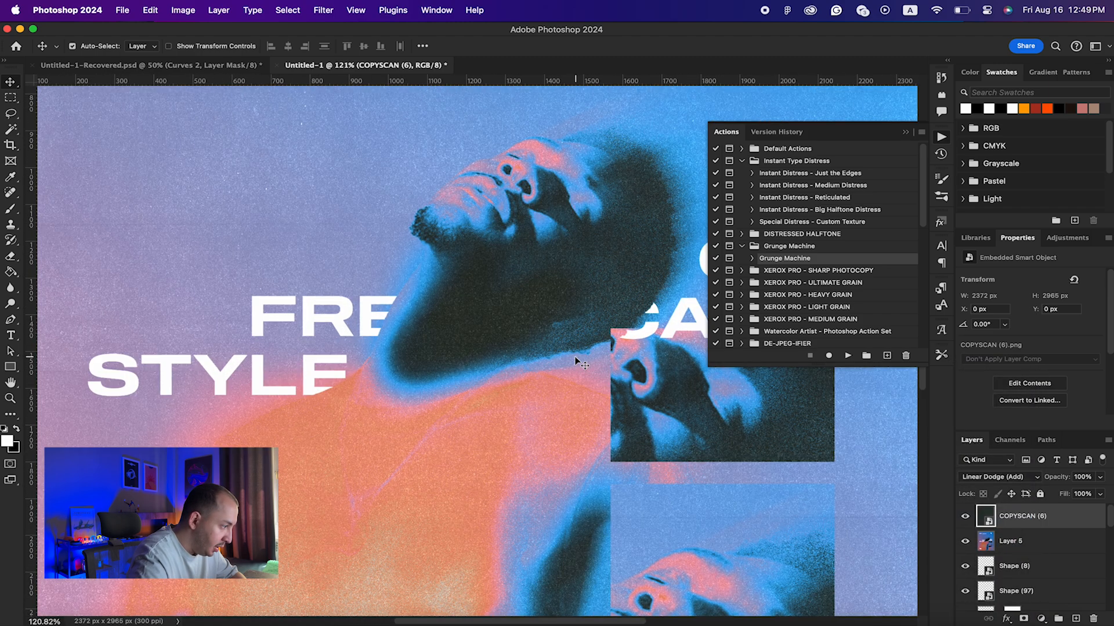
pyautogui.scroll(-6, 575, 358)
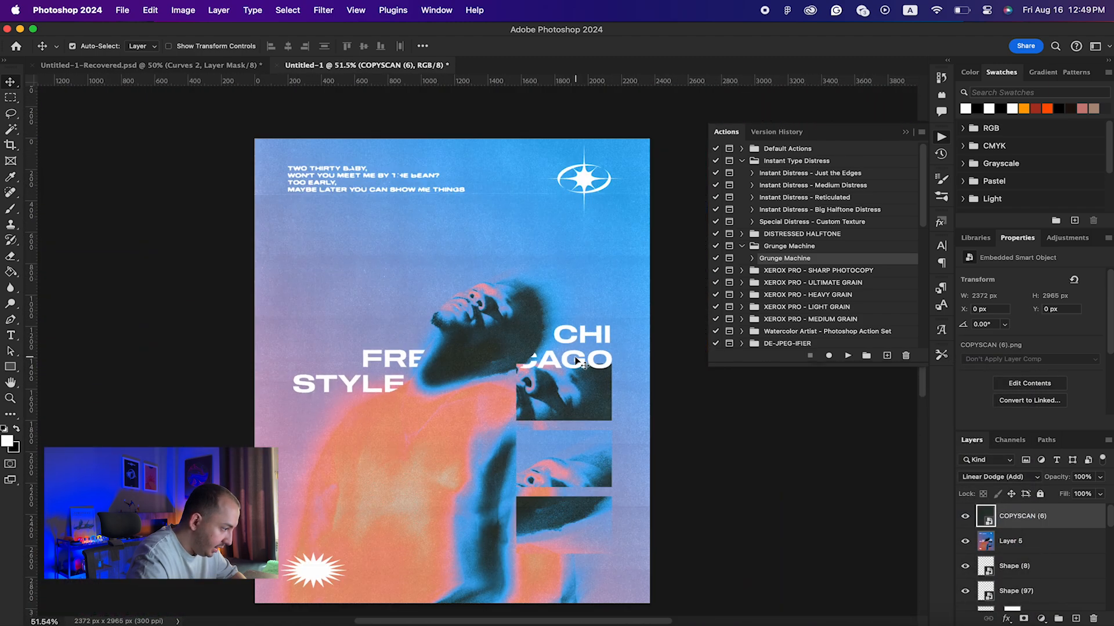
# Step: Add a Curves 2 adjustment darkening shadows and brightening highlights, then stamp visible into Layer 6
pyautogui.click(1041, 618)
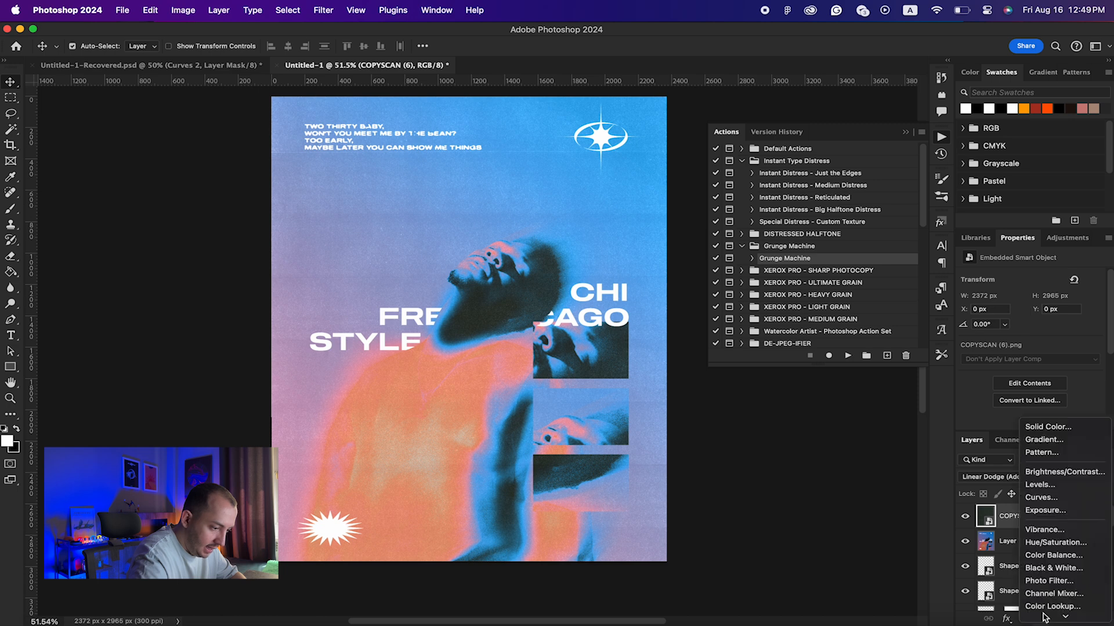
pyautogui.click(1040, 435)
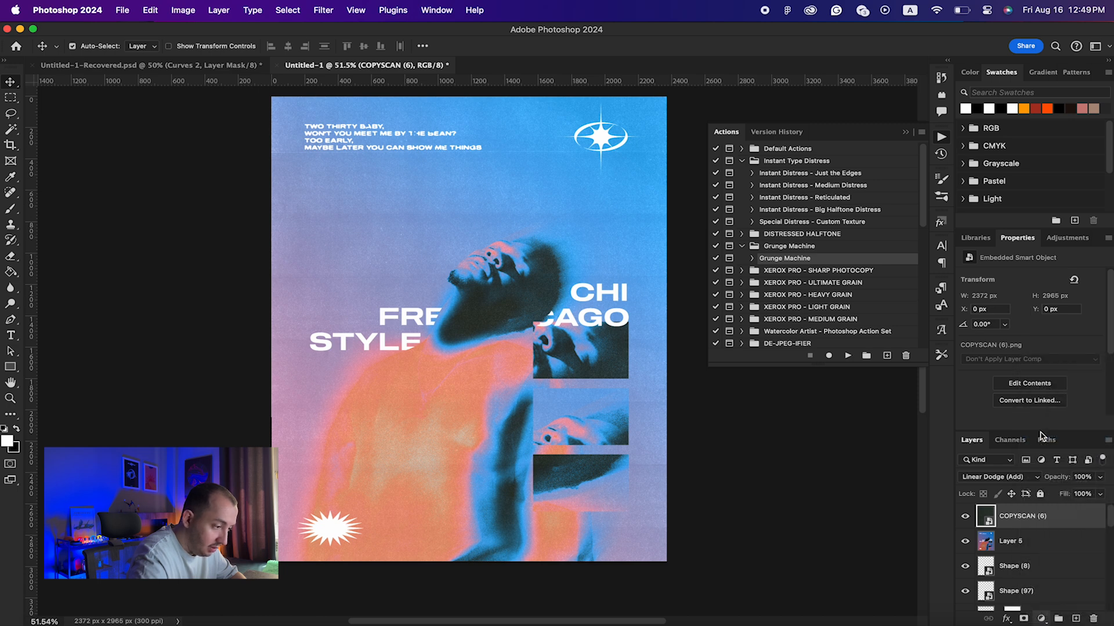
pyautogui.moveTo(1011, 384); pyautogui.dragTo(1014, 387)
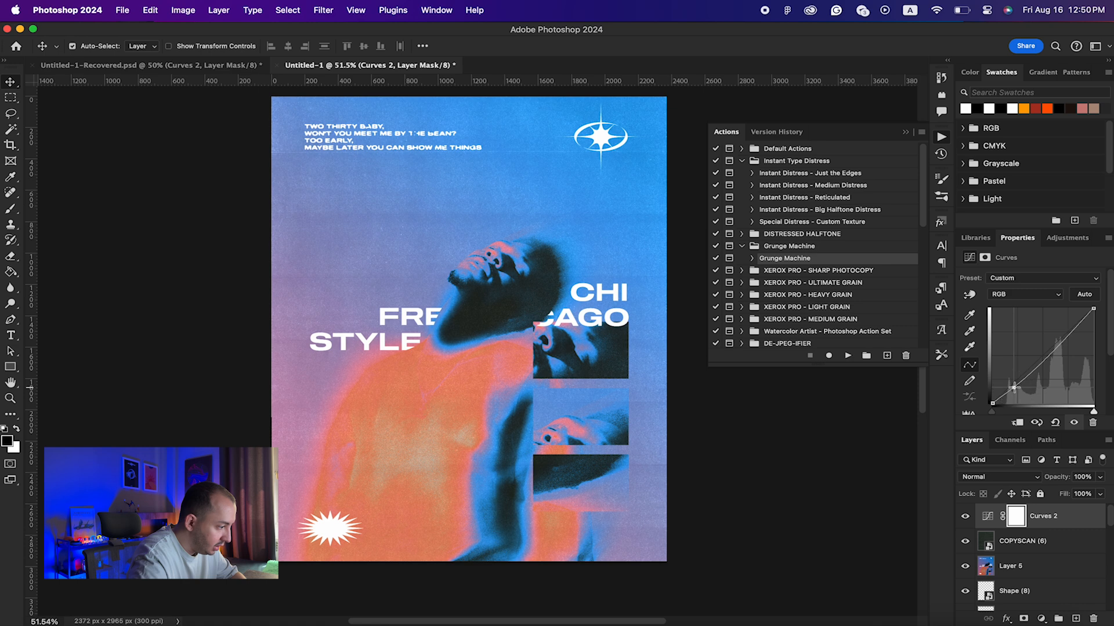
pyautogui.moveTo(1052, 355); pyautogui.dragTo(1073, 328)
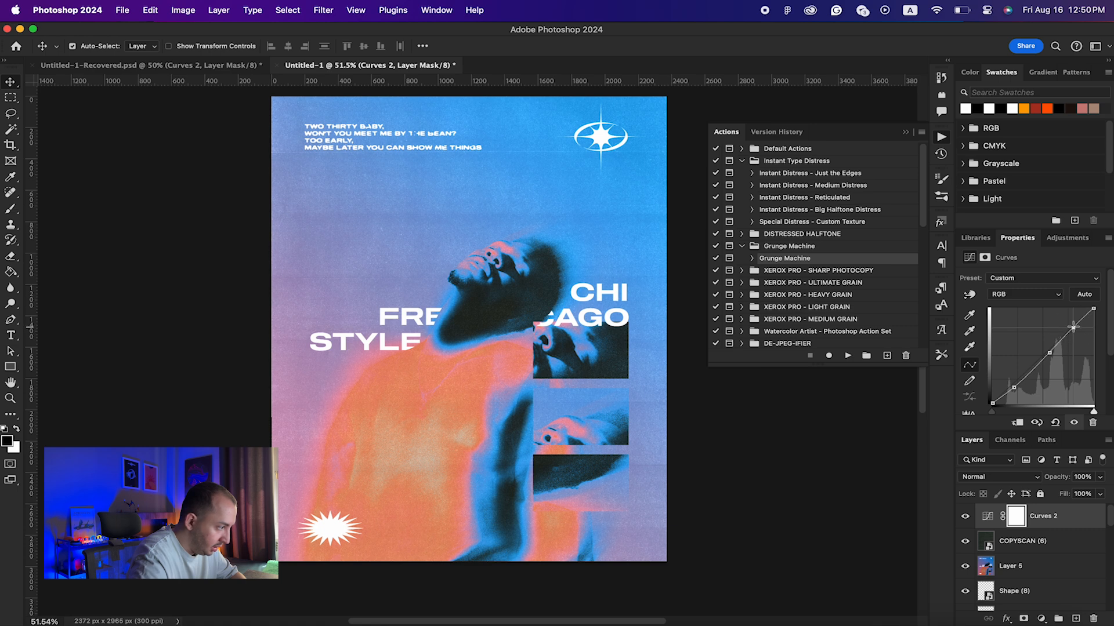
pyautogui.click(1053, 541)
pyautogui.click(1069, 522)
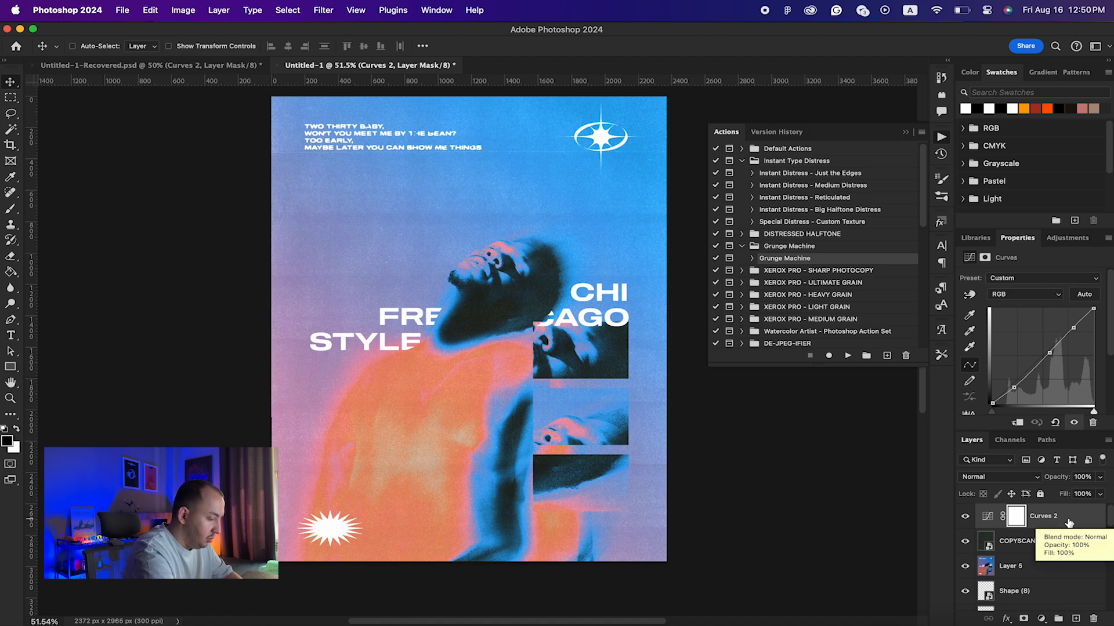
pyautogui.press('super+alt+shift+e')
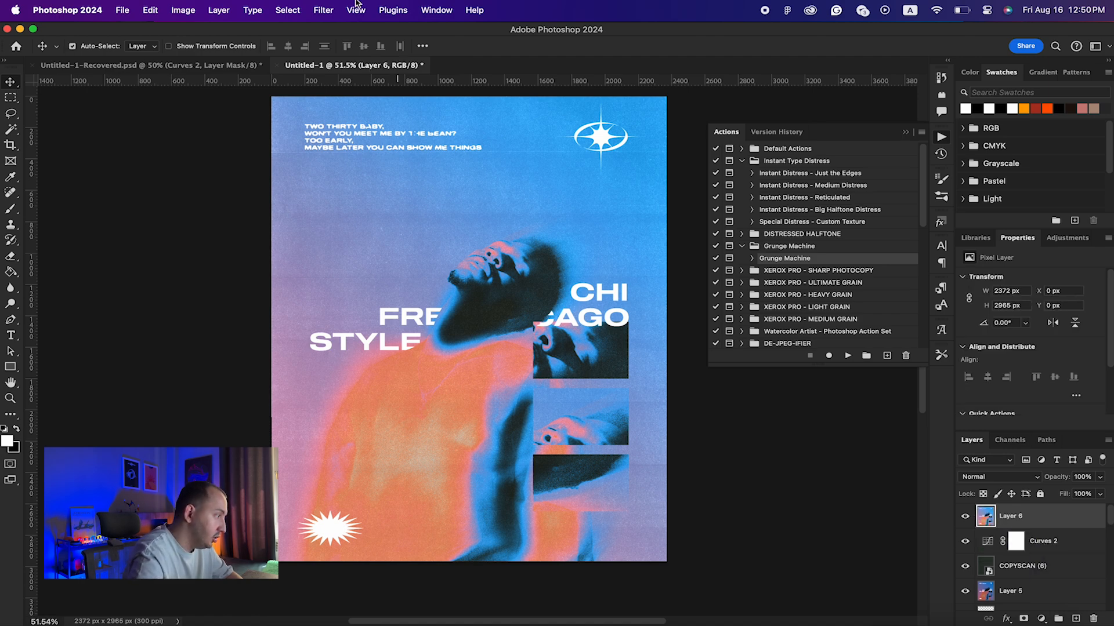
# Step: Apply Add Noise to Layer 6 at 5%, Uniform distribution, Monochromatic
pyautogui.click(323, 10)
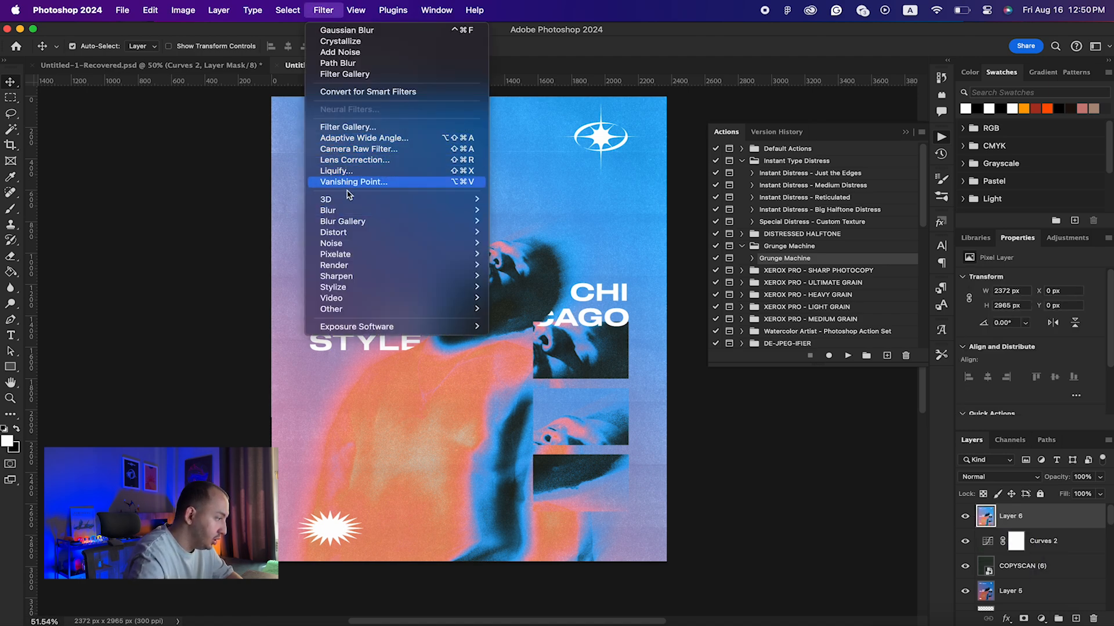
pyautogui.moveTo(348, 243)
pyautogui.click(516, 246)
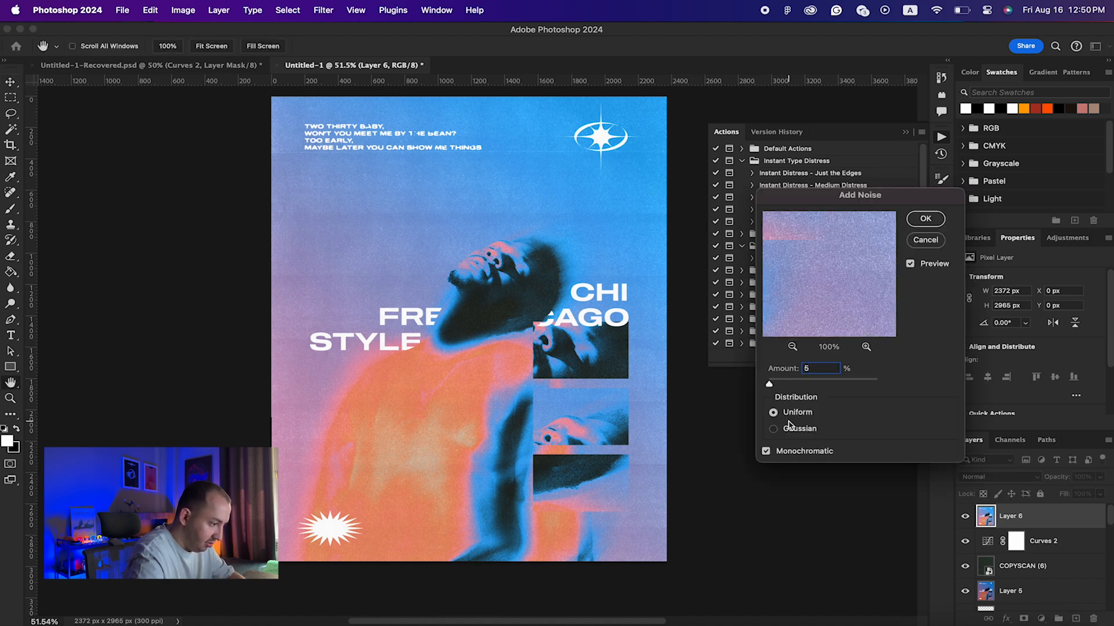
pyautogui.press('Return')
pyautogui.scroll(3, 459, 333)
pyautogui.scroll(-5, 458, 333)
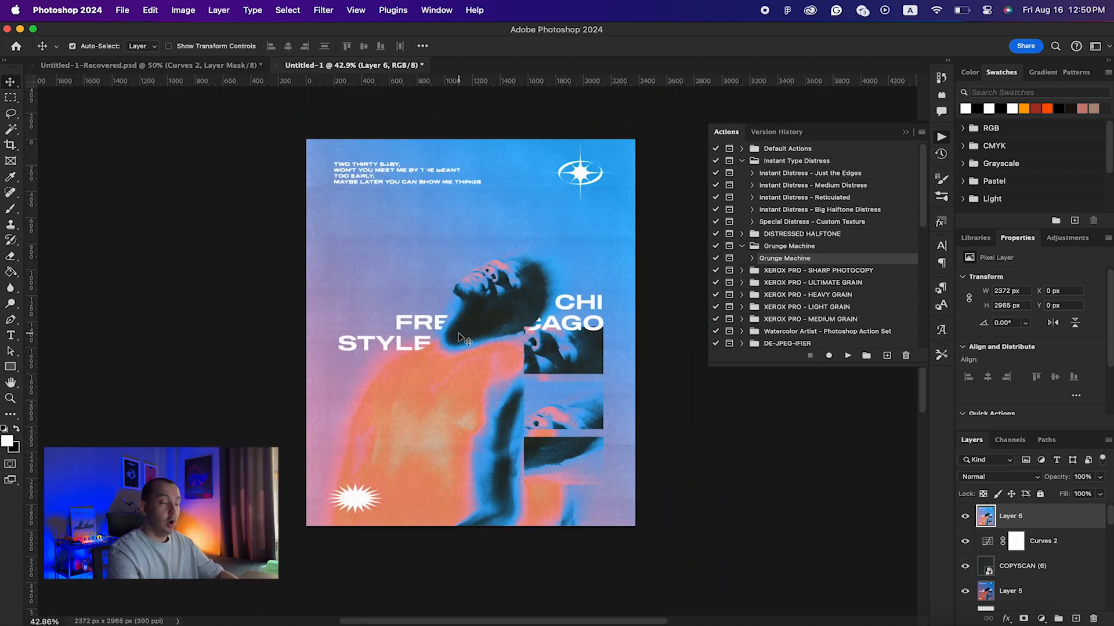